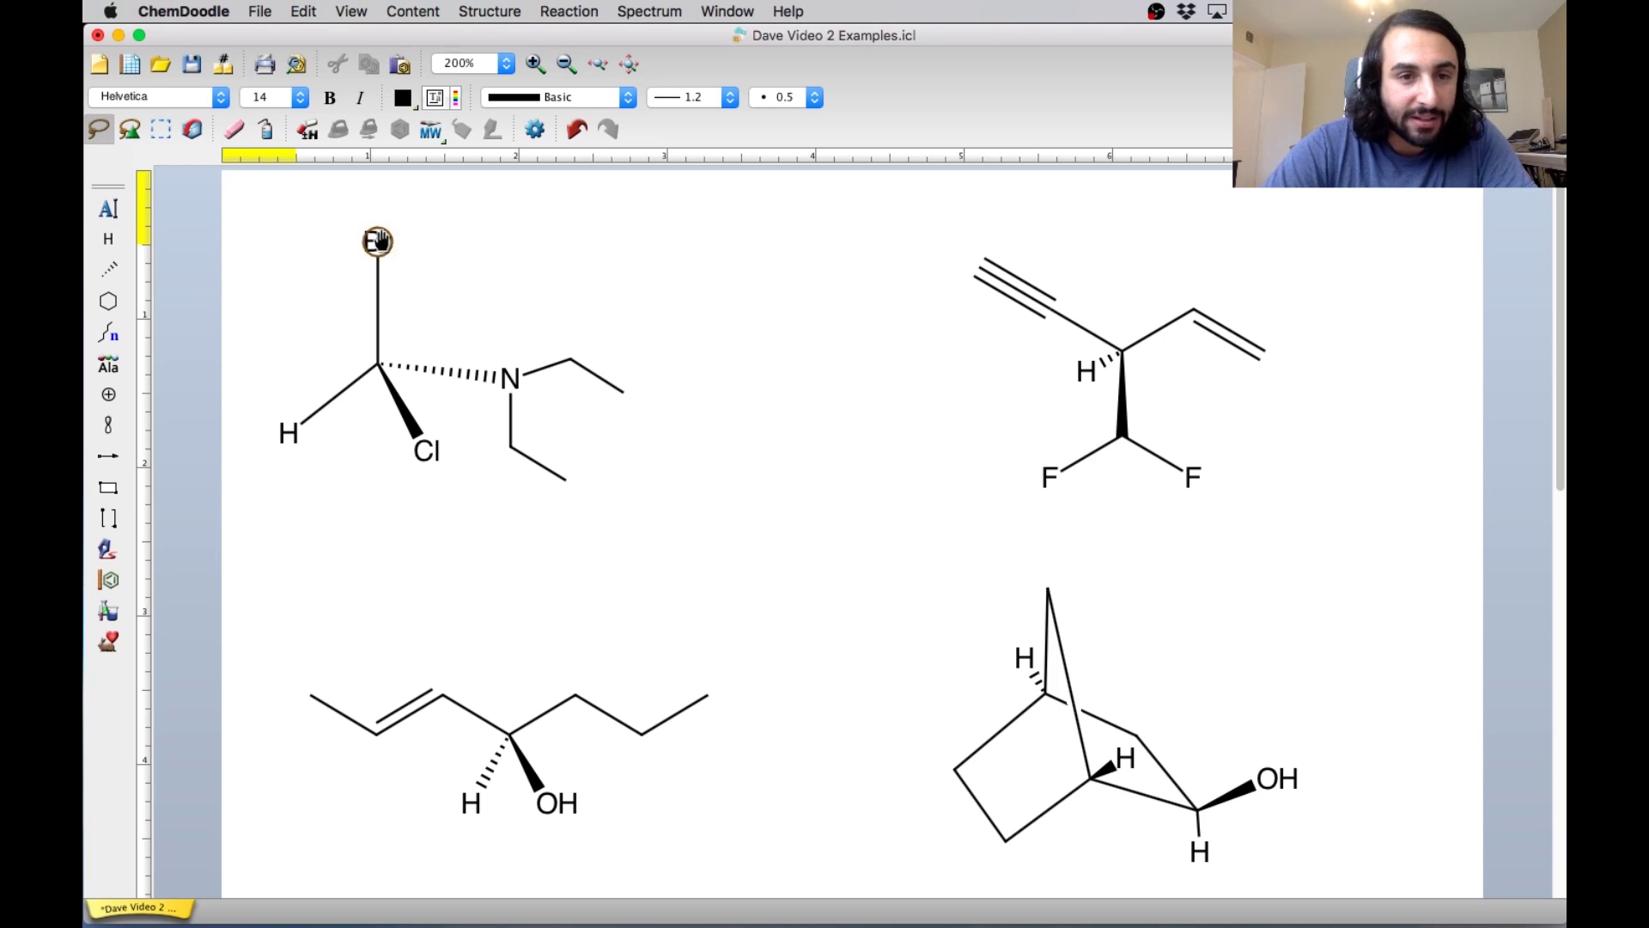
# Add priority label 1 to Br and priority label 2 to Cl via Add Attribute.
pyautogui.rightClick(377, 241)
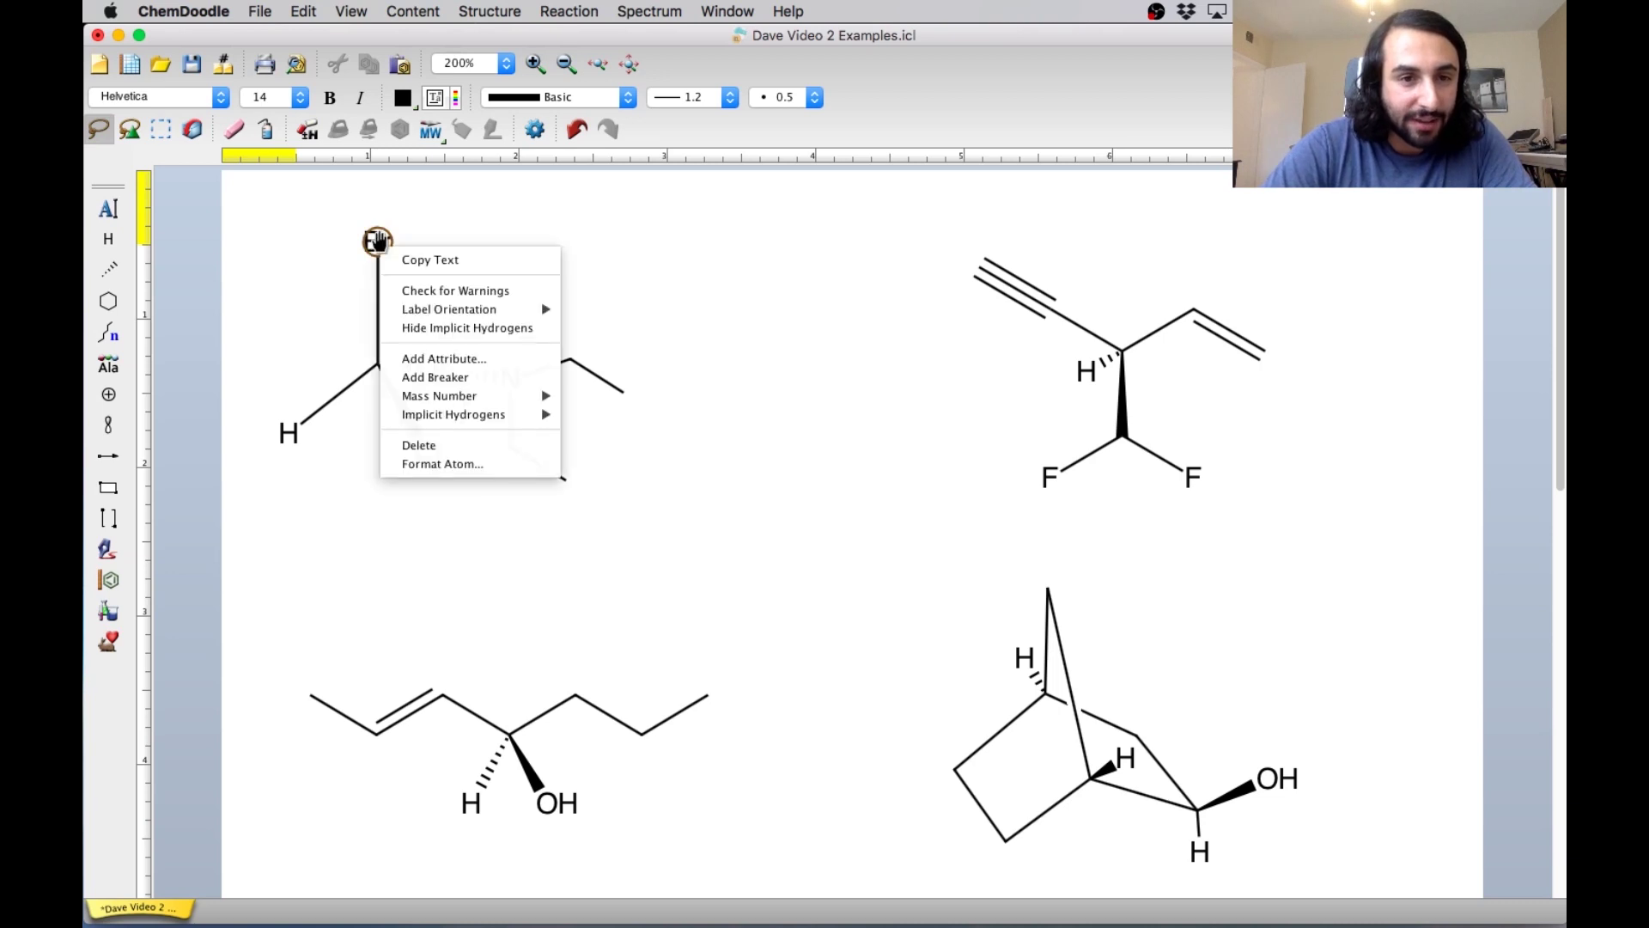
pyautogui.click(483, 361)
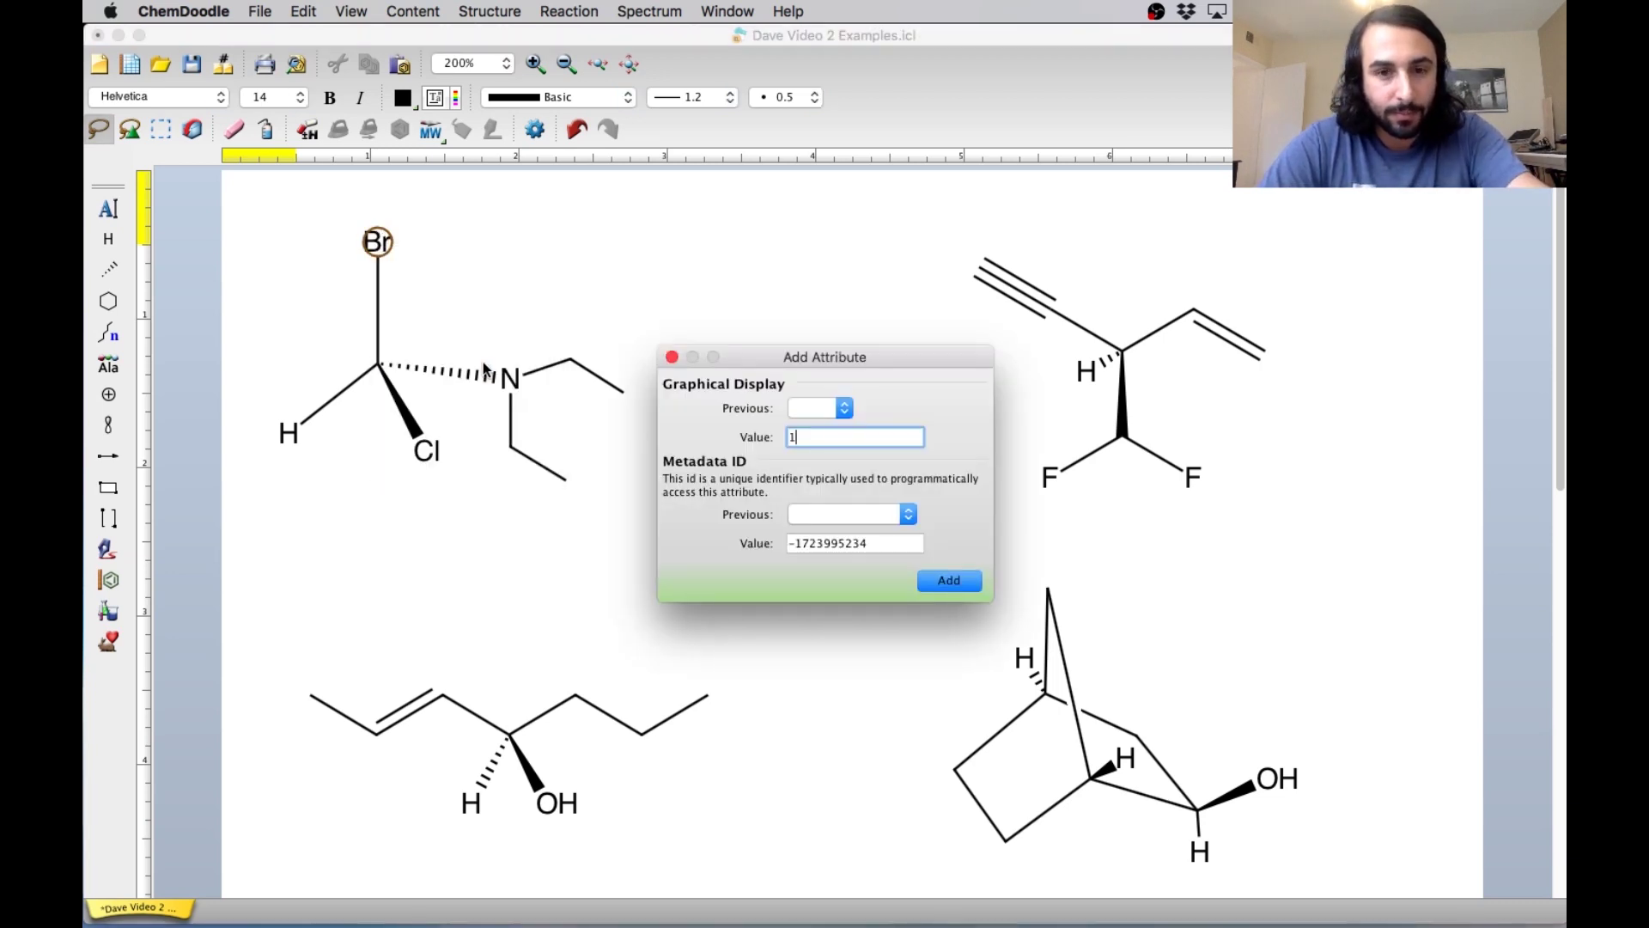
pyautogui.press('Return')
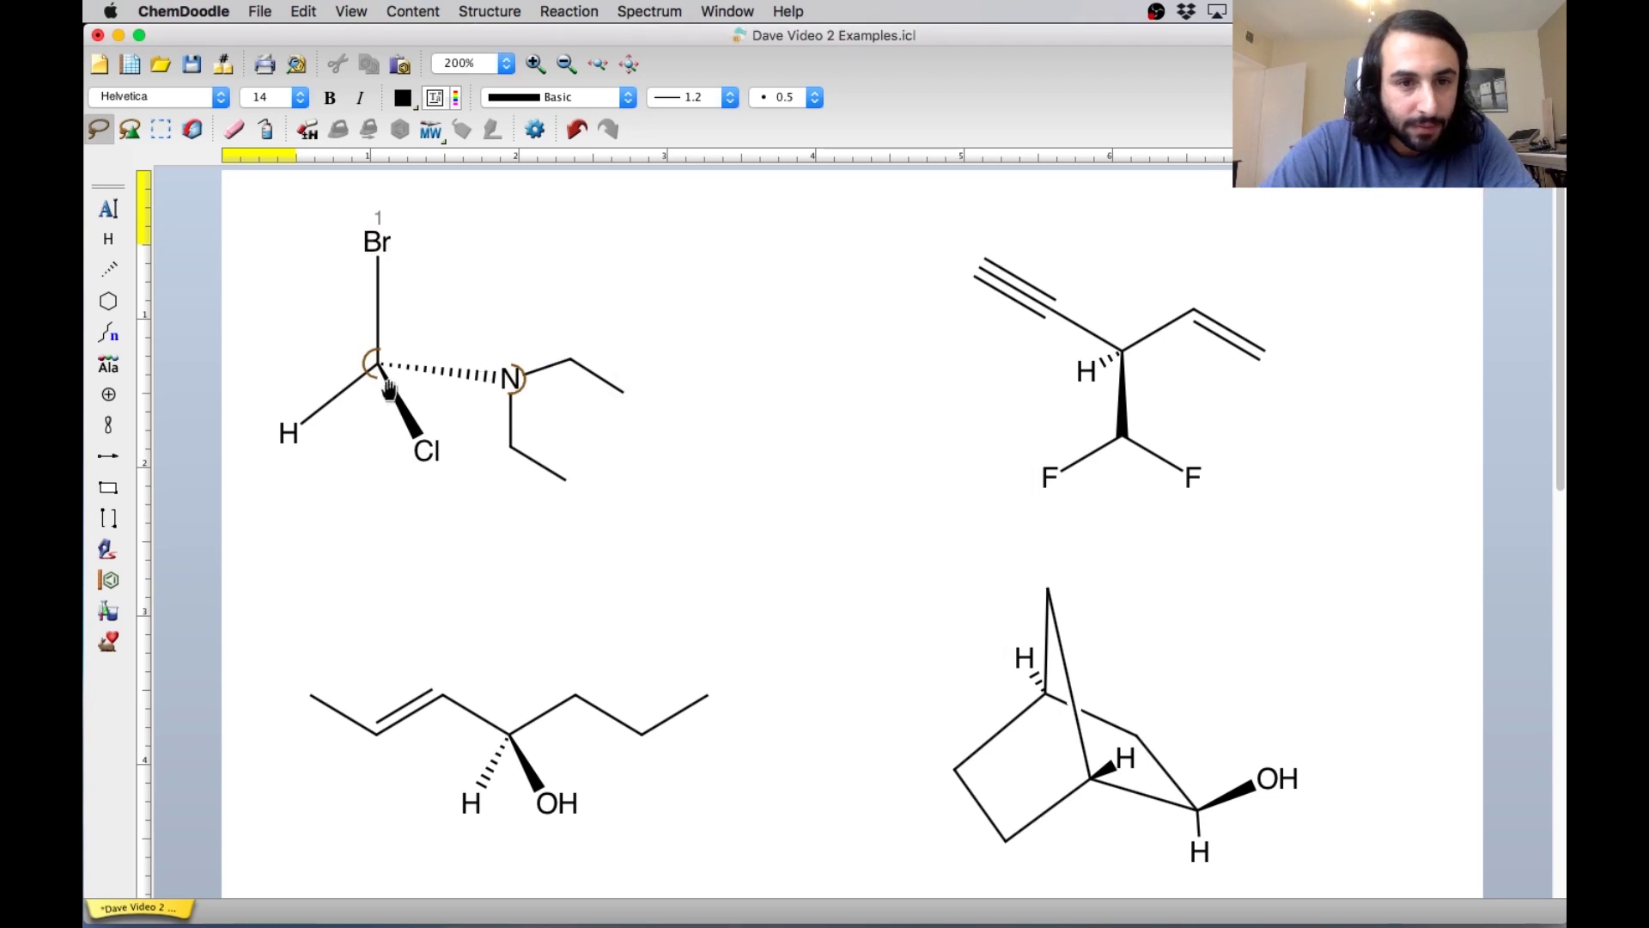
pyautogui.rightClick(426, 451)
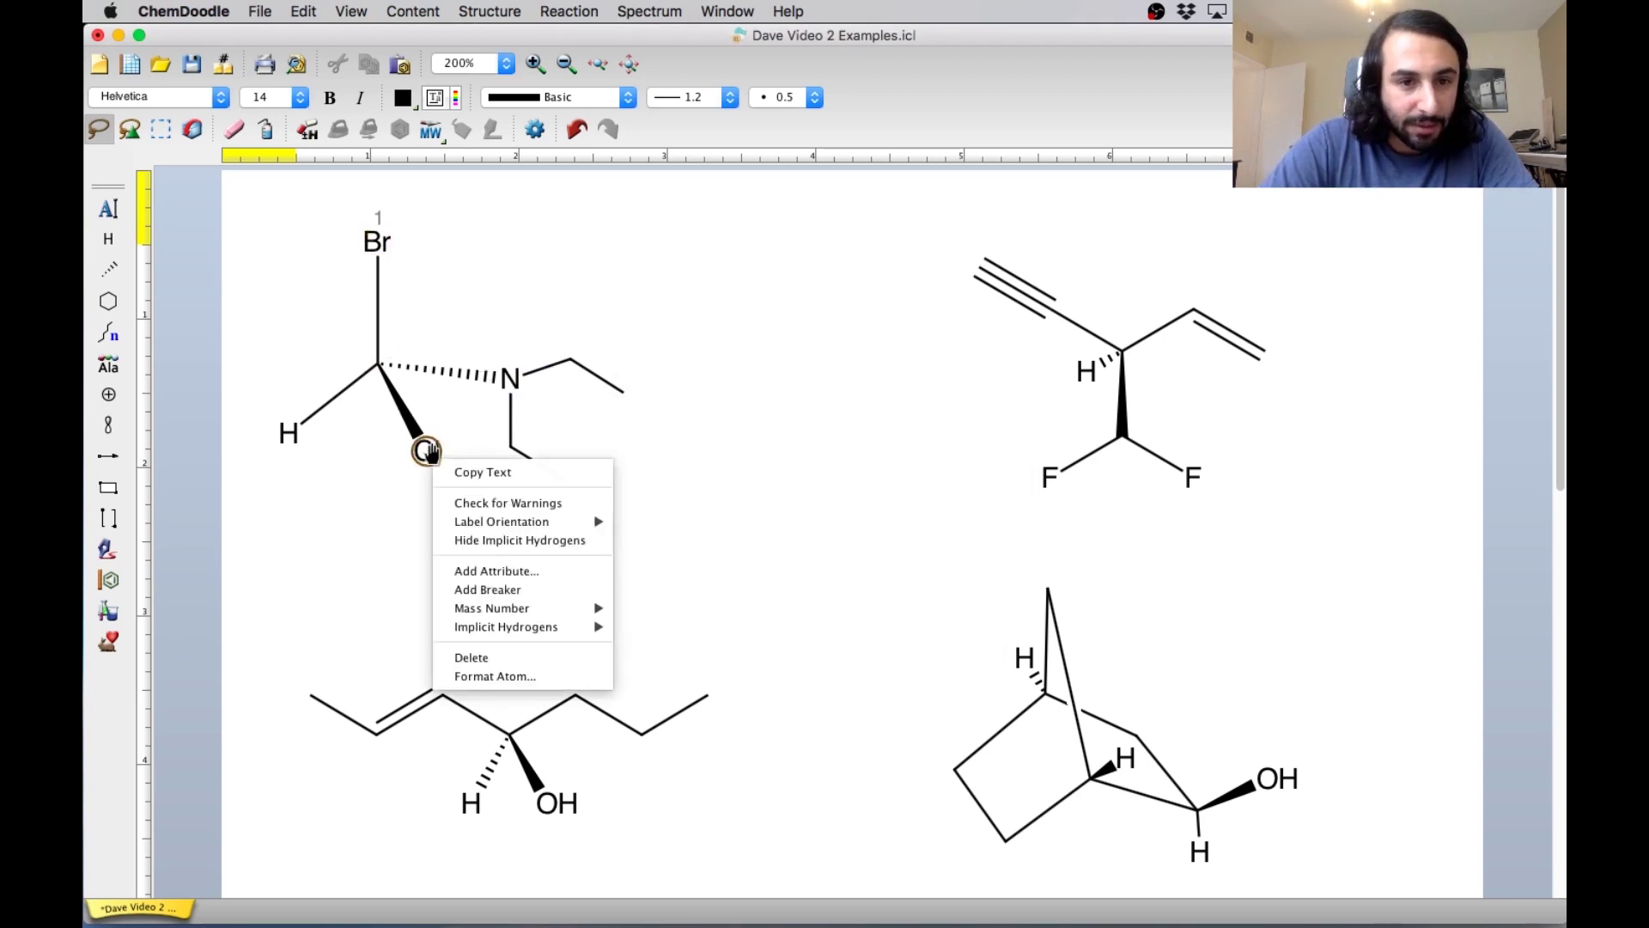
pyautogui.click(546, 571)
pyautogui.press('Return')
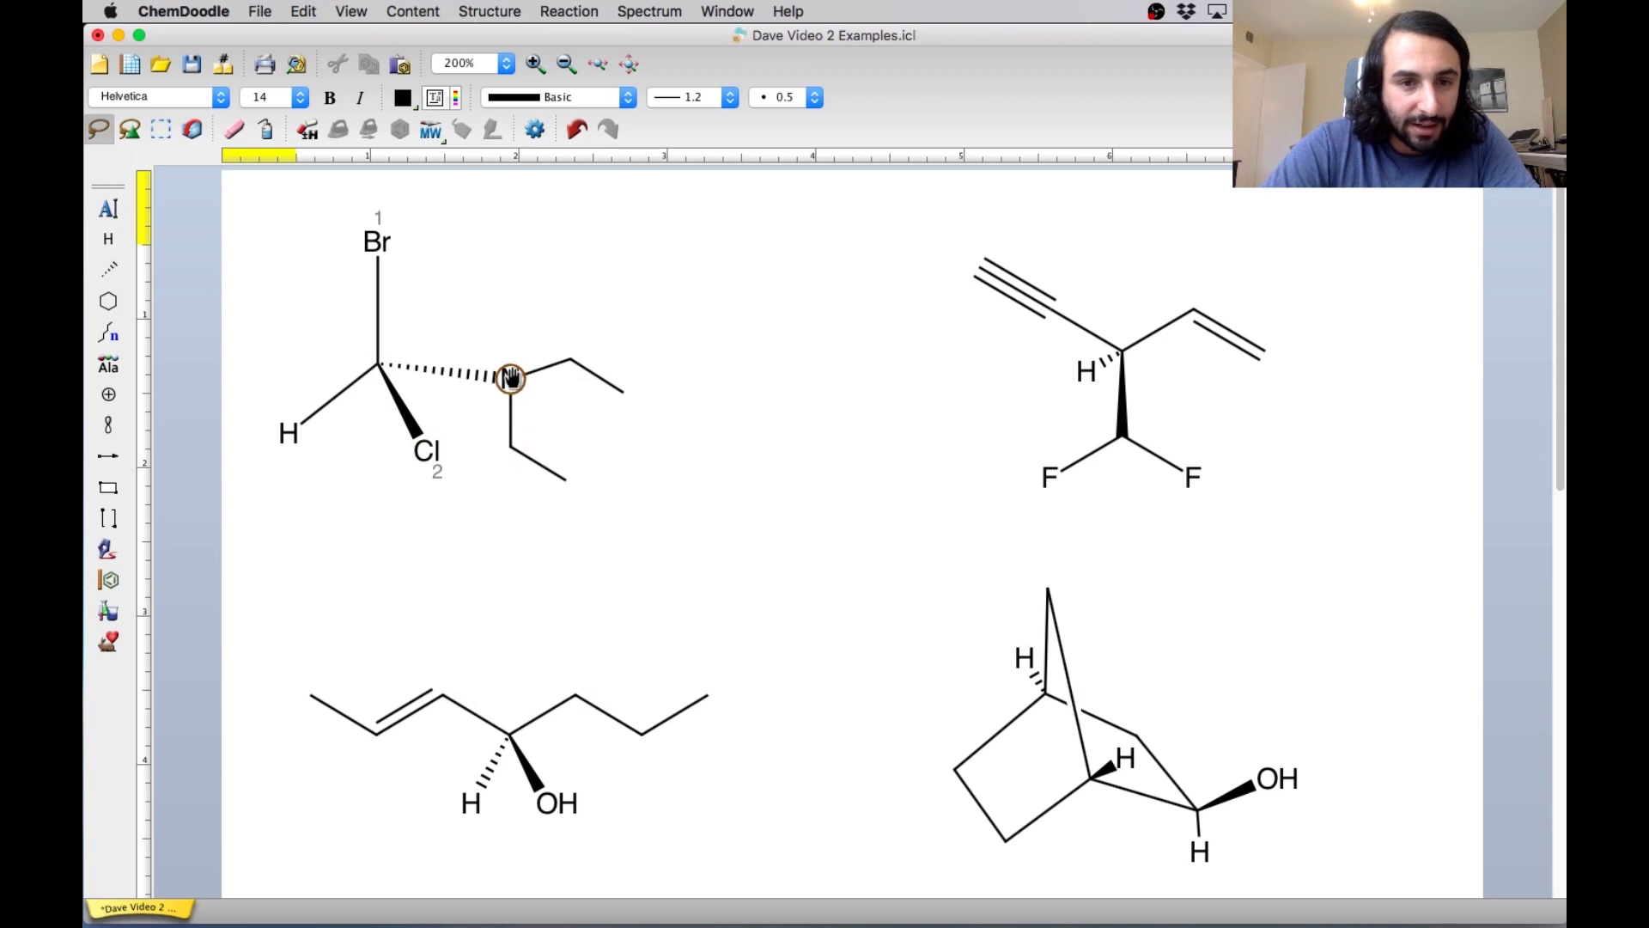
# Add priority label 3 to N and priority label 4 to H.
pyautogui.rightClick(512, 384)
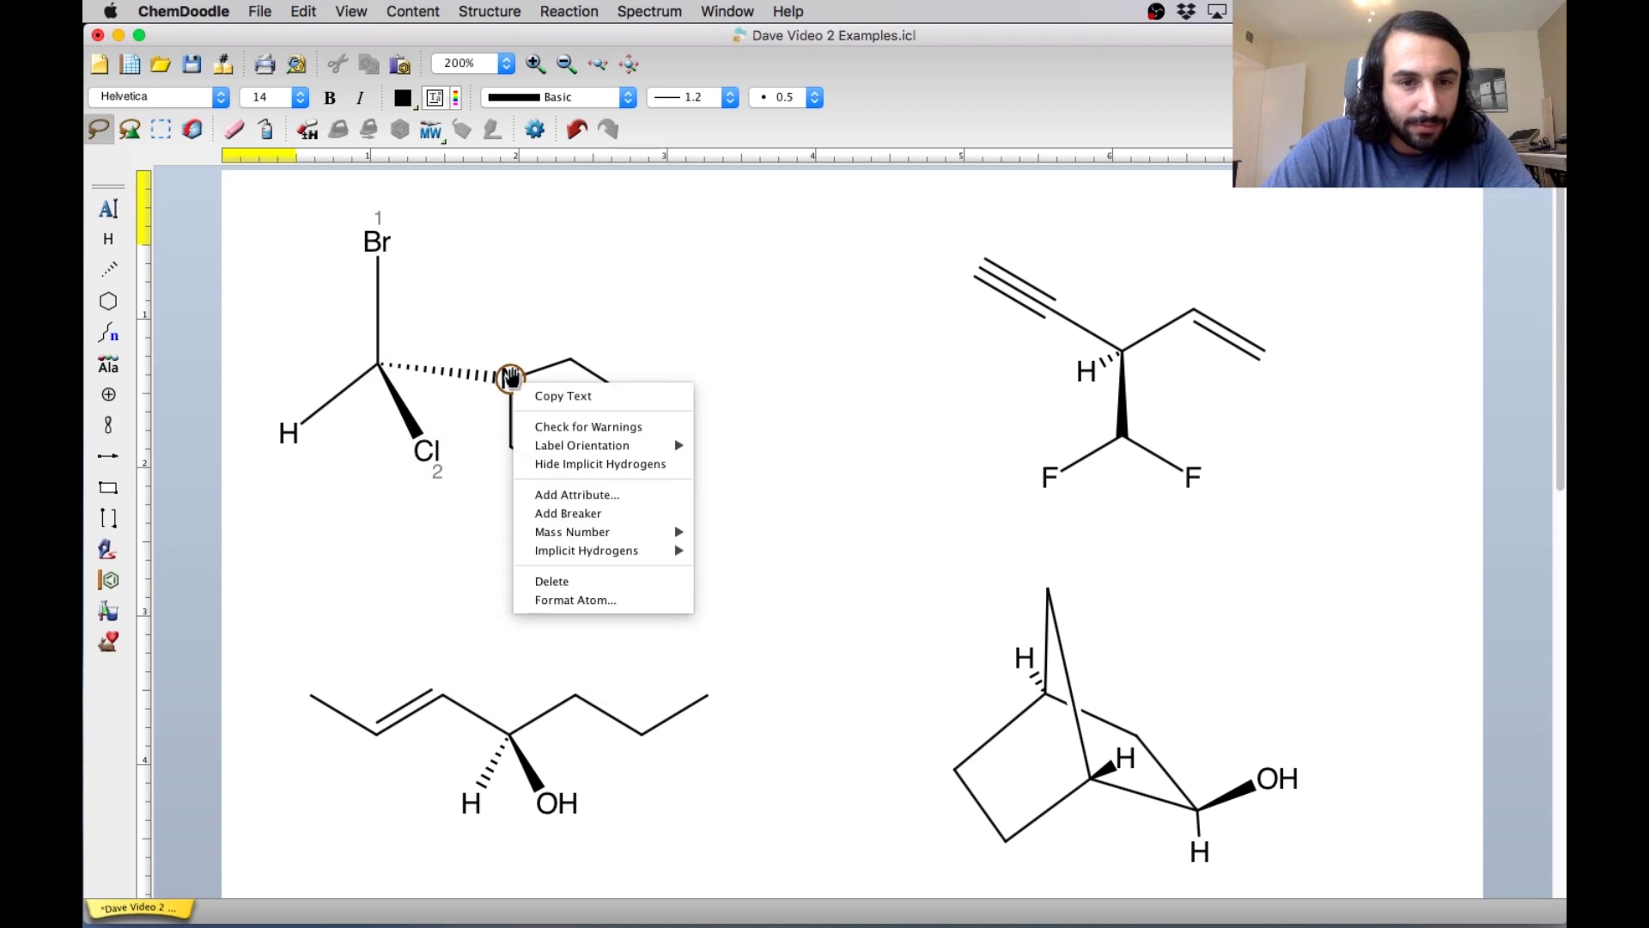
pyautogui.click(590, 488)
pyautogui.write('3')
pyautogui.press('Return')
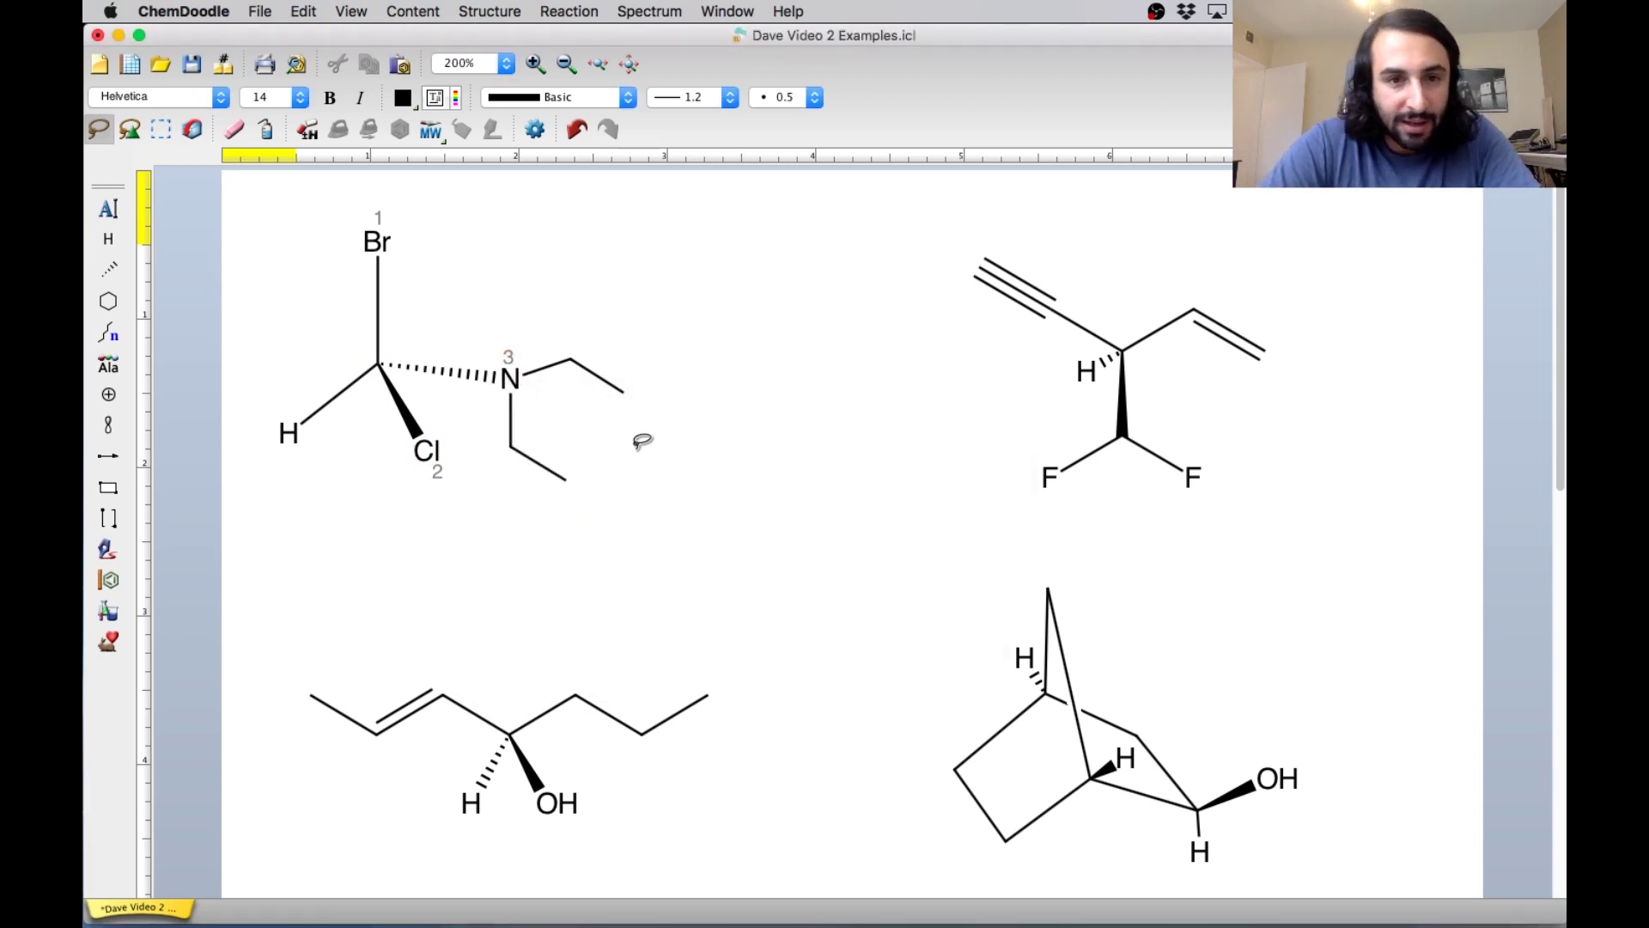
pyautogui.rightClick(290, 435)
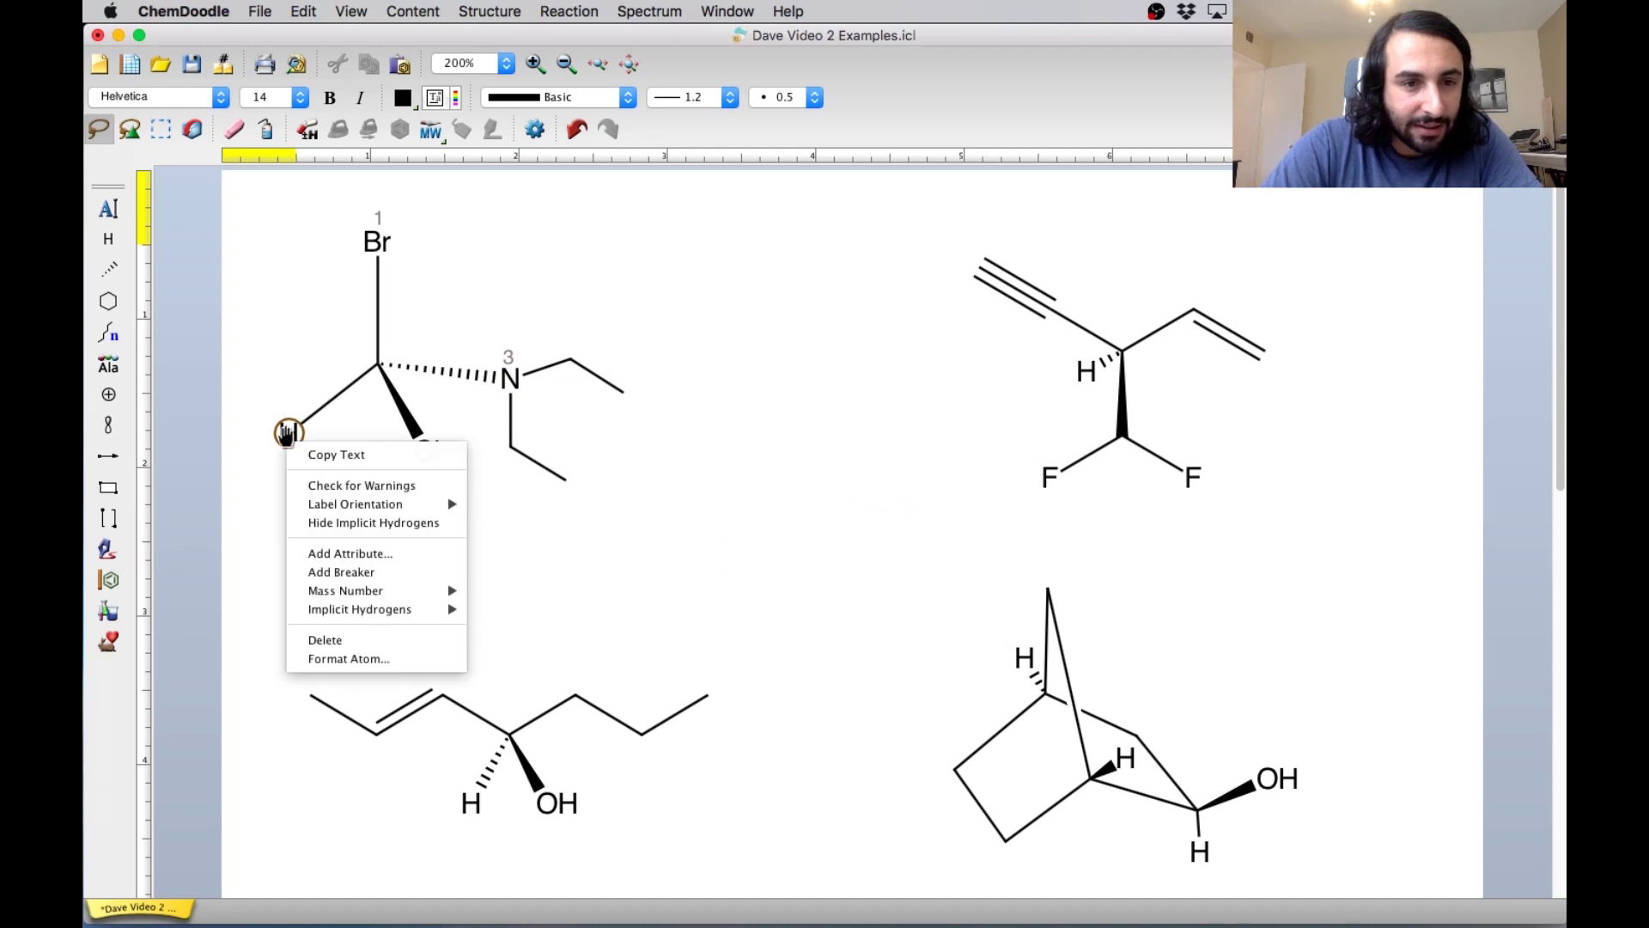
pyautogui.click(384, 550)
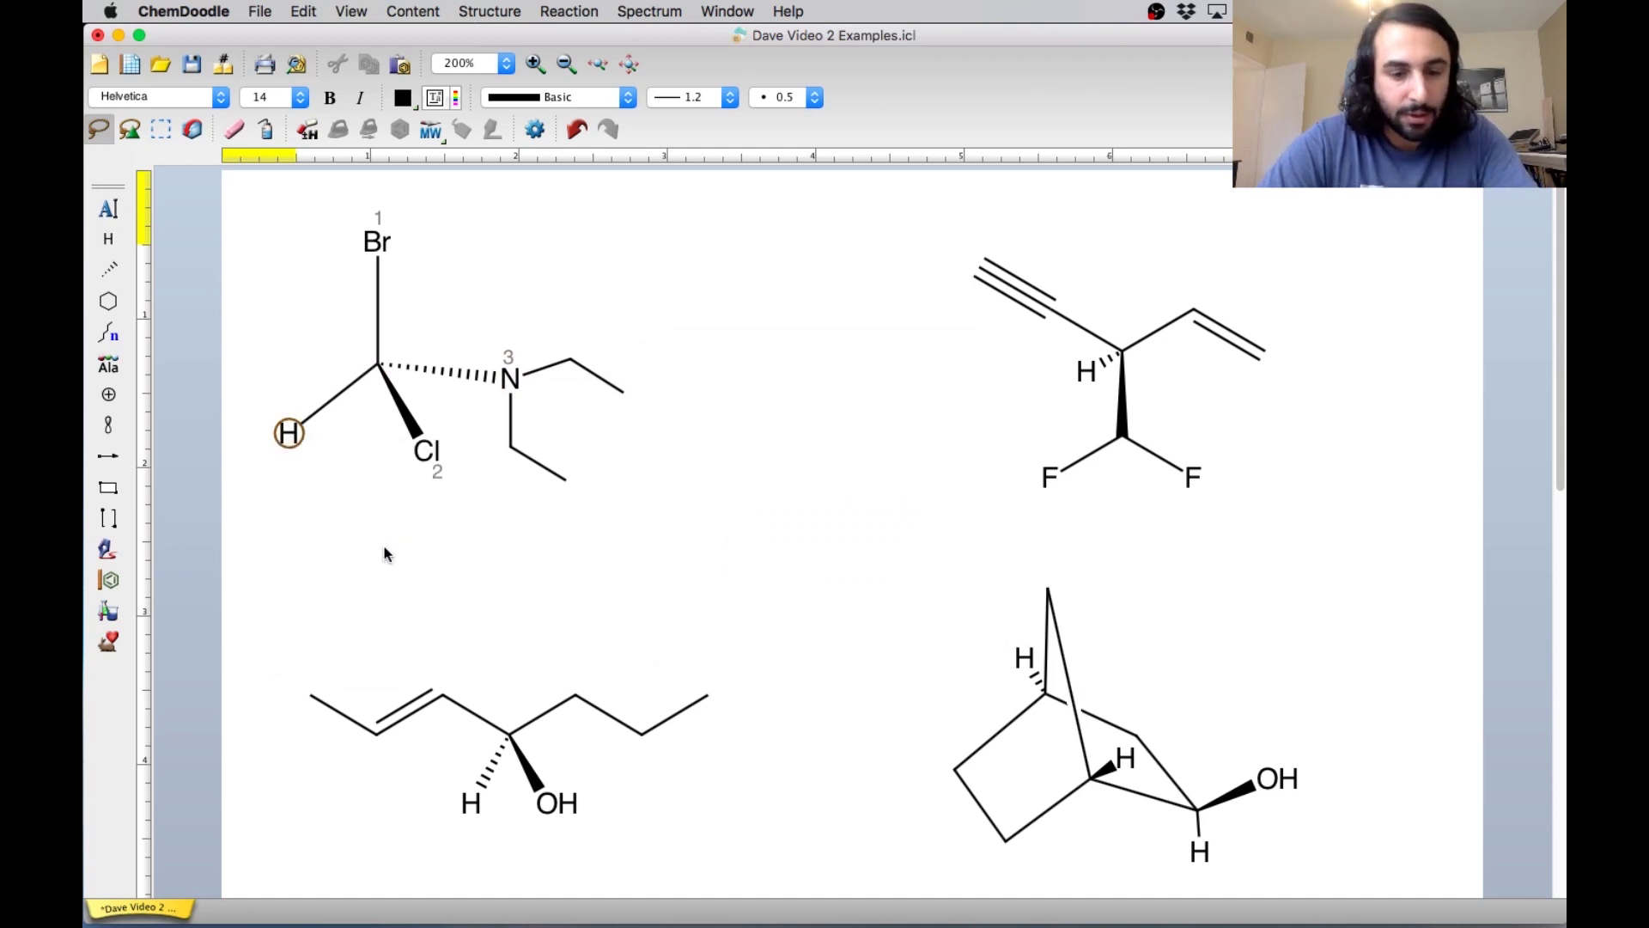
pyautogui.press('Return')
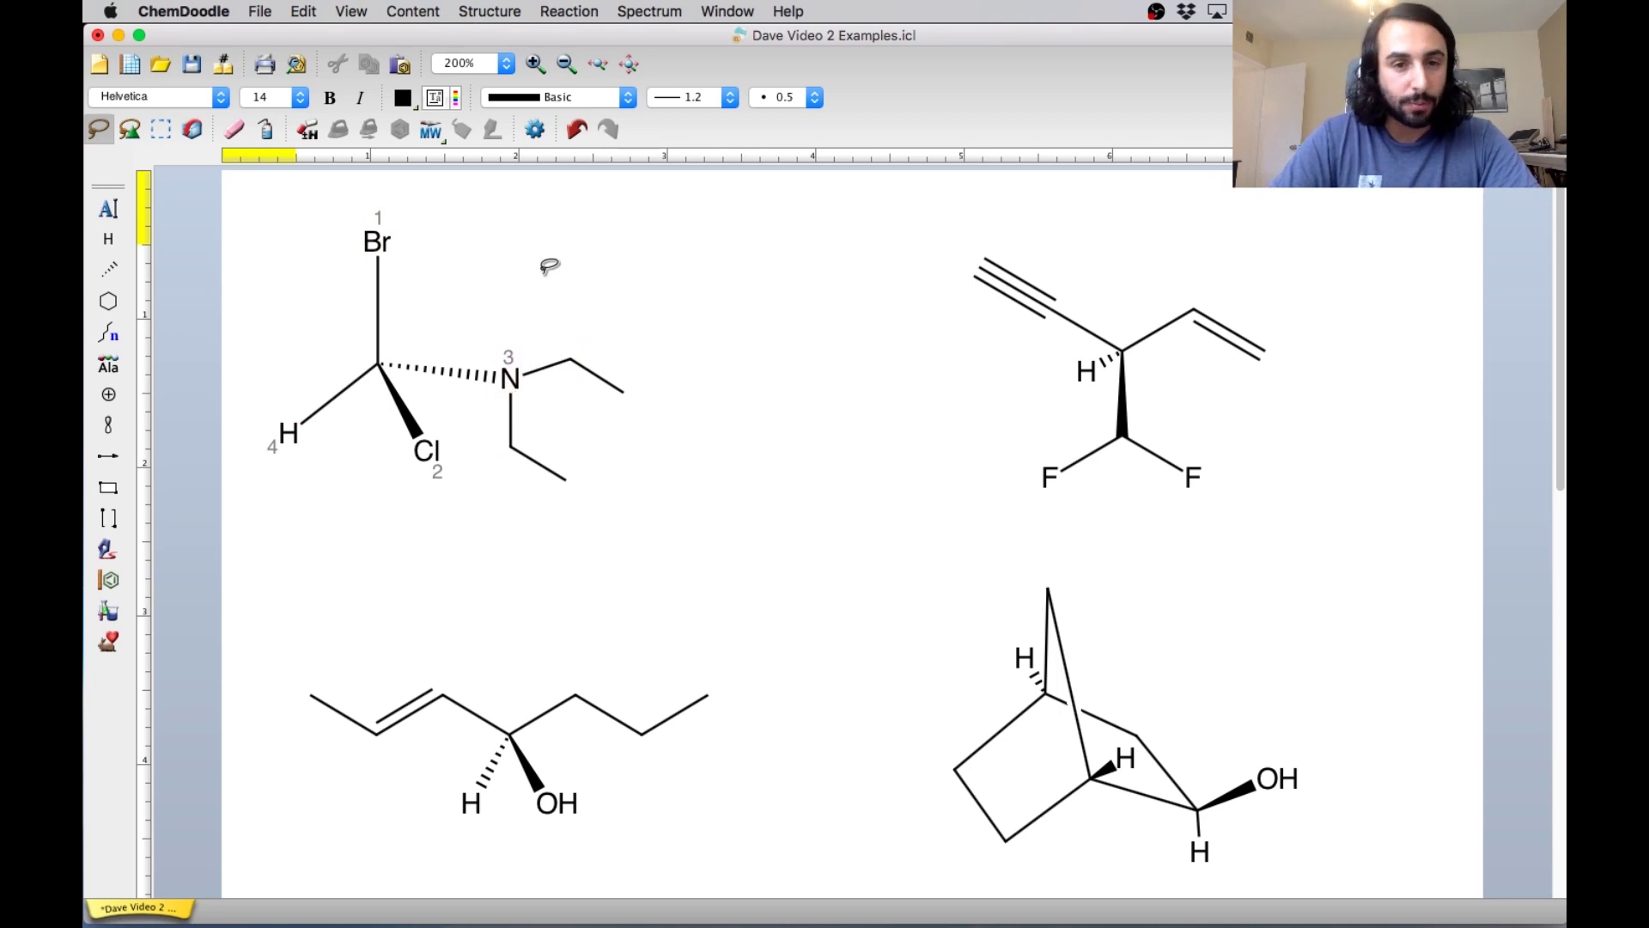
# Switch to the freehand pen with the S shortcut.
pyautogui.press('s')
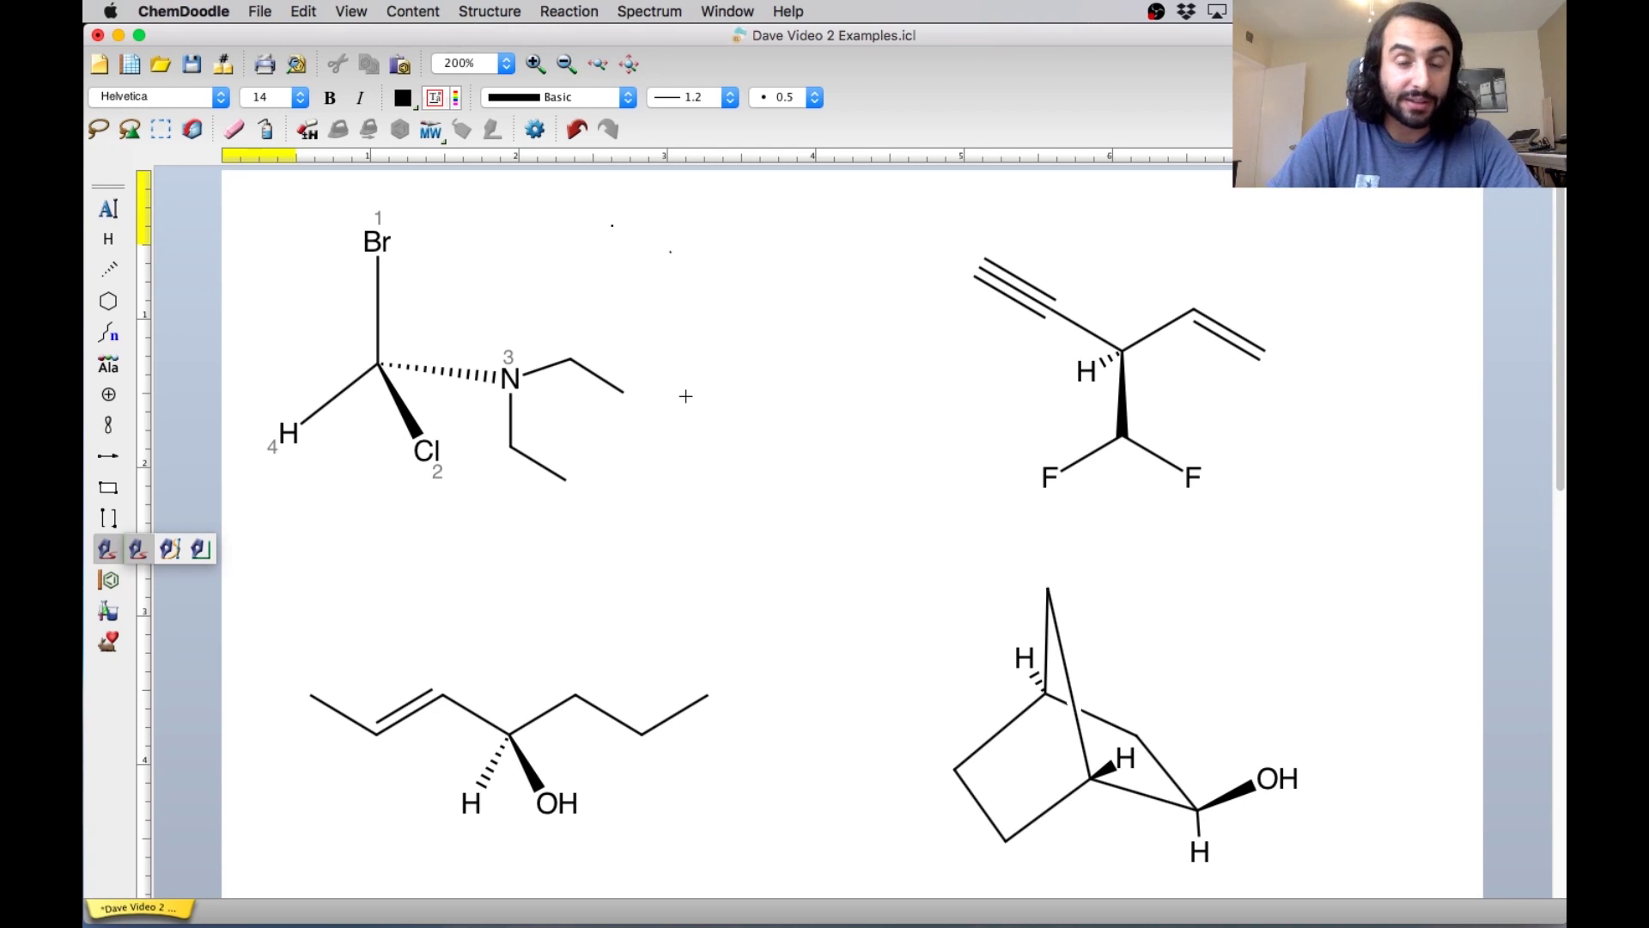
# Draw a red arrow by Br and a circle with Br, Cl and N bonds radiating out.
pyautogui.moveTo(642, 239)
pyautogui.mouseDown()
pyautogui.moveTo(558, 240)
pyautogui.moveTo(562, 224)
pyautogui.moveTo(582, 264)
pyautogui.mouseUp()
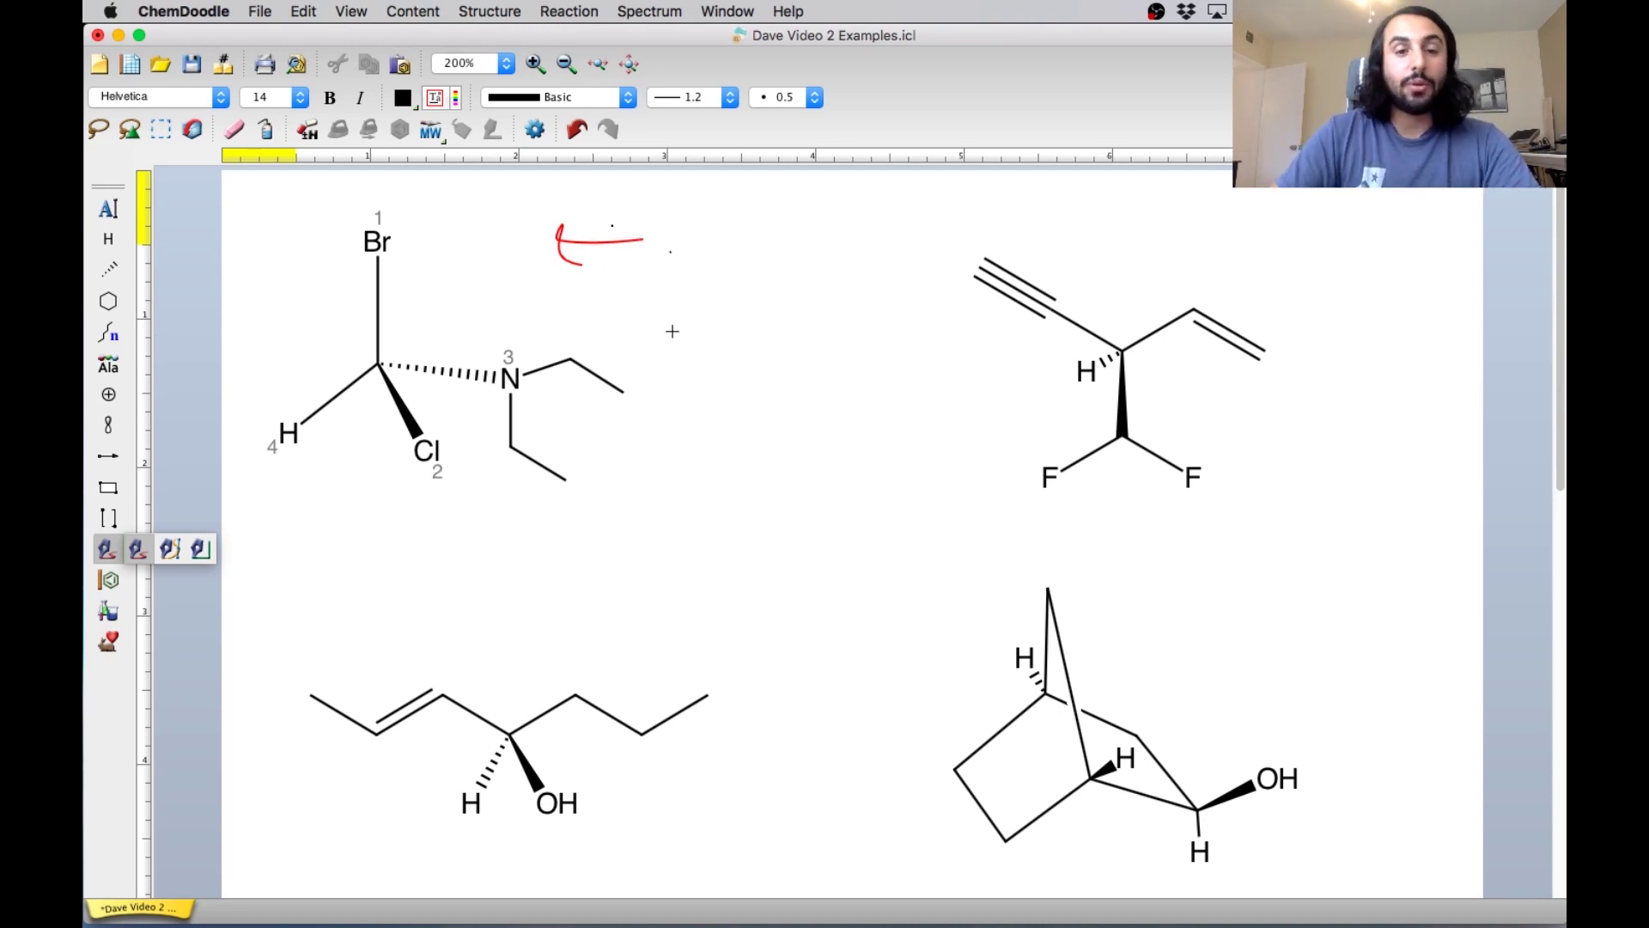
pyautogui.moveTo(791, 309)
pyautogui.mouseDown()
pyautogui.moveTo(750, 351)
pyautogui.moveTo(783, 392)
pyautogui.moveTo(841, 386)
pyautogui.moveTo(863, 343)
pyautogui.moveTo(825, 303)
pyautogui.moveTo(791, 319)
pyautogui.mouseUp()
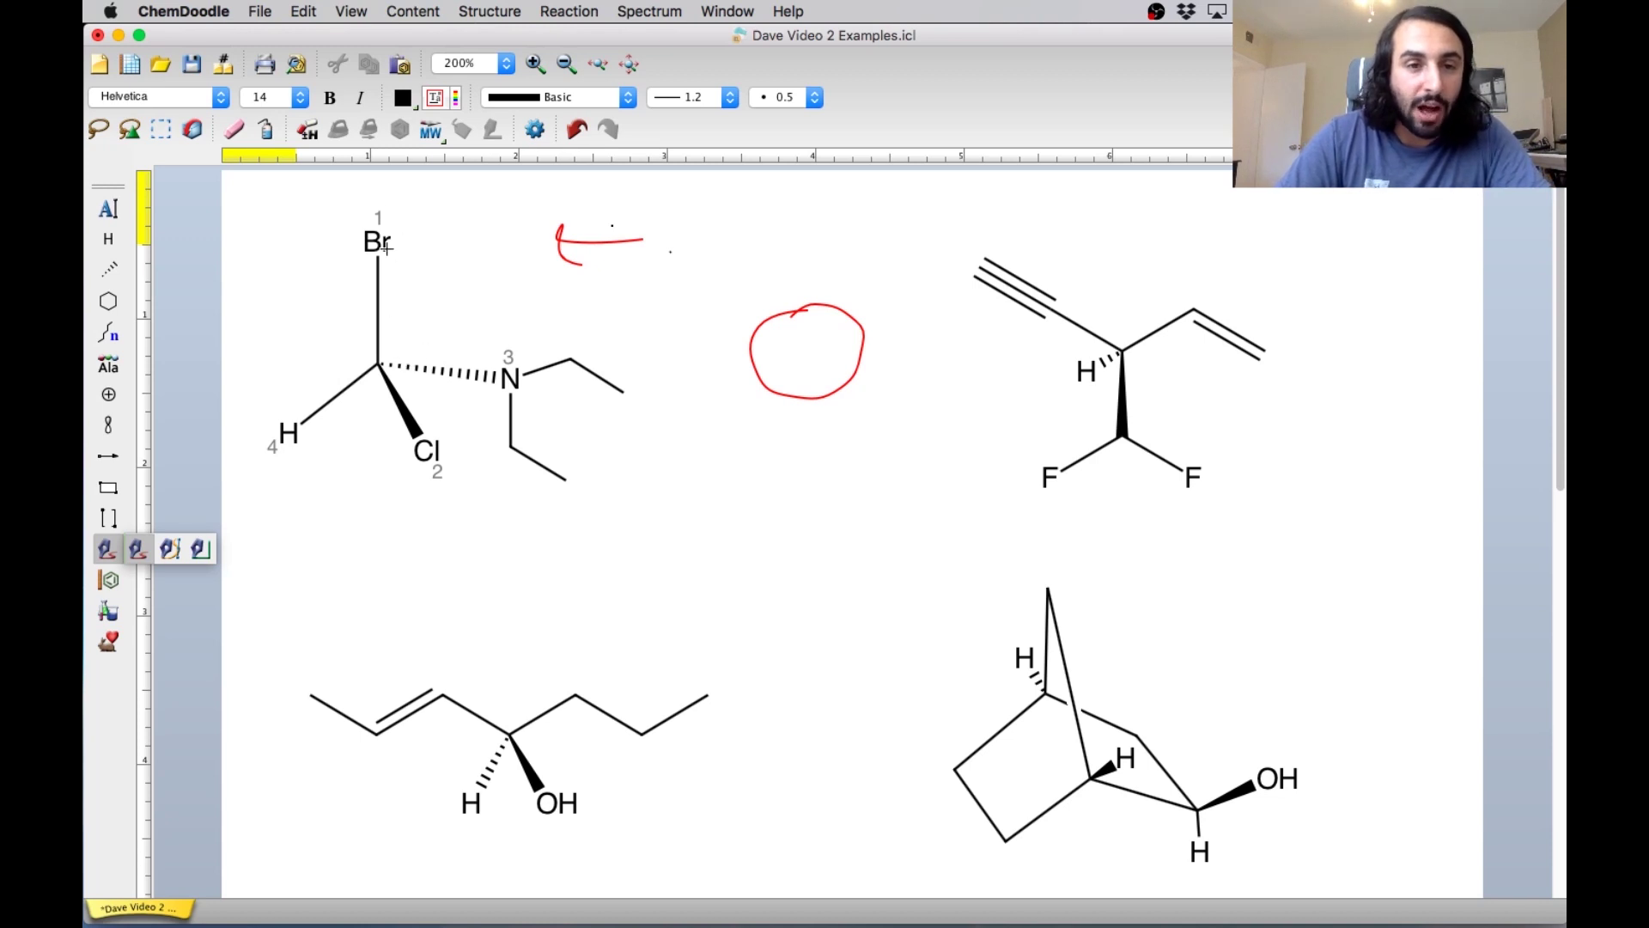
pyautogui.moveTo(812, 348)
pyautogui.mouseDown()
pyautogui.moveTo(813, 236)
pyautogui.moveTo(798, 195)
pyautogui.moveTo(794, 209)
pyautogui.moveTo(796, 224)
pyautogui.moveTo(847, 199)
pyautogui.mouseUp()
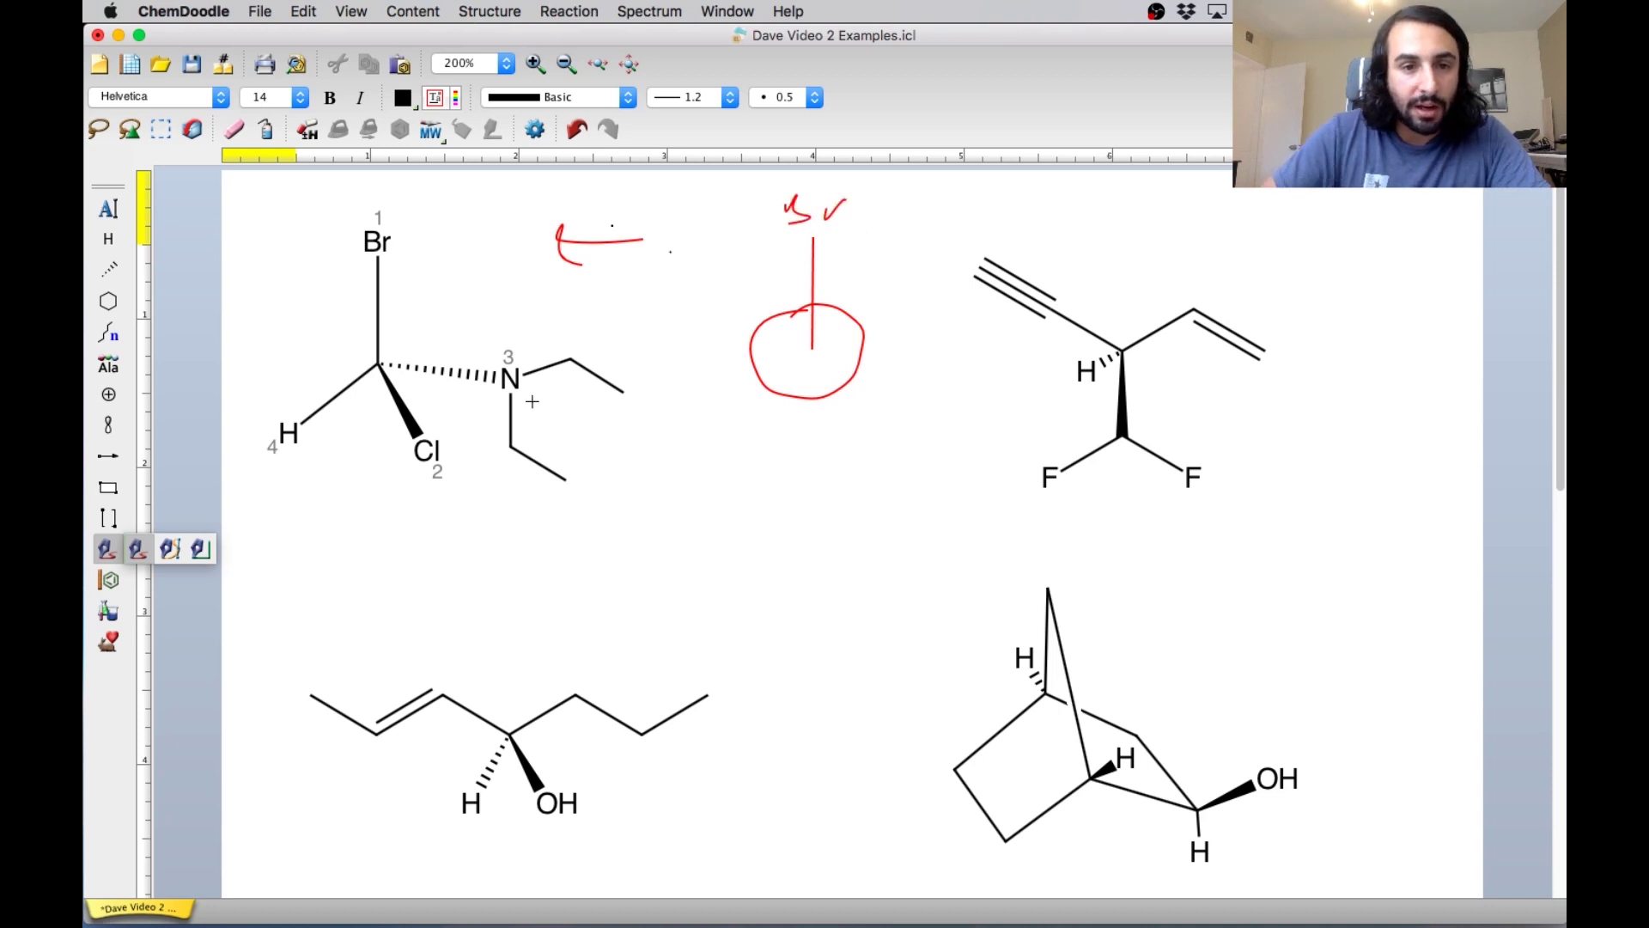
pyautogui.moveTo(813, 348)
pyautogui.mouseDown()
pyautogui.moveTo(705, 395)
pyautogui.moveTo(684, 421)
pyautogui.moveTo(699, 417)
pyautogui.mouseUp()
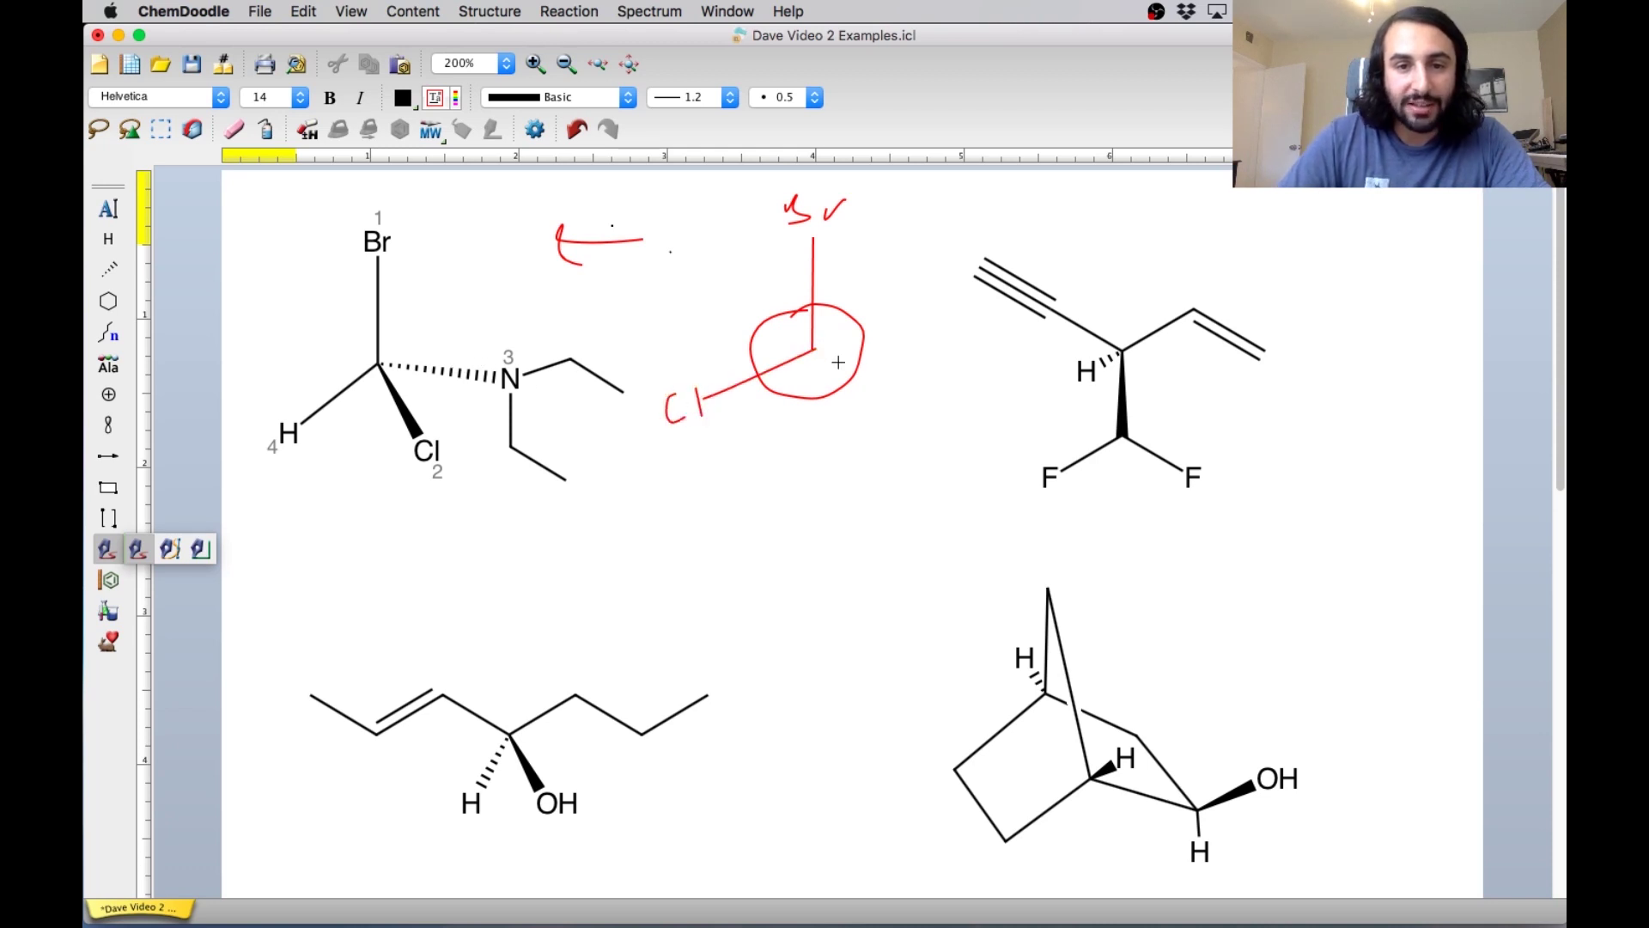
pyautogui.moveTo(812, 349)
pyautogui.mouseDown()
pyautogui.moveTo(895, 390)
pyautogui.moveTo(906, 376)
pyautogui.moveTo(927, 399)
pyautogui.moveTo(934, 325)
pyautogui.moveTo(942, 451)
pyautogui.mouseUp()
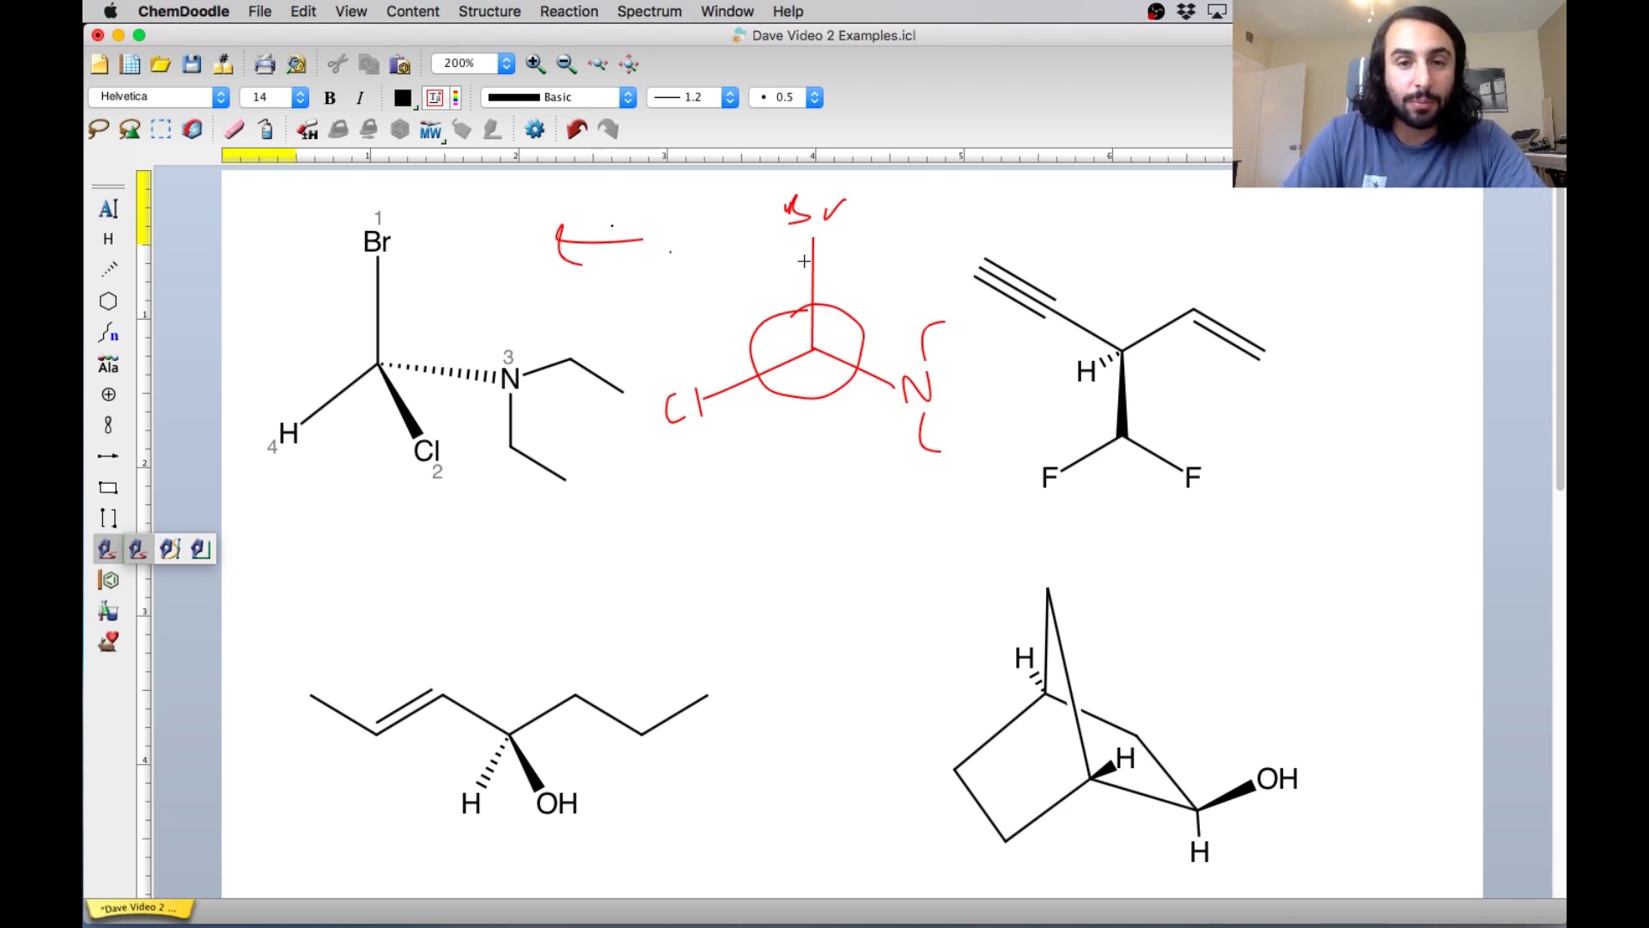
# Add a rotation arrow around the red circle and a circled S beside the molecule.
pyautogui.moveTo(748, 354)
pyautogui.mouseDown()
pyautogui.moveTo(794, 429)
pyautogui.moveTo(840, 434)
pyautogui.moveTo(912, 341)
pyautogui.mouseUp()
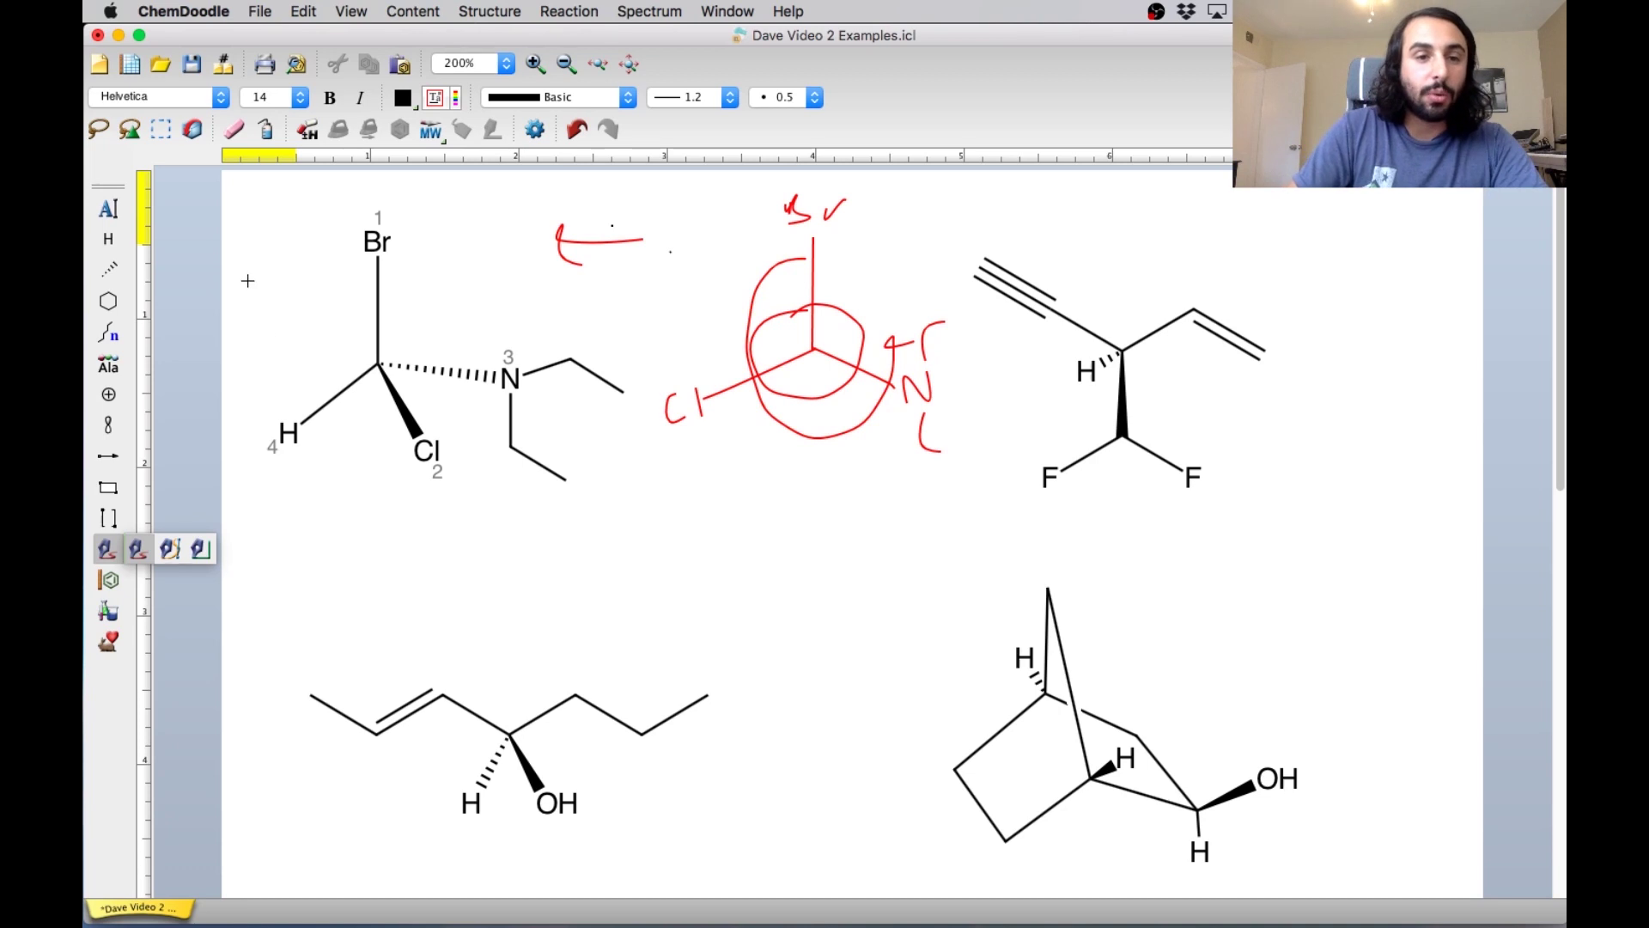
pyautogui.moveTo(256, 308)
pyautogui.mouseDown()
pyautogui.moveTo(266, 272)
pyautogui.moveTo(300, 277)
pyautogui.moveTo(255, 258)
pyautogui.mouseUp()
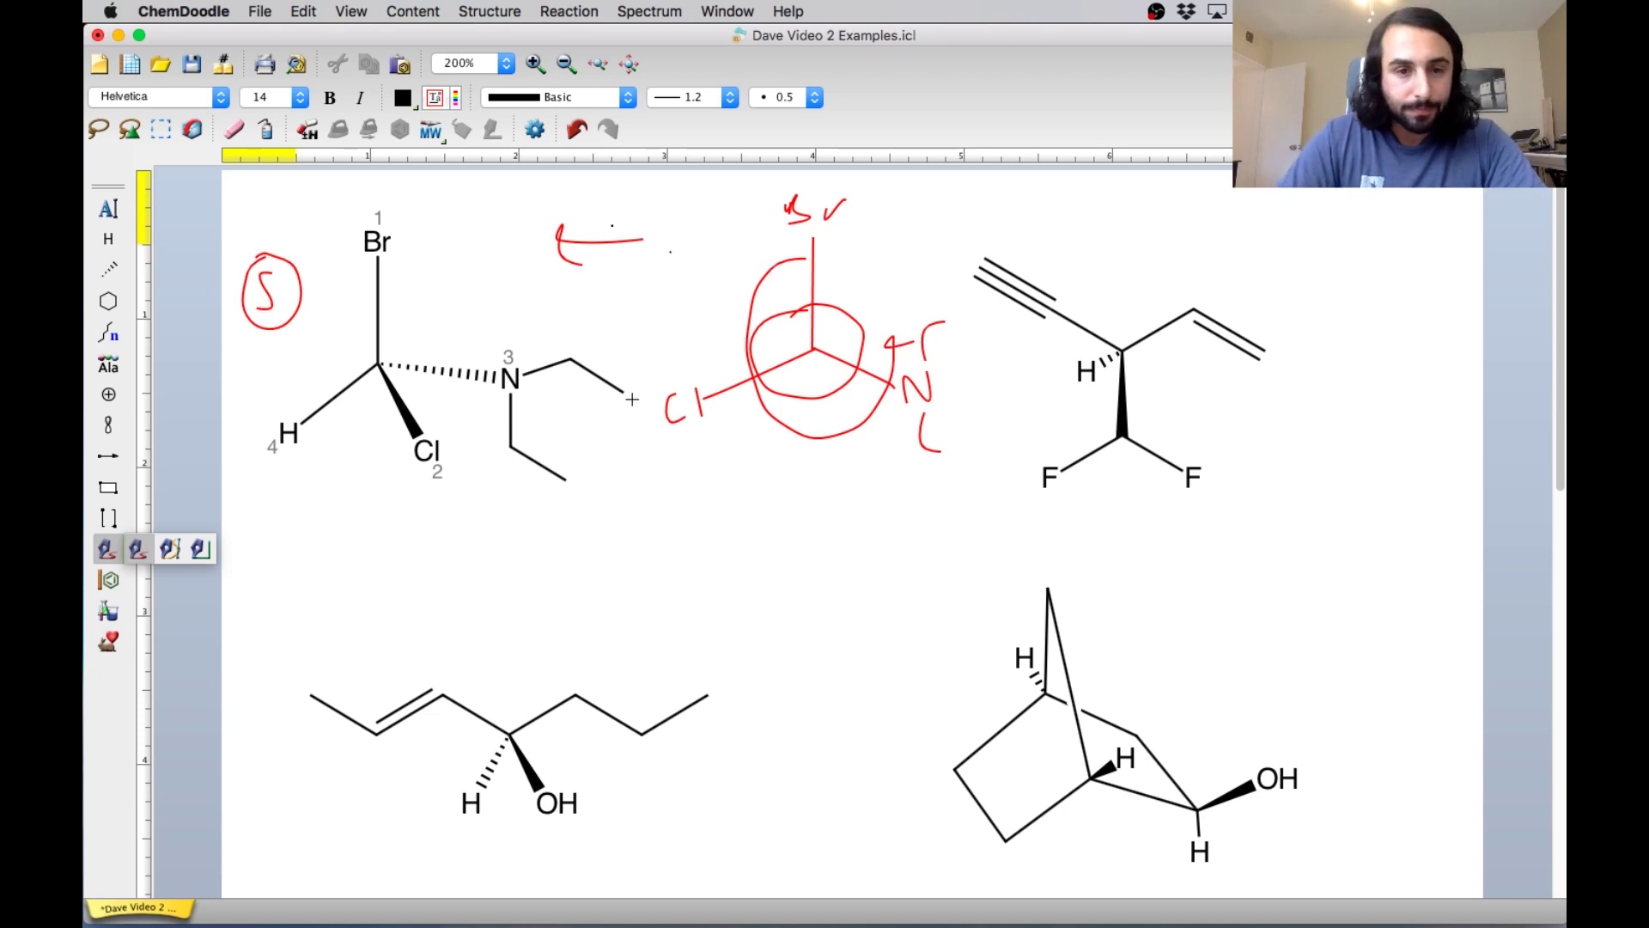
pyautogui.click(98, 128)
# Select the first molecule and apply Structure > Stereochemistry > Assign R/S (CIP).
pyautogui.moveTo(279, 209)
pyautogui.mouseDown()
pyautogui.moveTo(250, 446)
pyautogui.moveTo(314, 512)
pyautogui.moveTo(457, 547)
pyautogui.moveTo(557, 537)
pyautogui.moveTo(627, 477)
pyautogui.moveTo(651, 425)
pyautogui.moveTo(623, 199)
pyautogui.mouseUp()
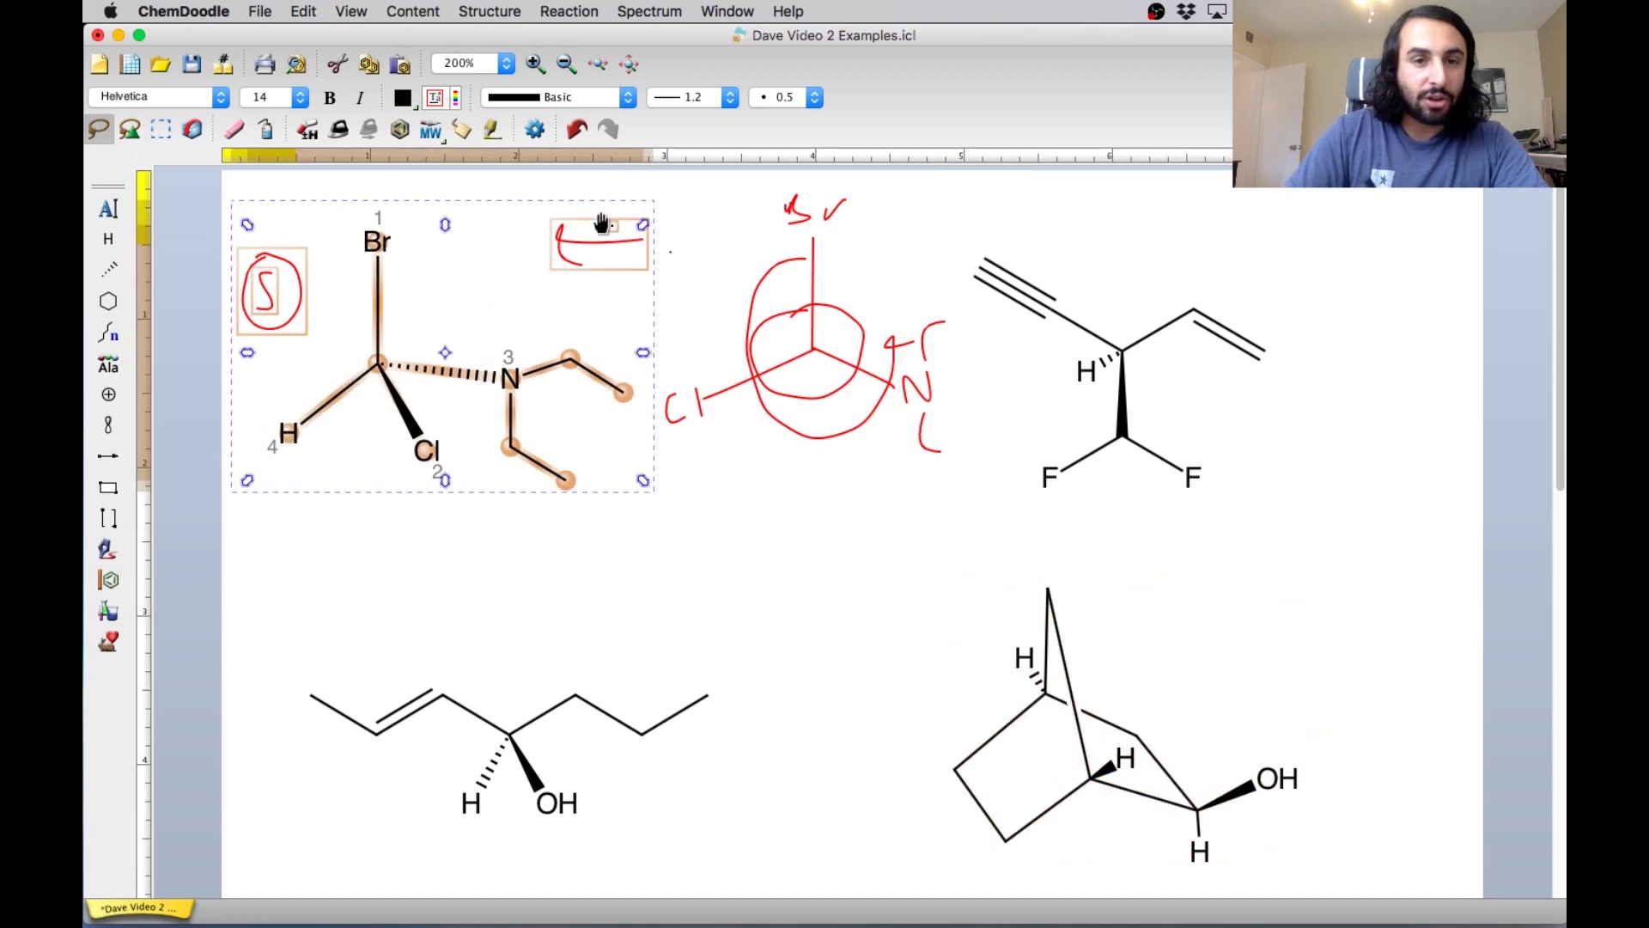
pyautogui.click(491, 11)
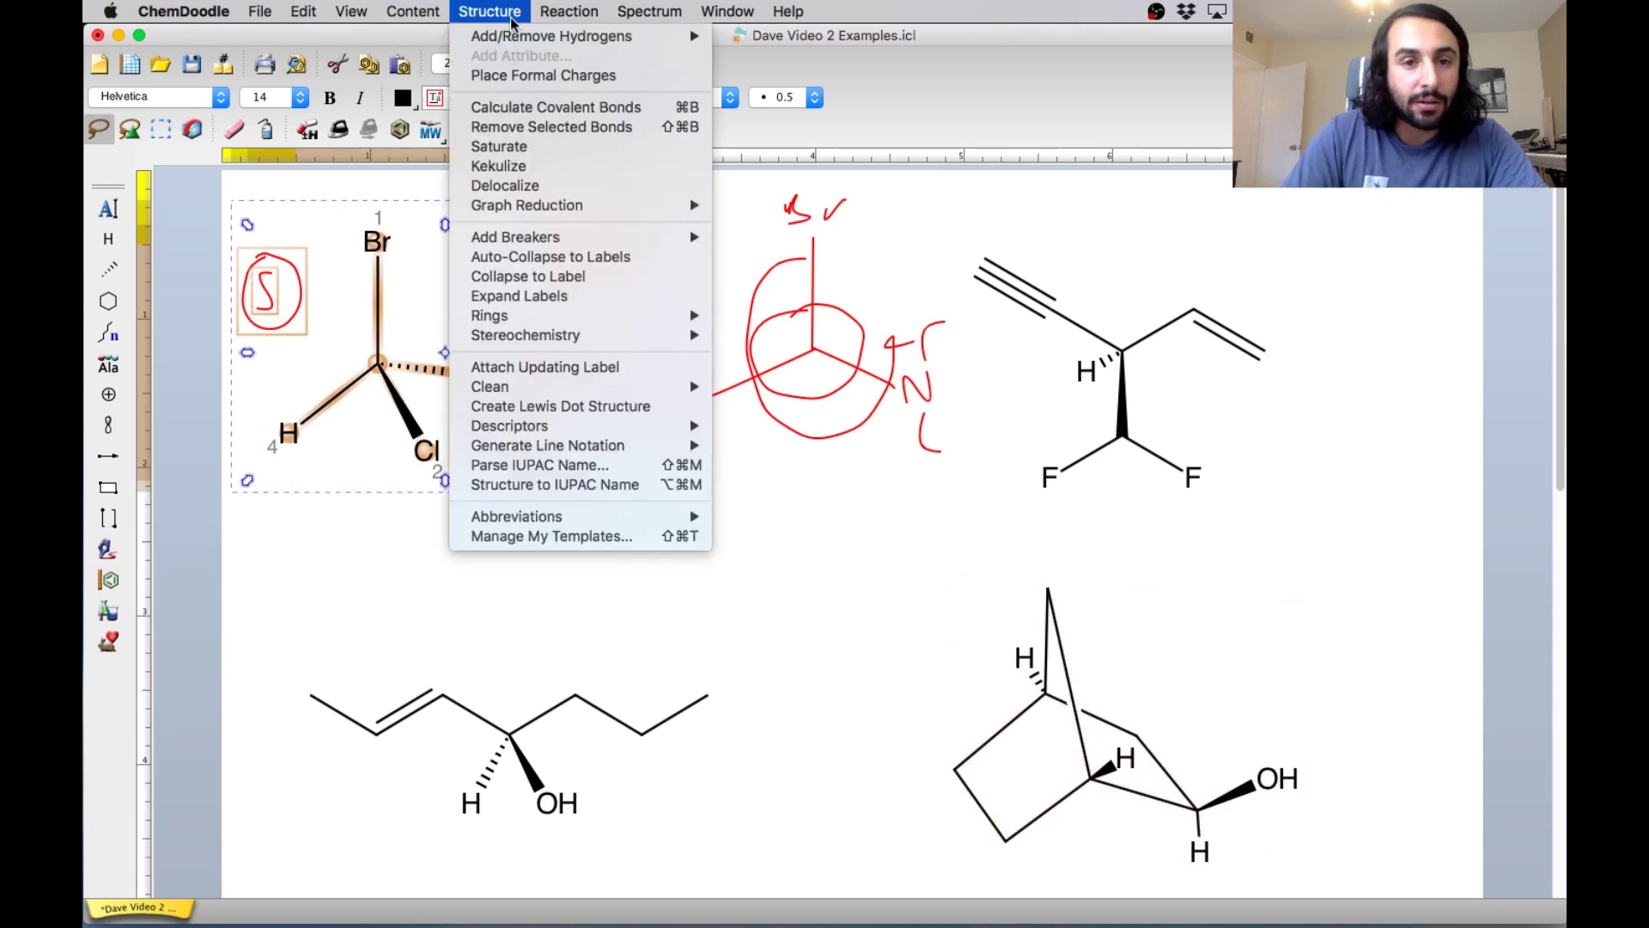
pyautogui.moveTo(675, 334)
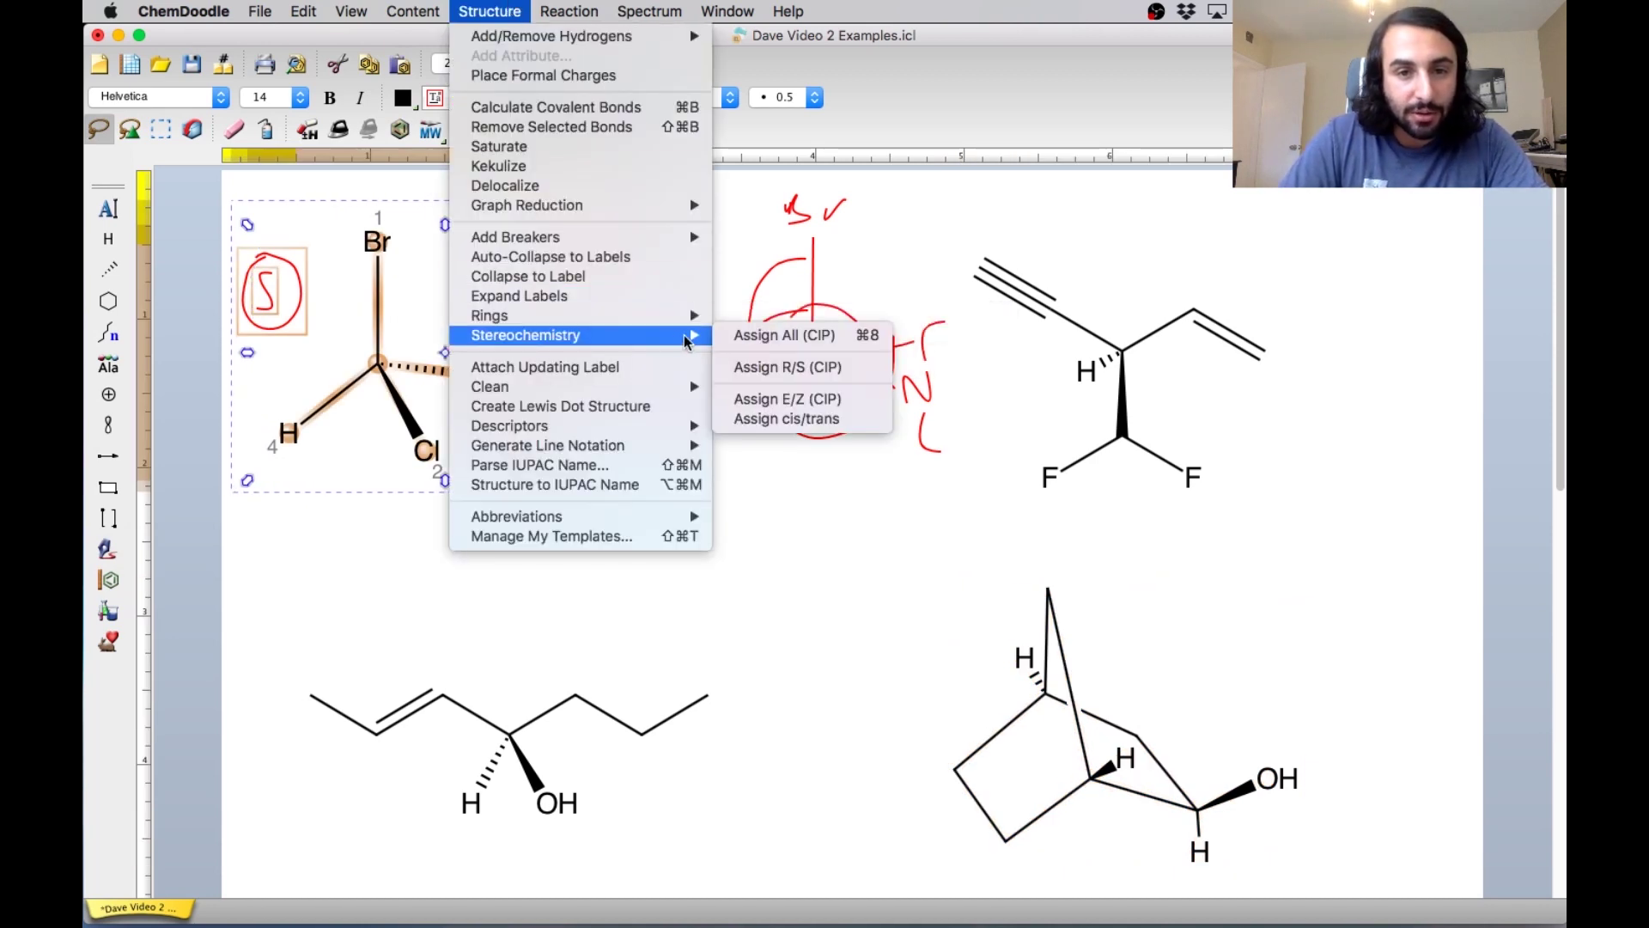
pyautogui.click(778, 367)
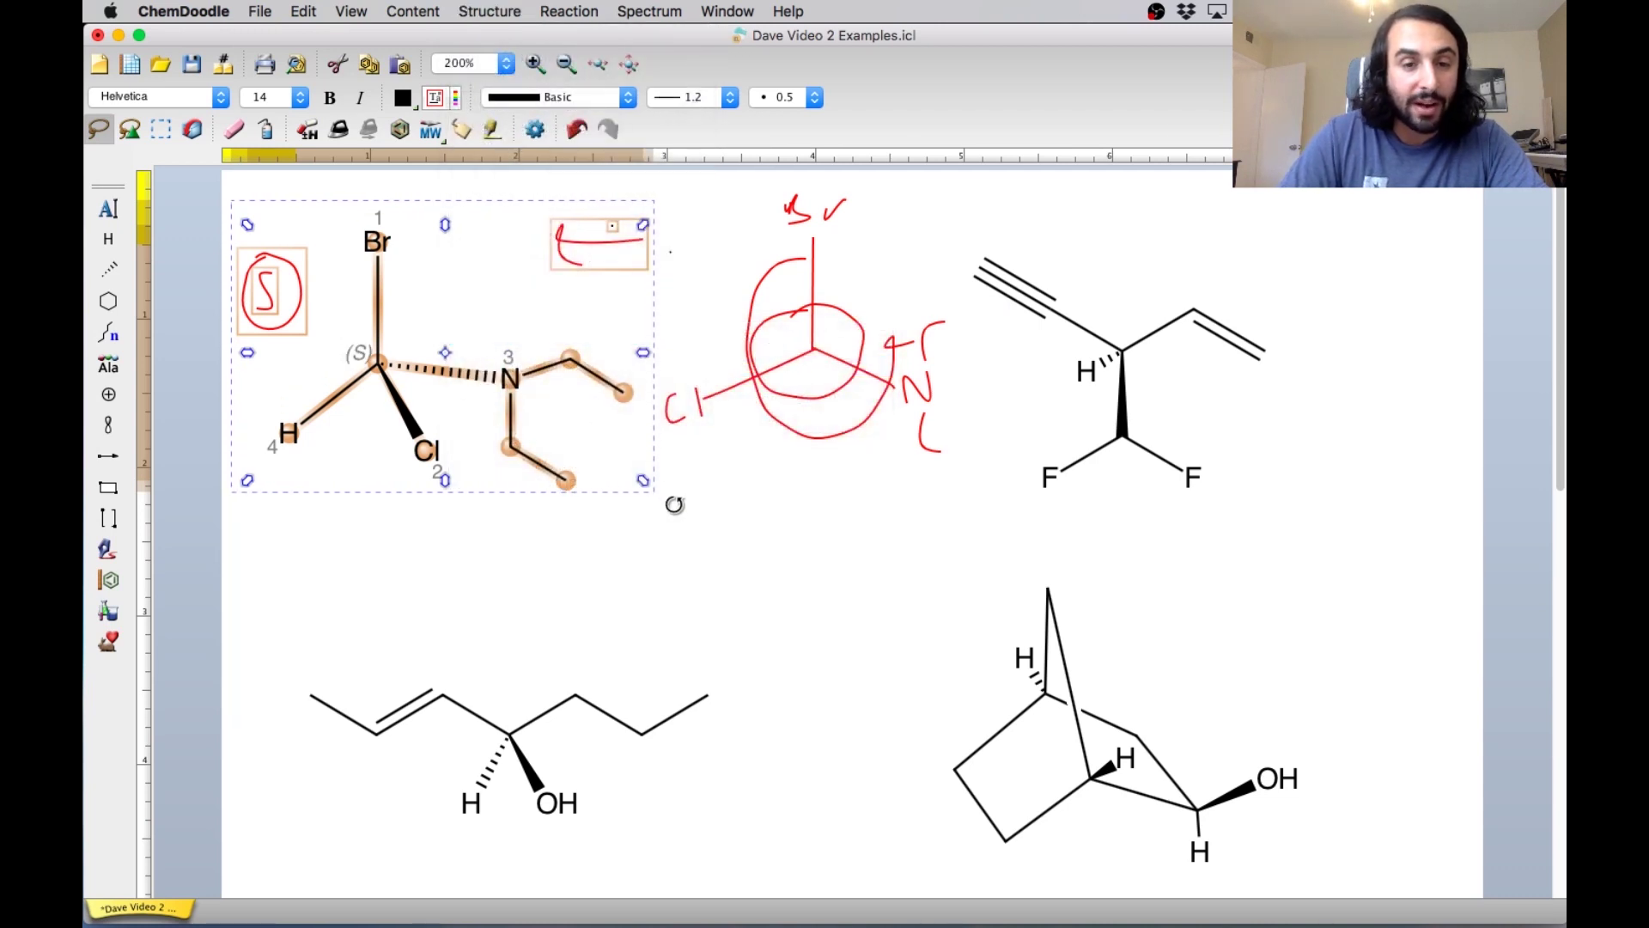
pyautogui.click(701, 500)
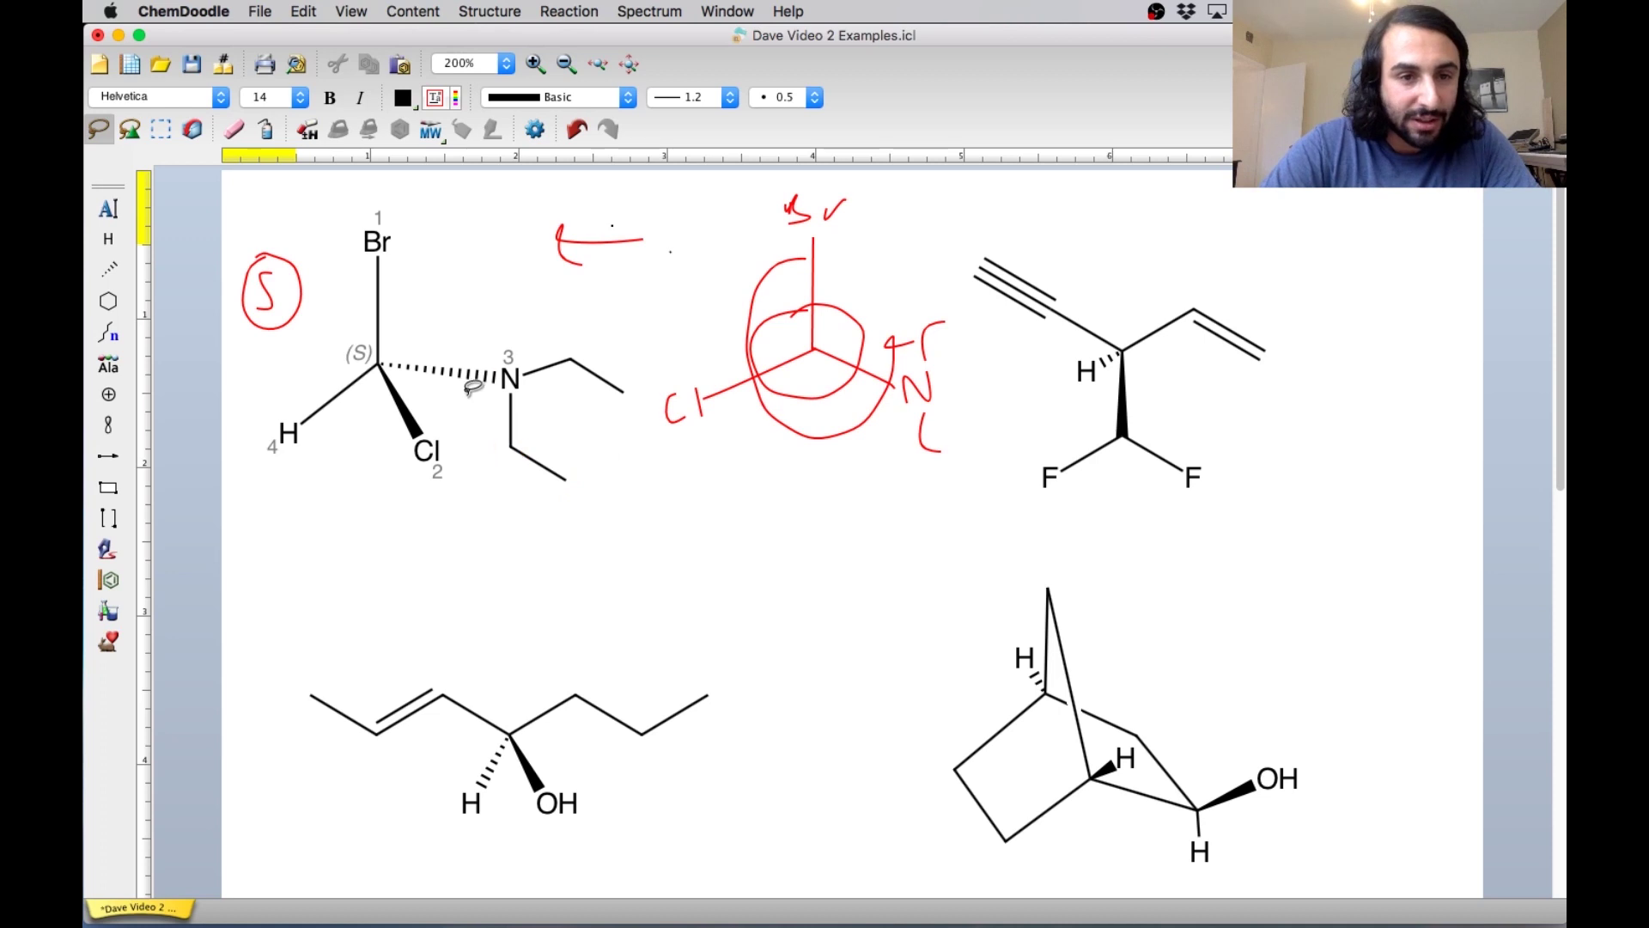
# Force the stereocenter carbon to R, then undo it.
pyautogui.rightClick(378, 363)
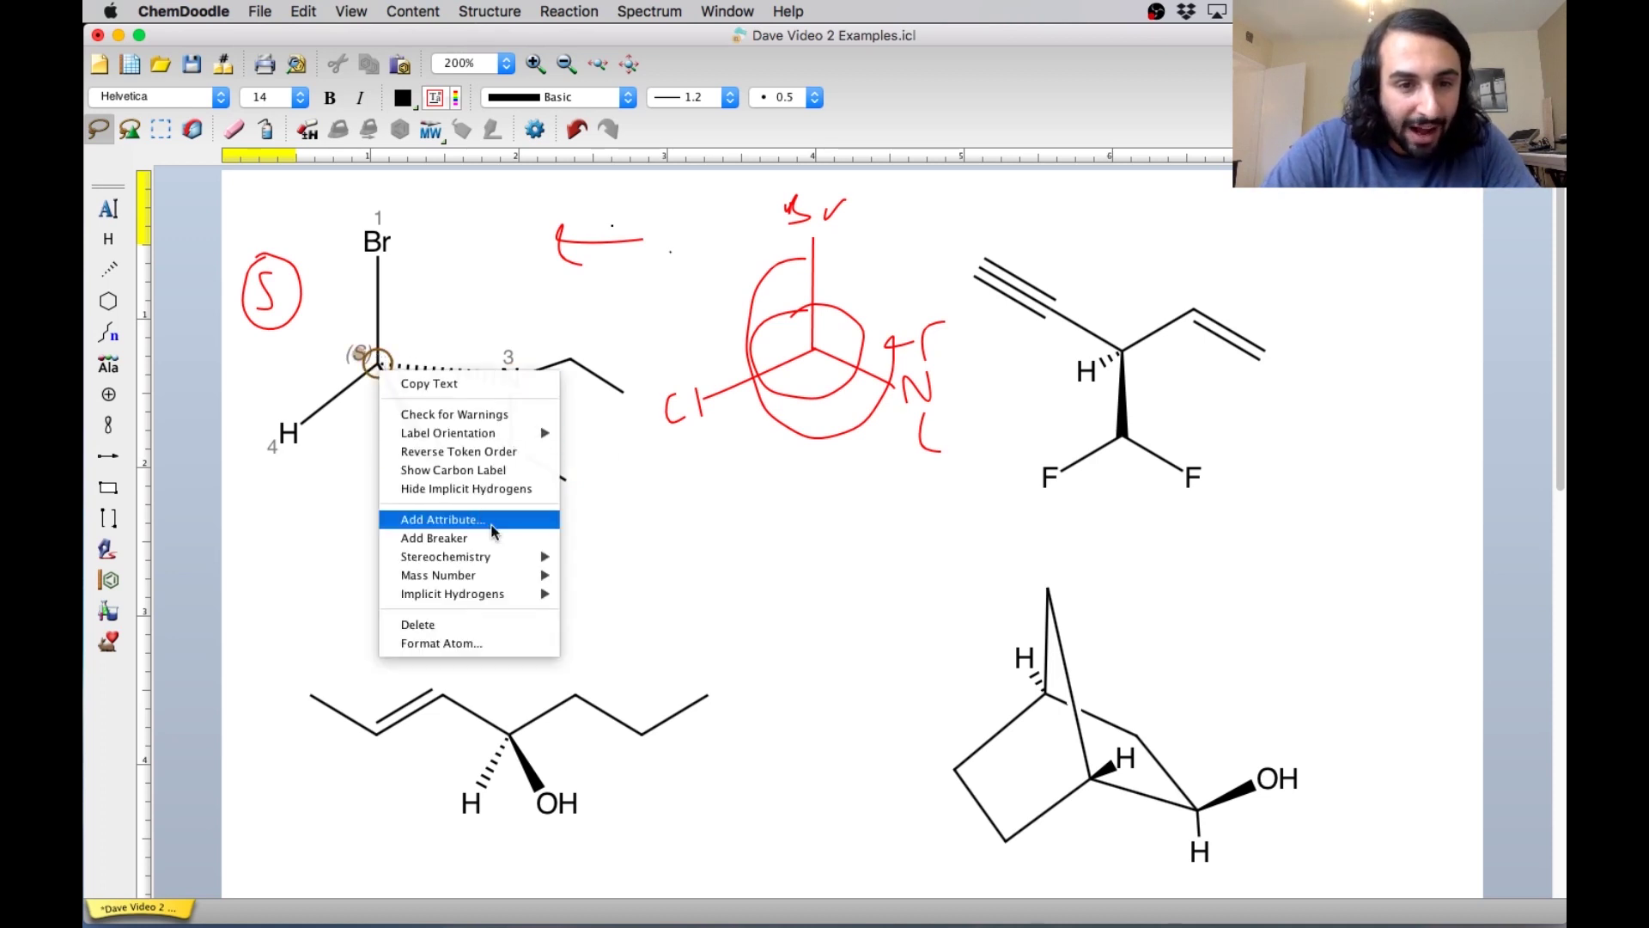
pyautogui.moveTo(509, 555)
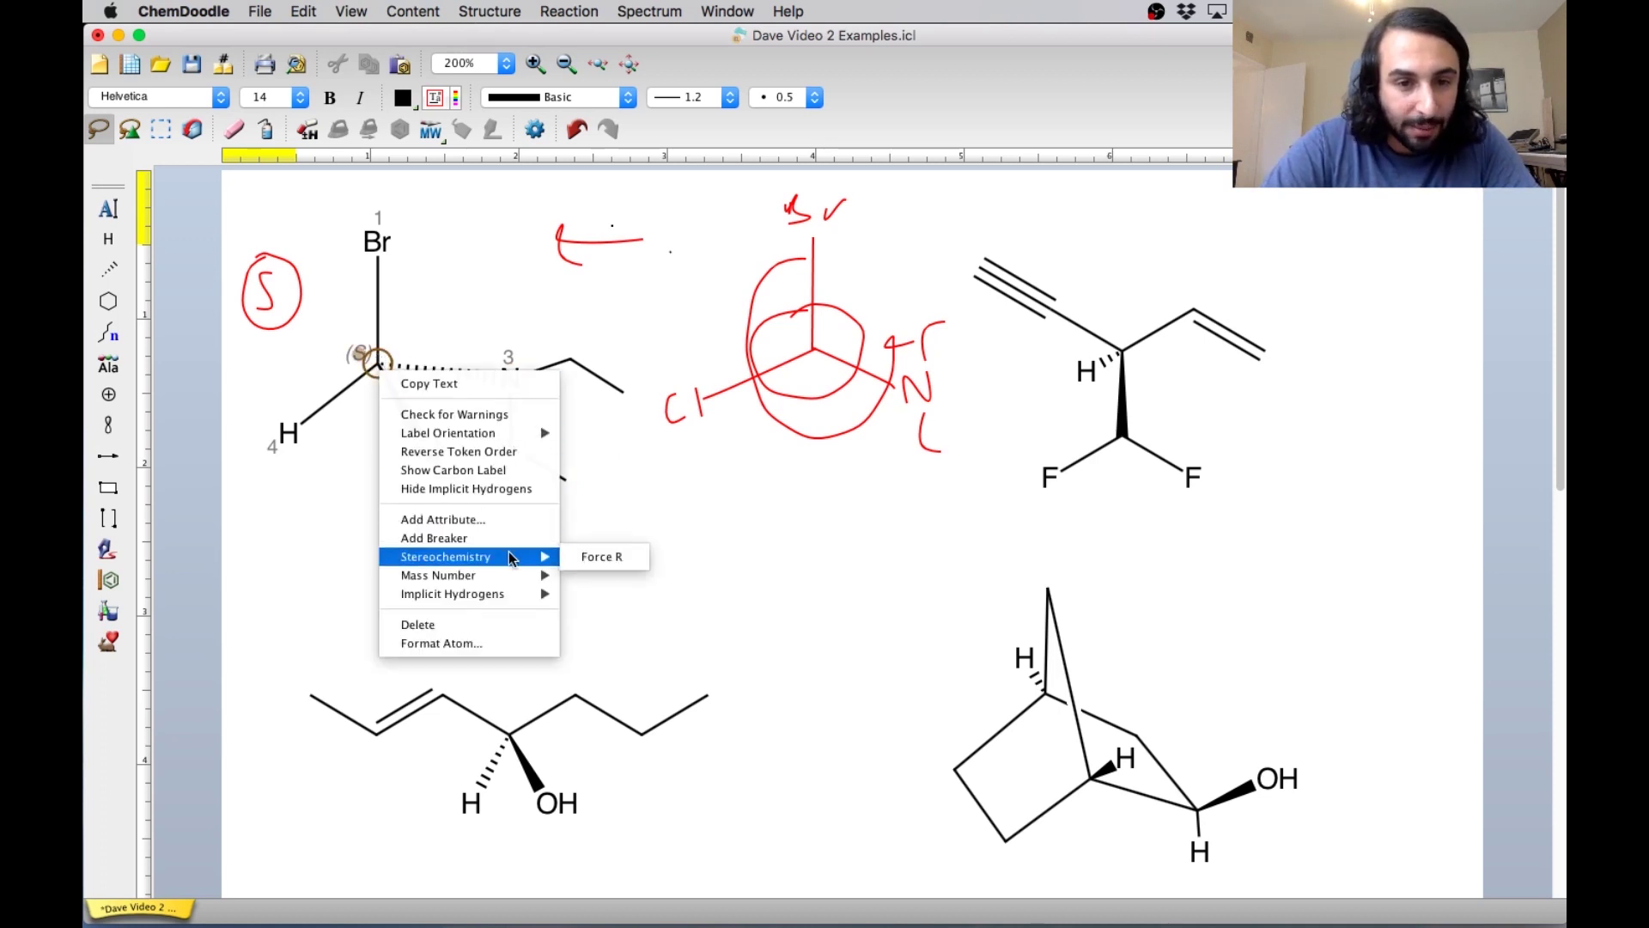
pyautogui.click(586, 555)
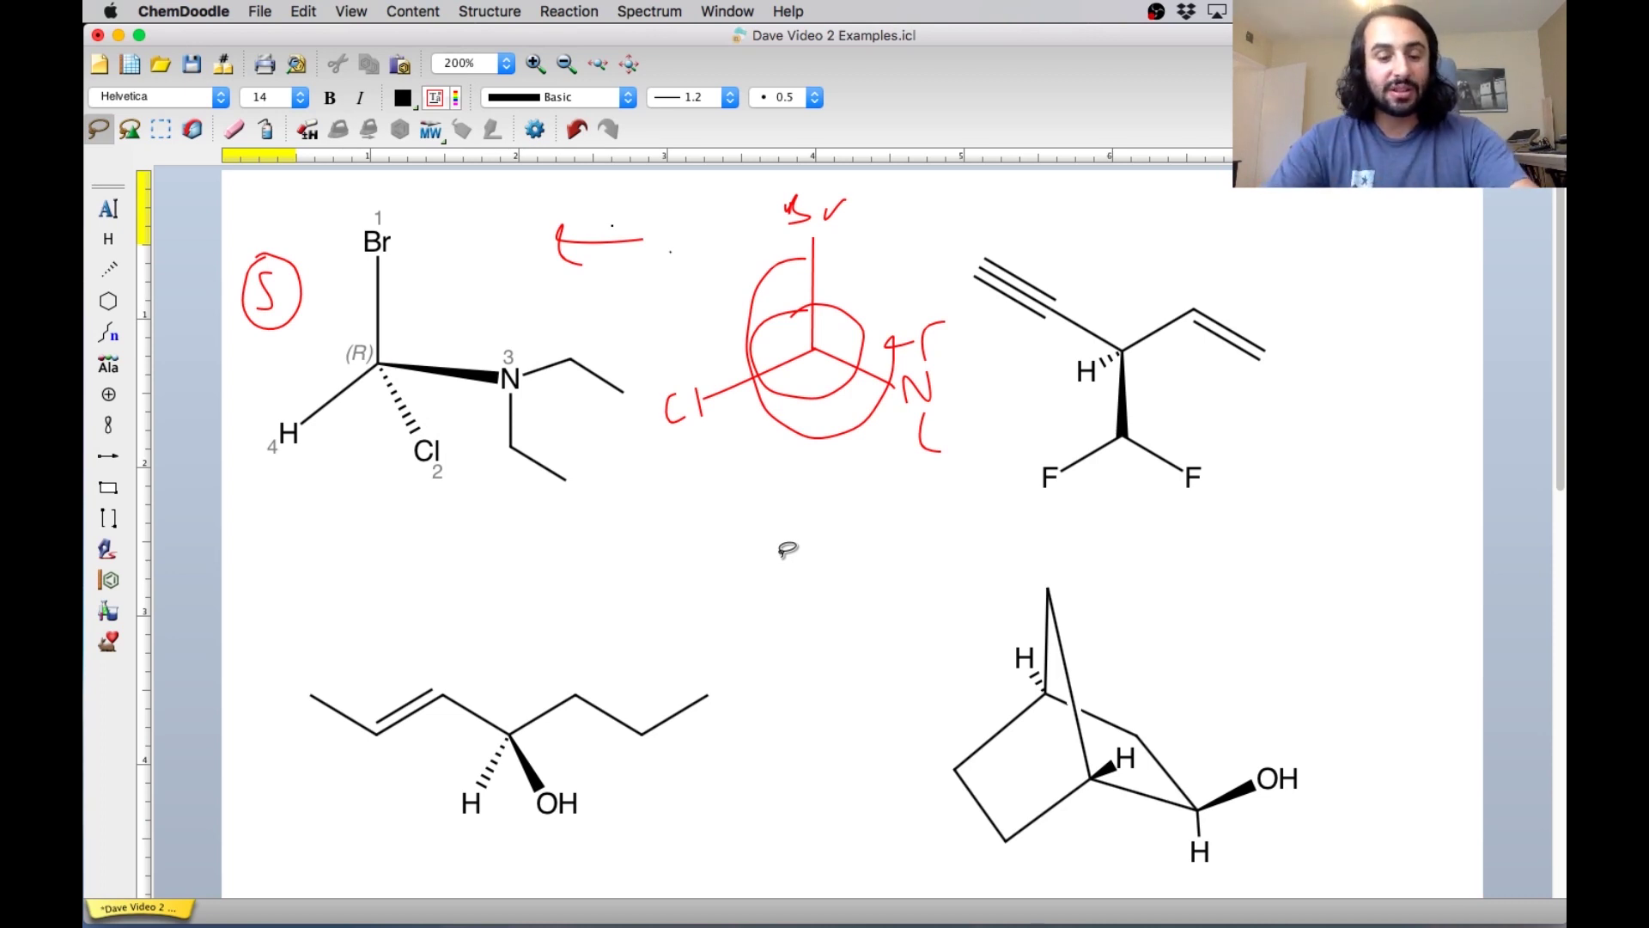
pyautogui.press('super+z')
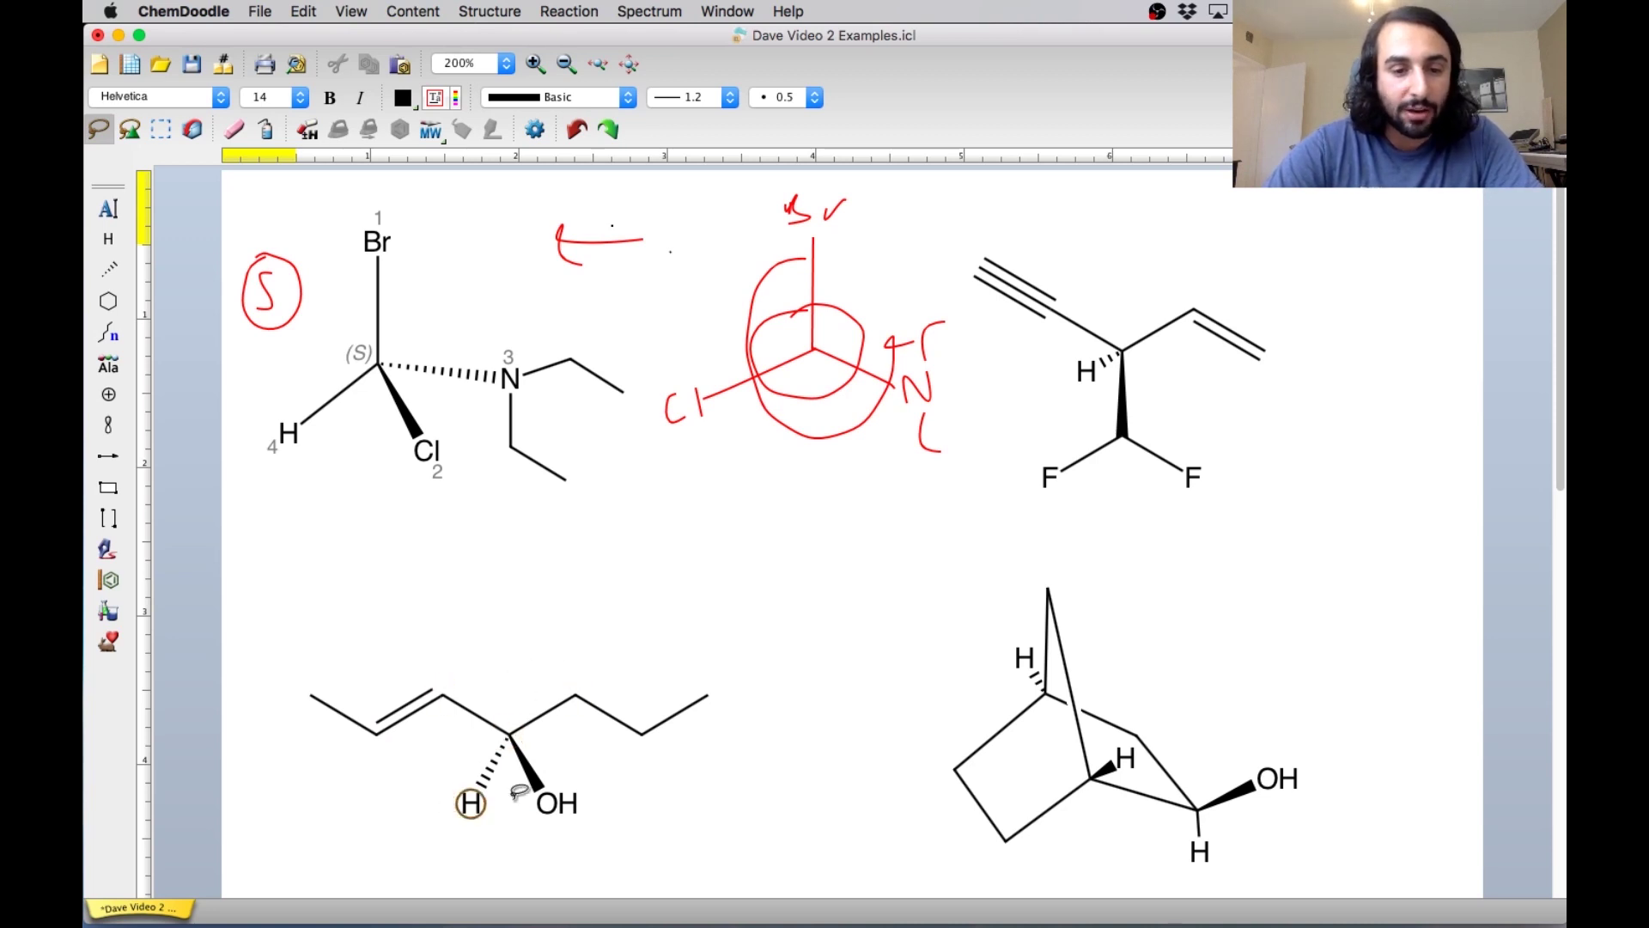
# Open Add Attribute for the second structure's OH oxygen.
pyautogui.rightClick(546, 803)
pyautogui.click(653, 774)
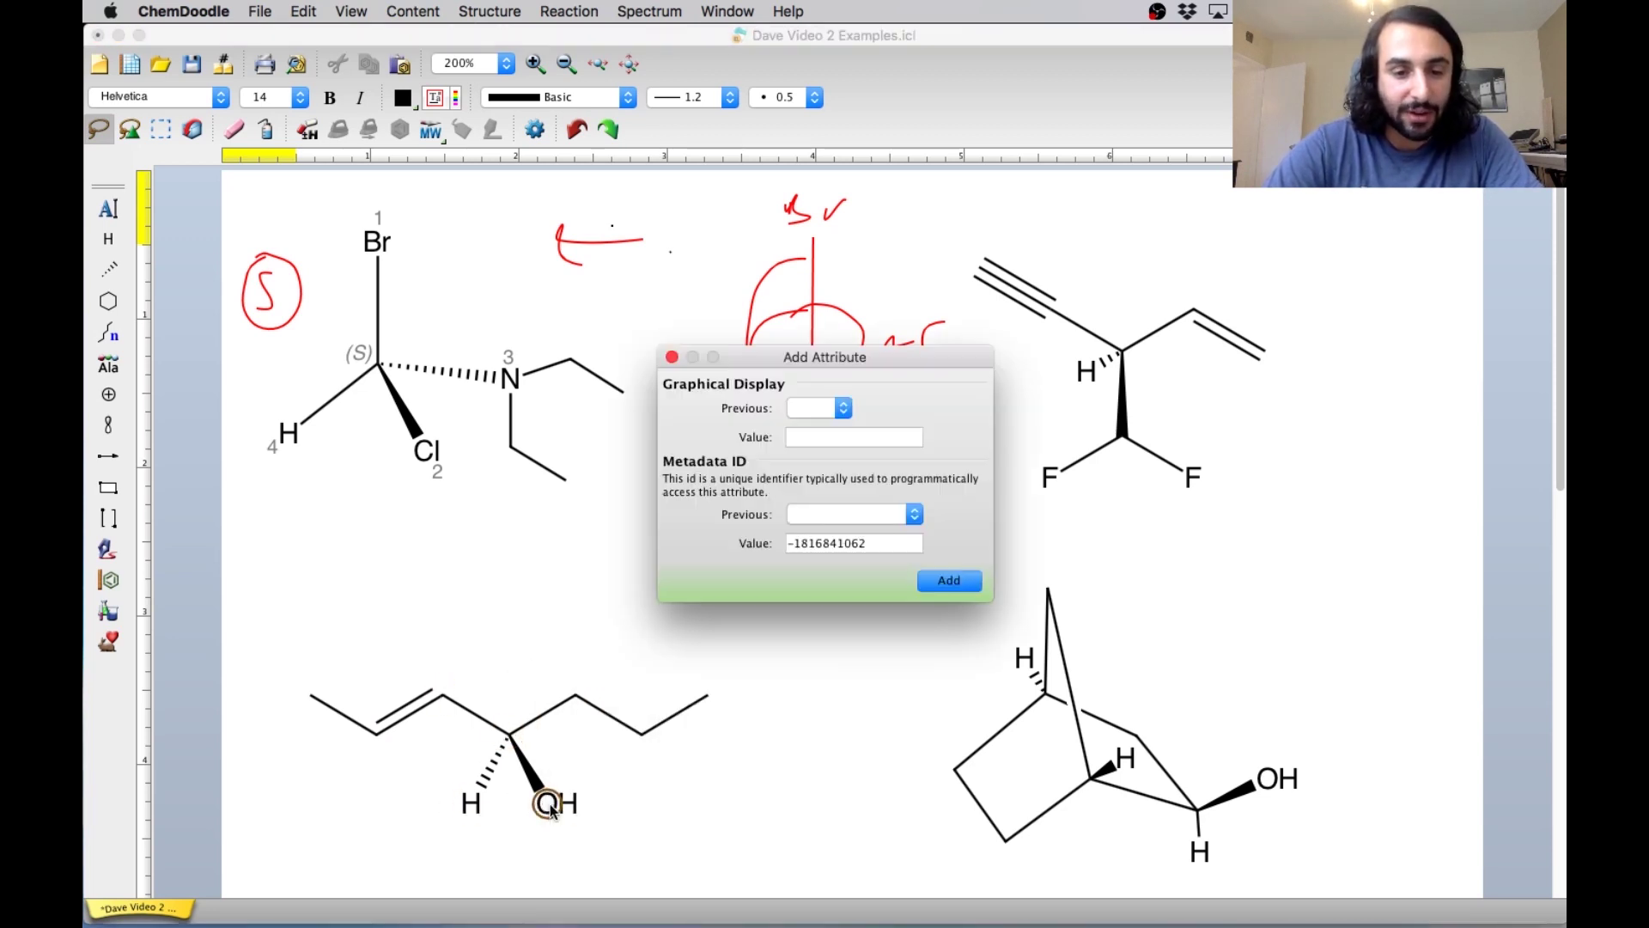
# Dismiss the empty label dialog and give the OH oxygen priority label 1.
pyautogui.click(672, 356)
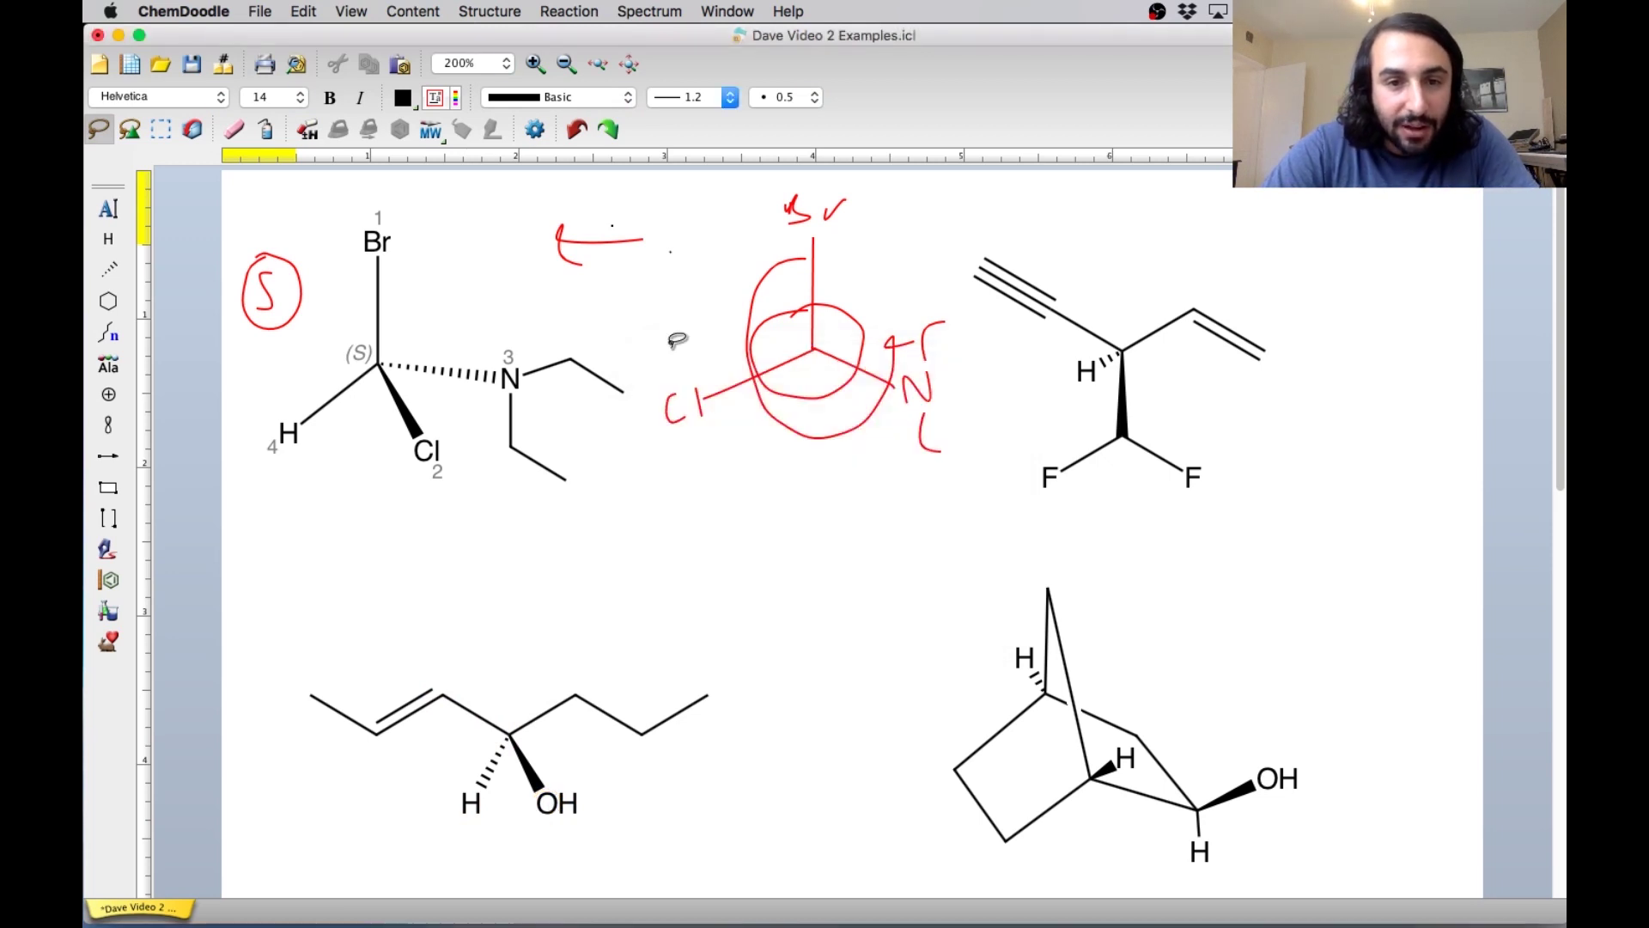
pyautogui.rightClick(542, 810)
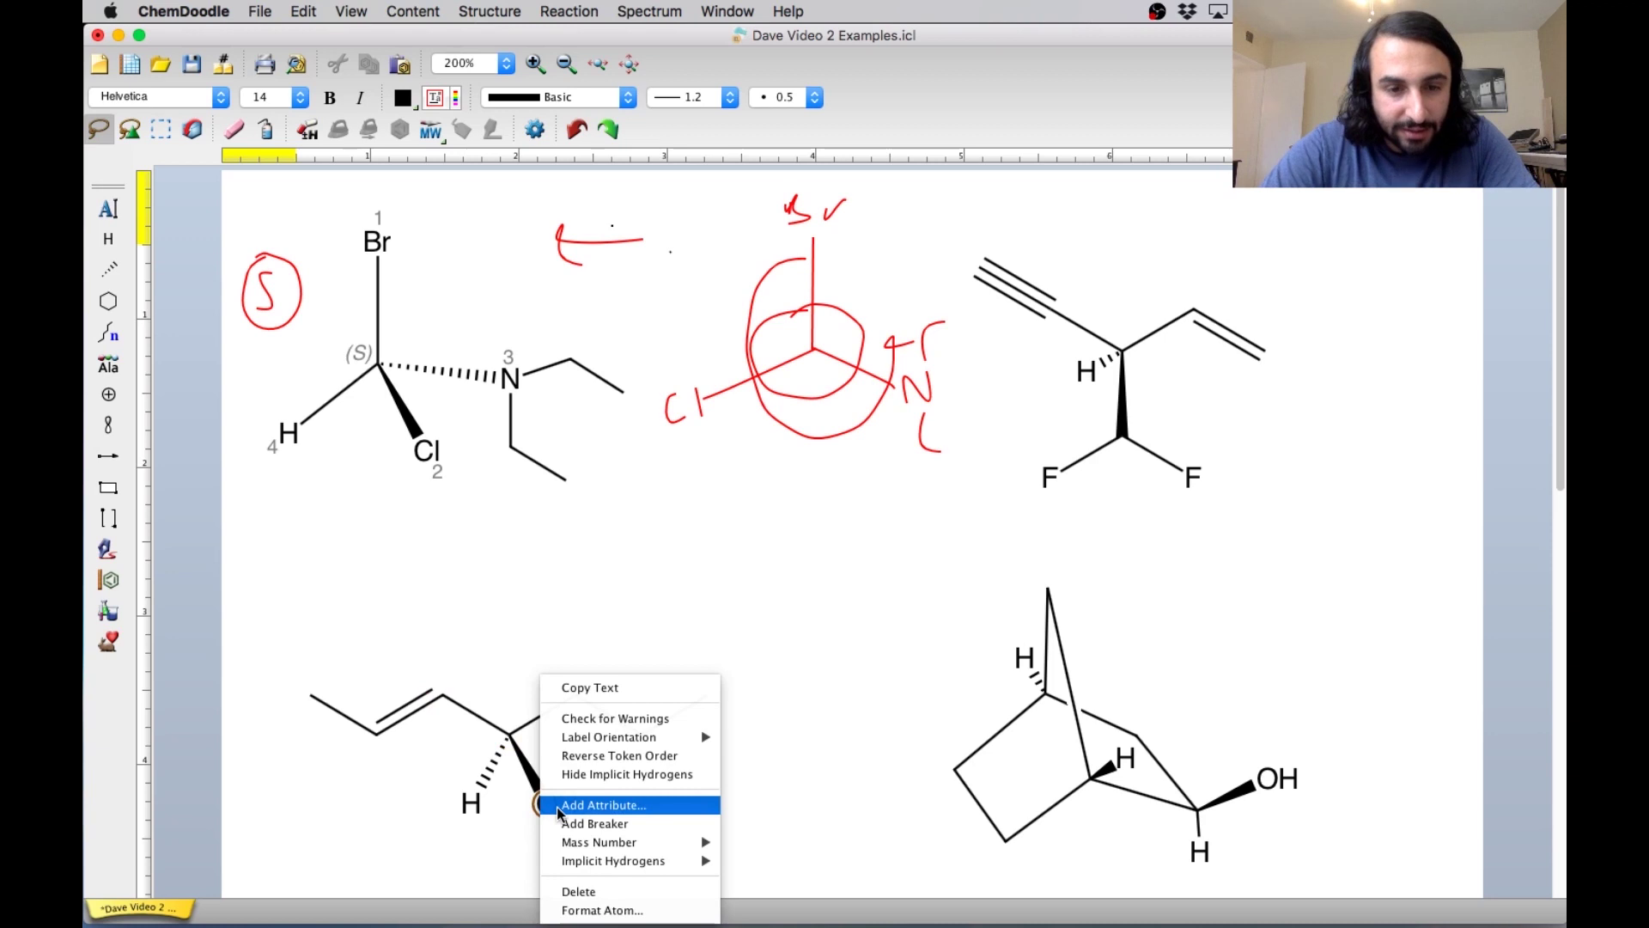
pyautogui.click(554, 805)
pyautogui.write('1')
pyautogui.press('Return')
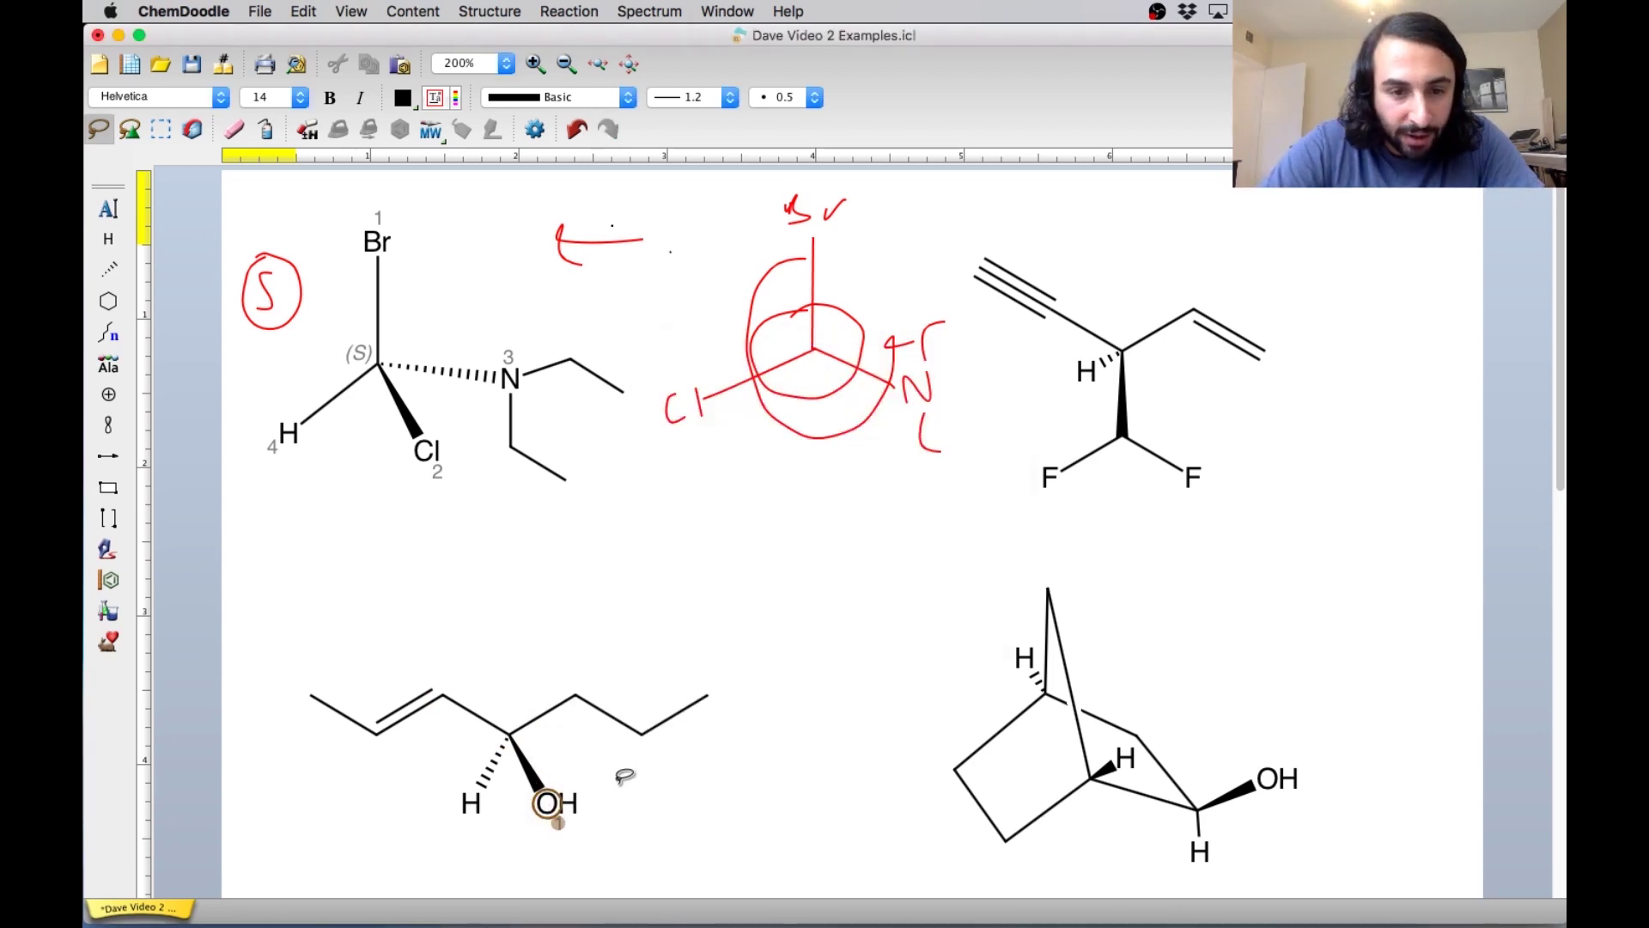
# Give the hydrogen priority label 4.
pyautogui.rightClick(469, 803)
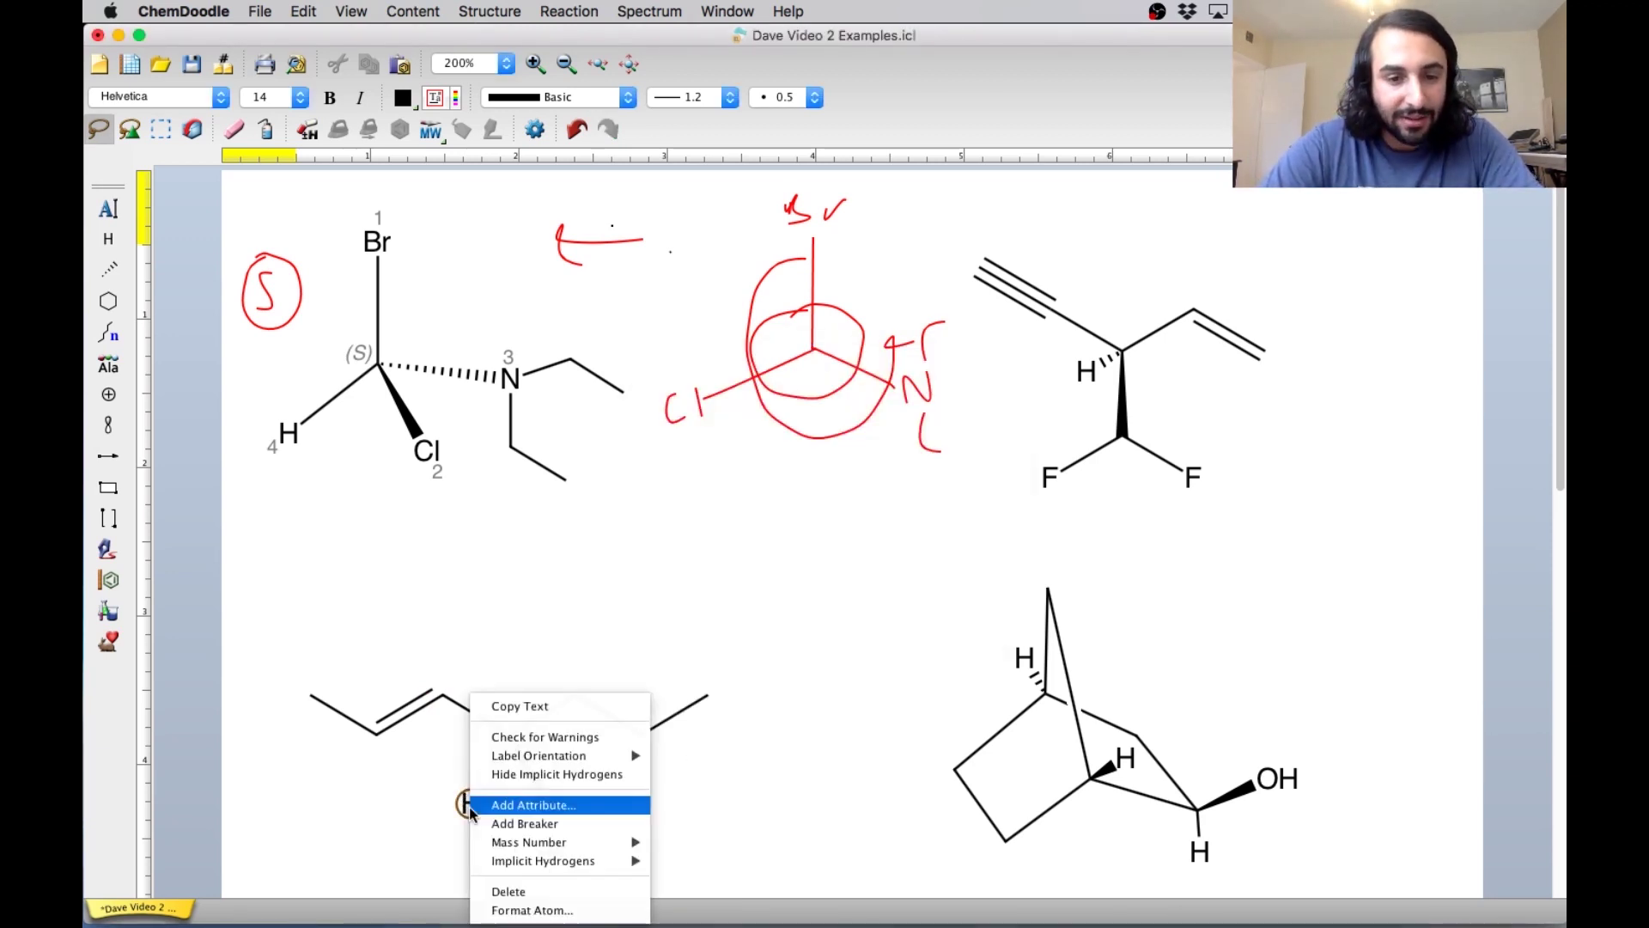
pyautogui.click(484, 811)
pyautogui.write('4')
pyautogui.press('Return')
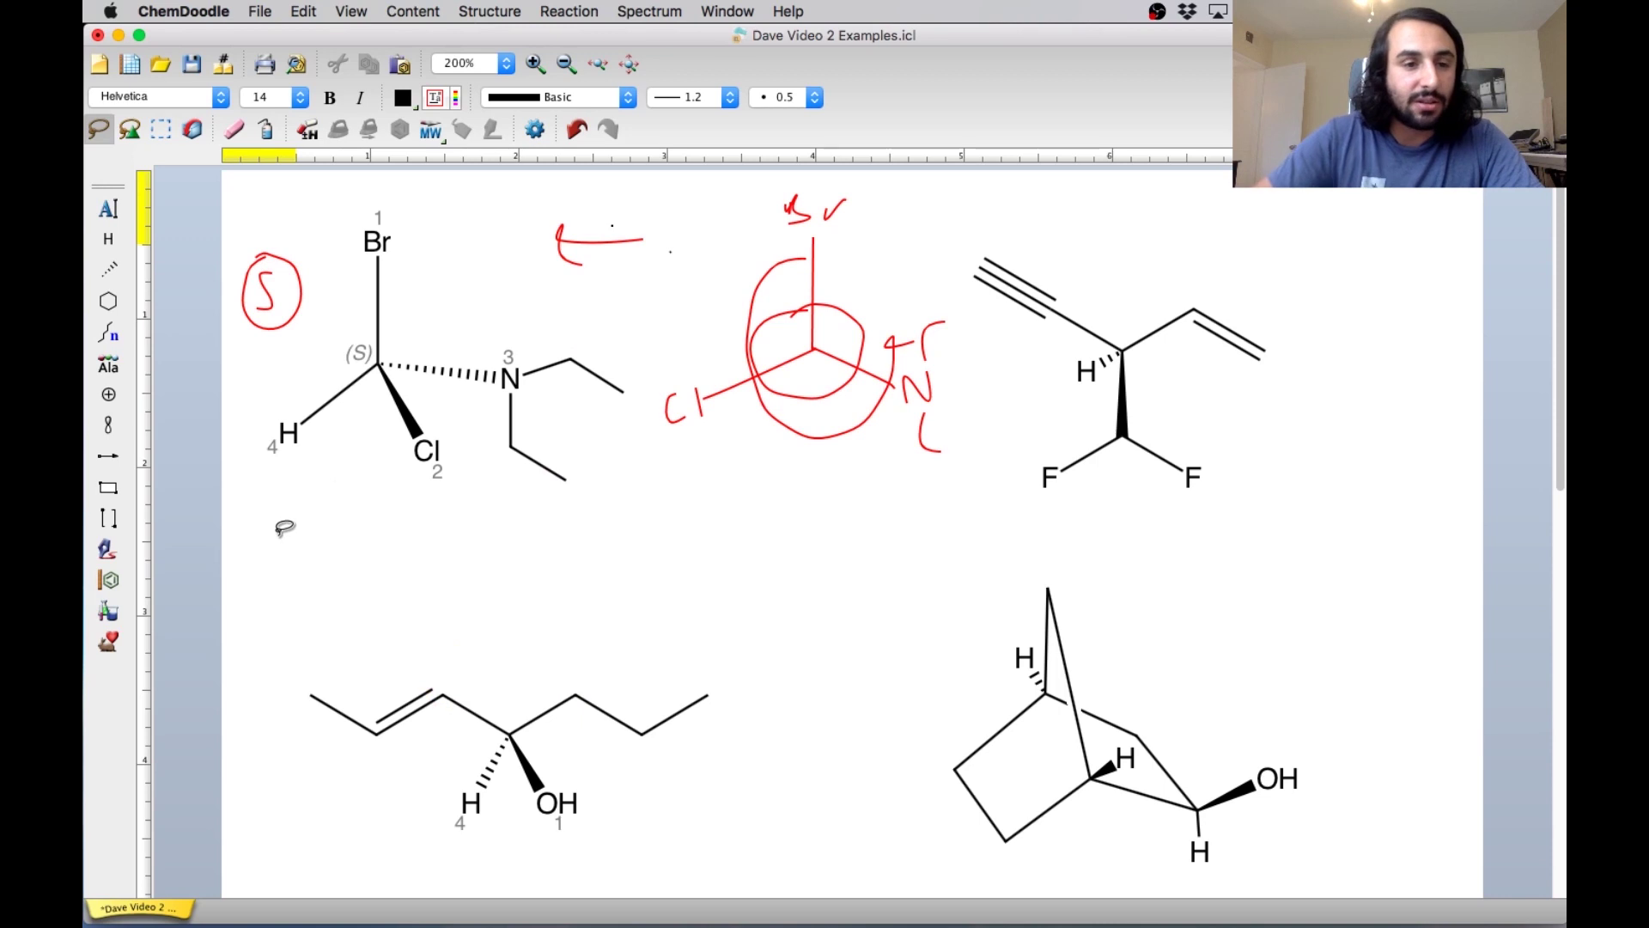
# Handwrite a red 'C, C, H' above the alkene branch with the freehand pen.
pyautogui.moveTo(107, 548); pyautogui.dragTo(176, 547)
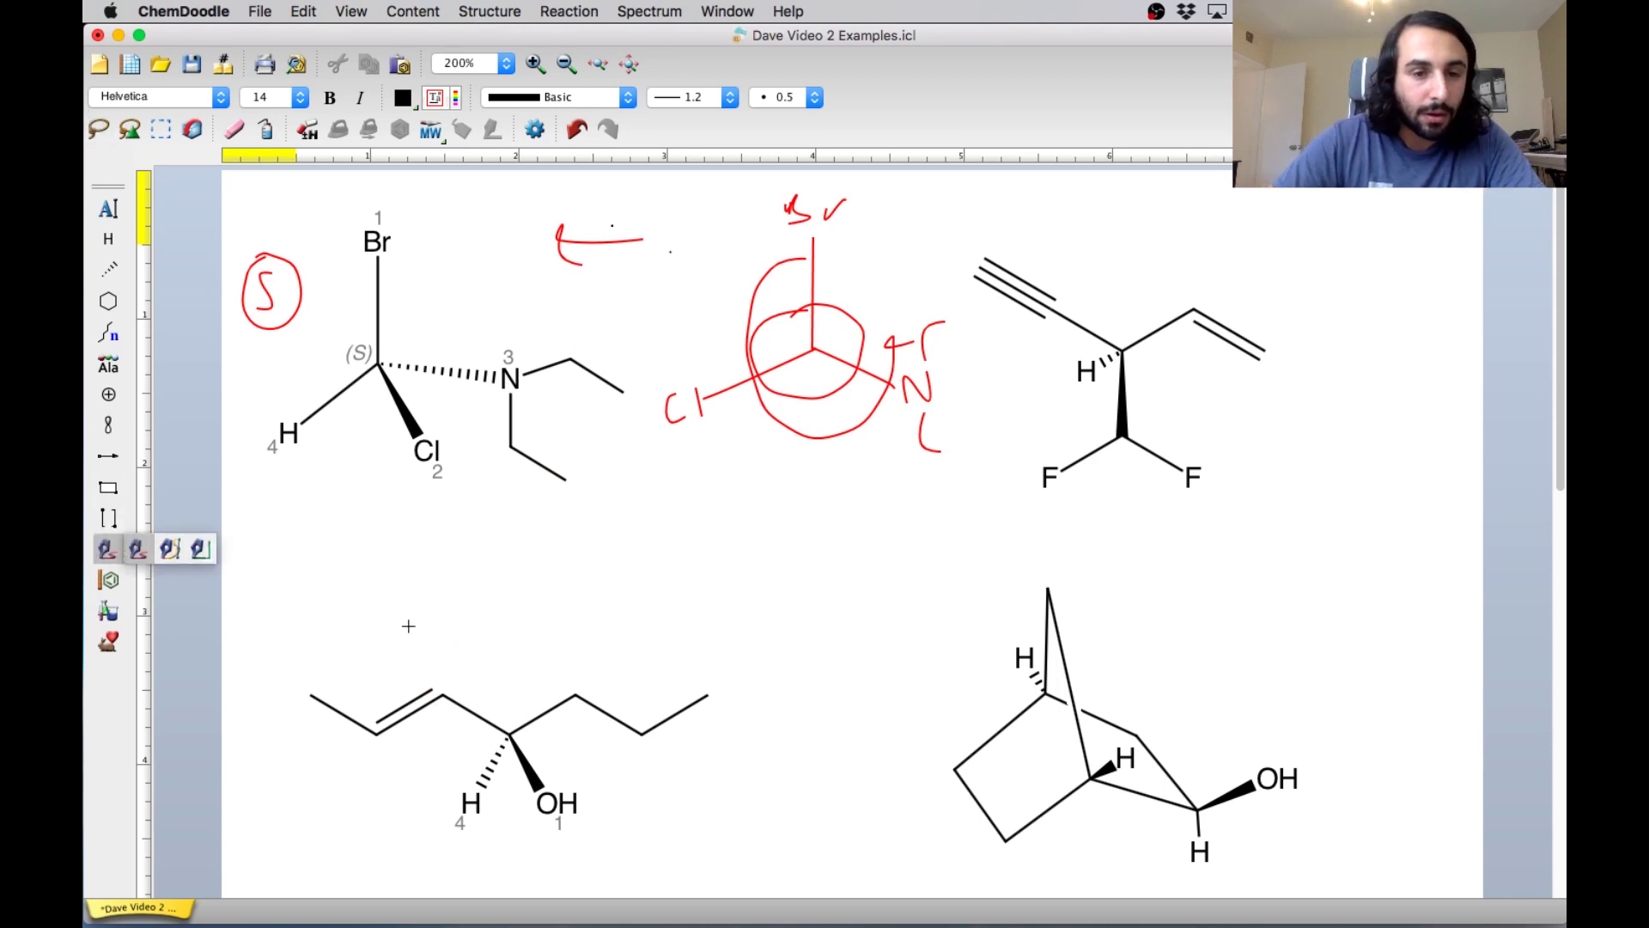
pyautogui.moveTo(416, 600)
pyautogui.mouseDown()
pyautogui.moveTo(409, 636)
pyautogui.moveTo(443, 642)
pyautogui.mouseUp()
pyautogui.moveTo(460, 585)
pyautogui.mouseDown()
pyautogui.moveTo(480, 608)
pyautogui.moveTo(537, 604)
pyautogui.mouseUp()
pyautogui.moveTo(528, 587); pyautogui.dragTo(497, 628)
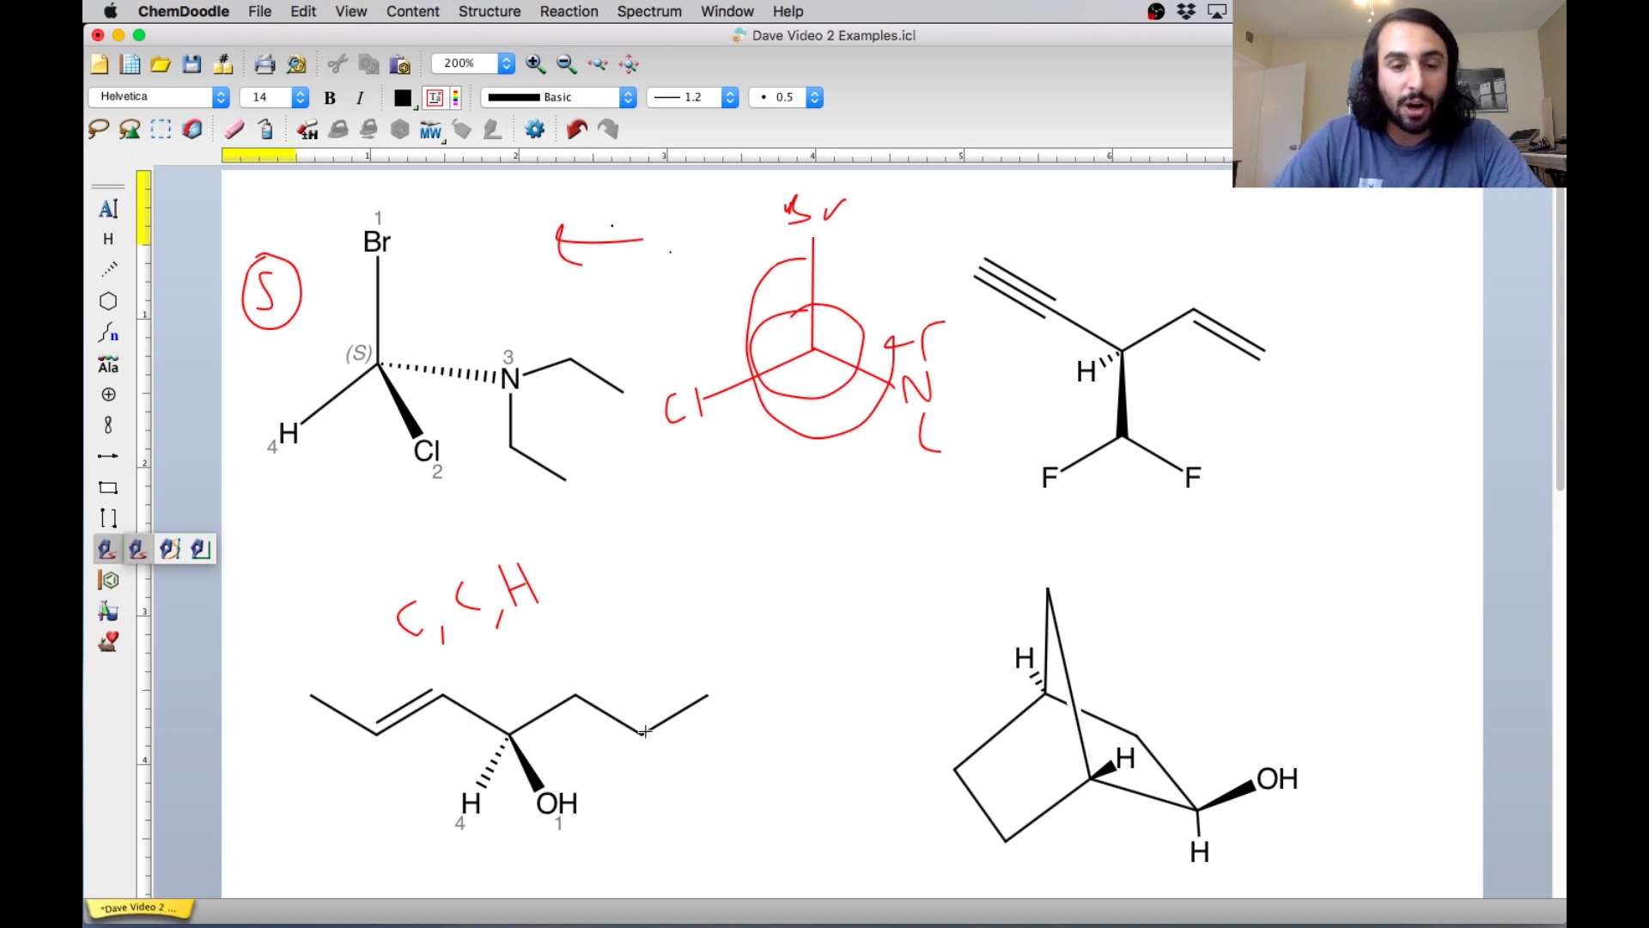
# Write the red 'C, H, H' note above the other branch, then deselect.
pyautogui.moveTo(596, 636)
pyautogui.mouseDown()
pyautogui.moveTo(600, 667)
pyautogui.moveTo(678, 638)
pyautogui.mouseUp()
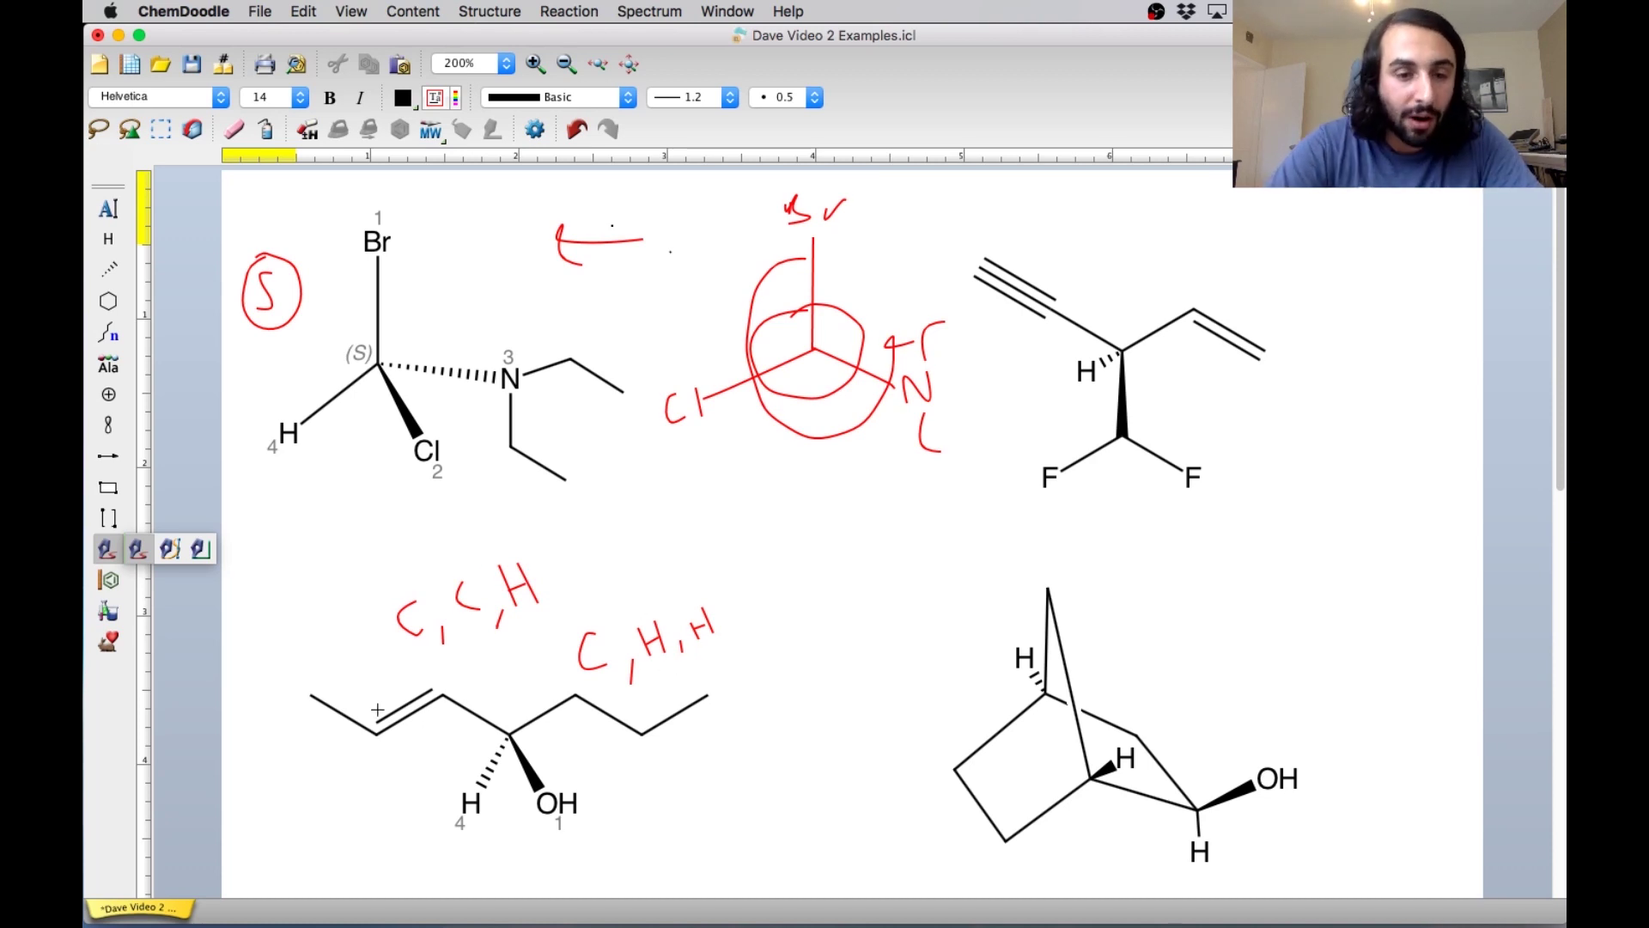
pyautogui.rightClick(442, 694)
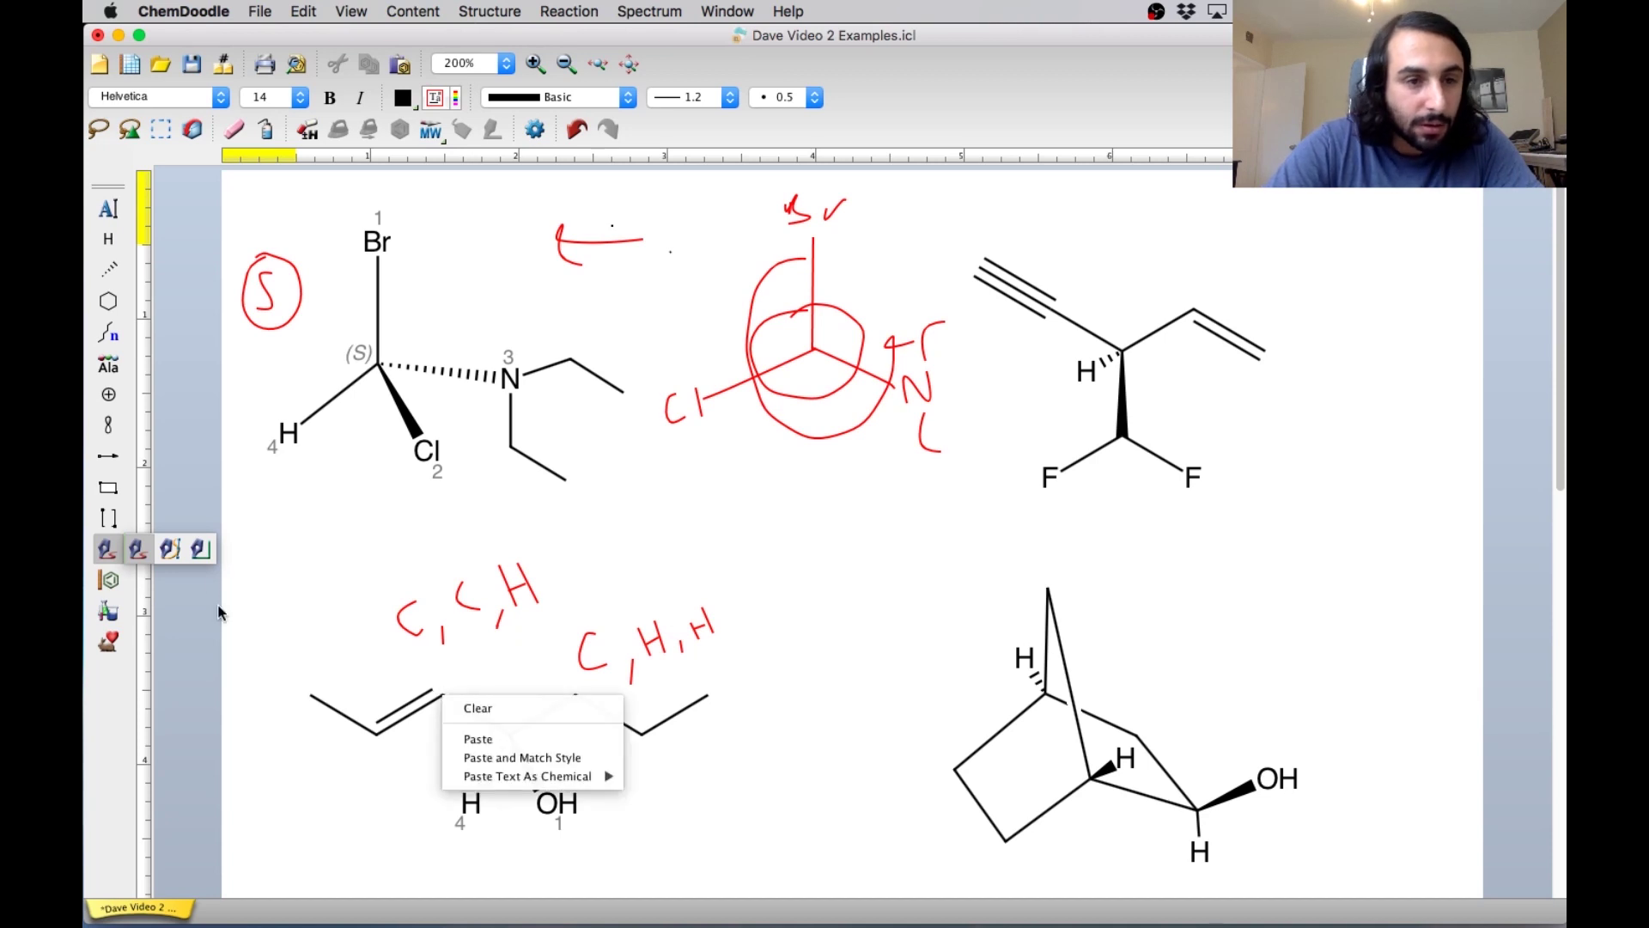
pyautogui.click(98, 129)
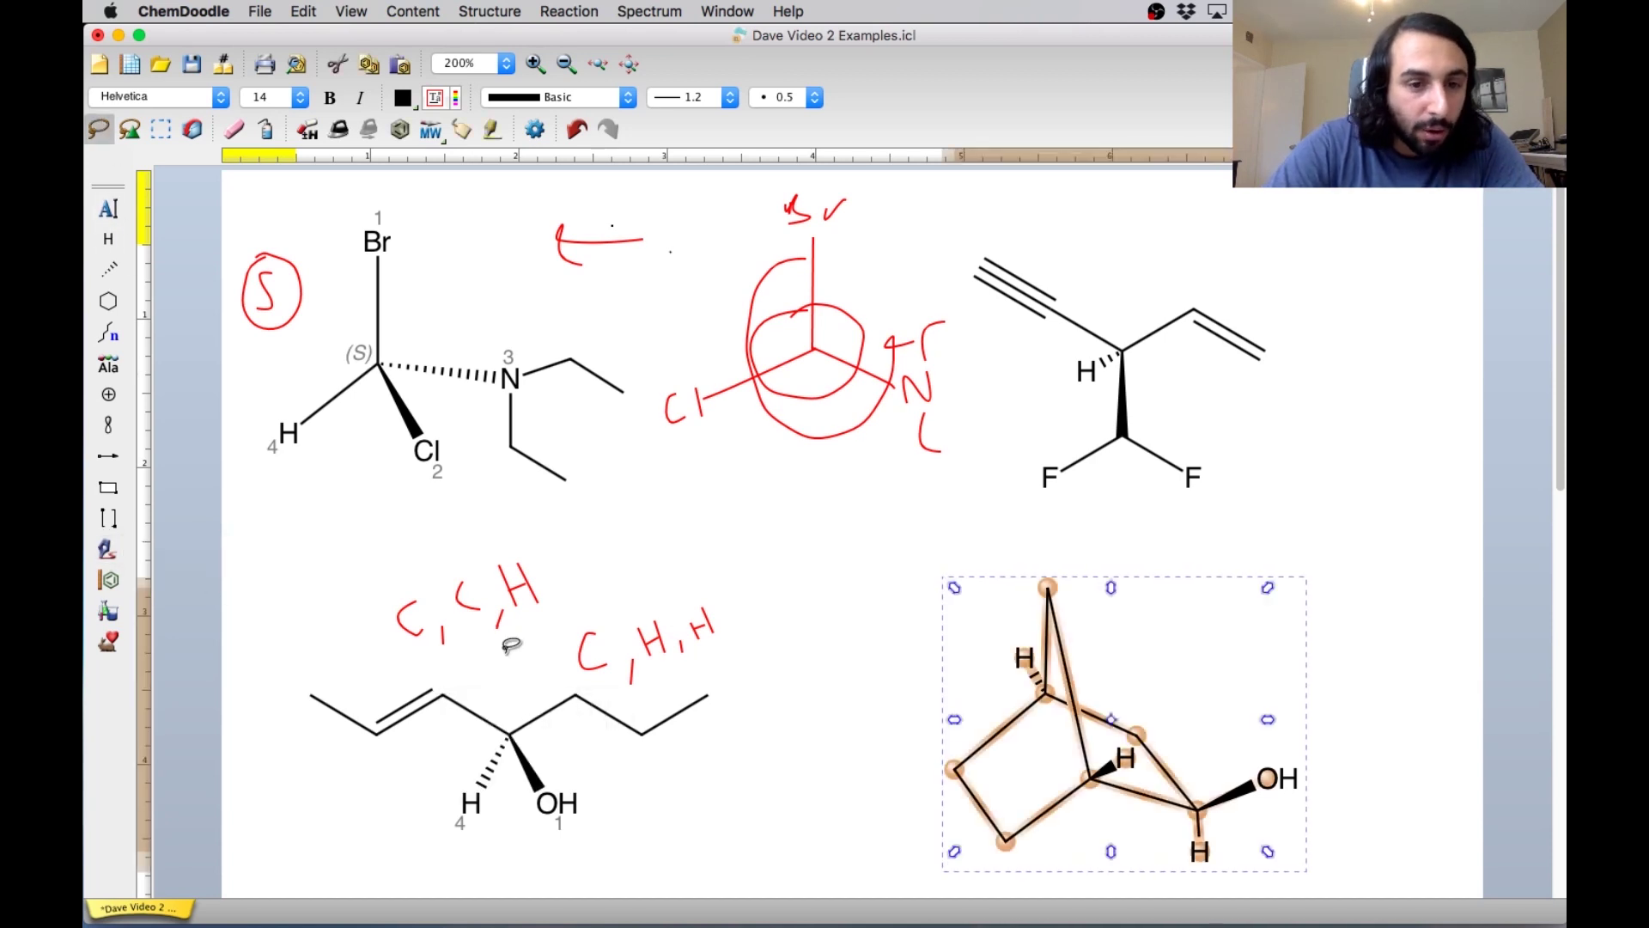
pyautogui.click(443, 694)
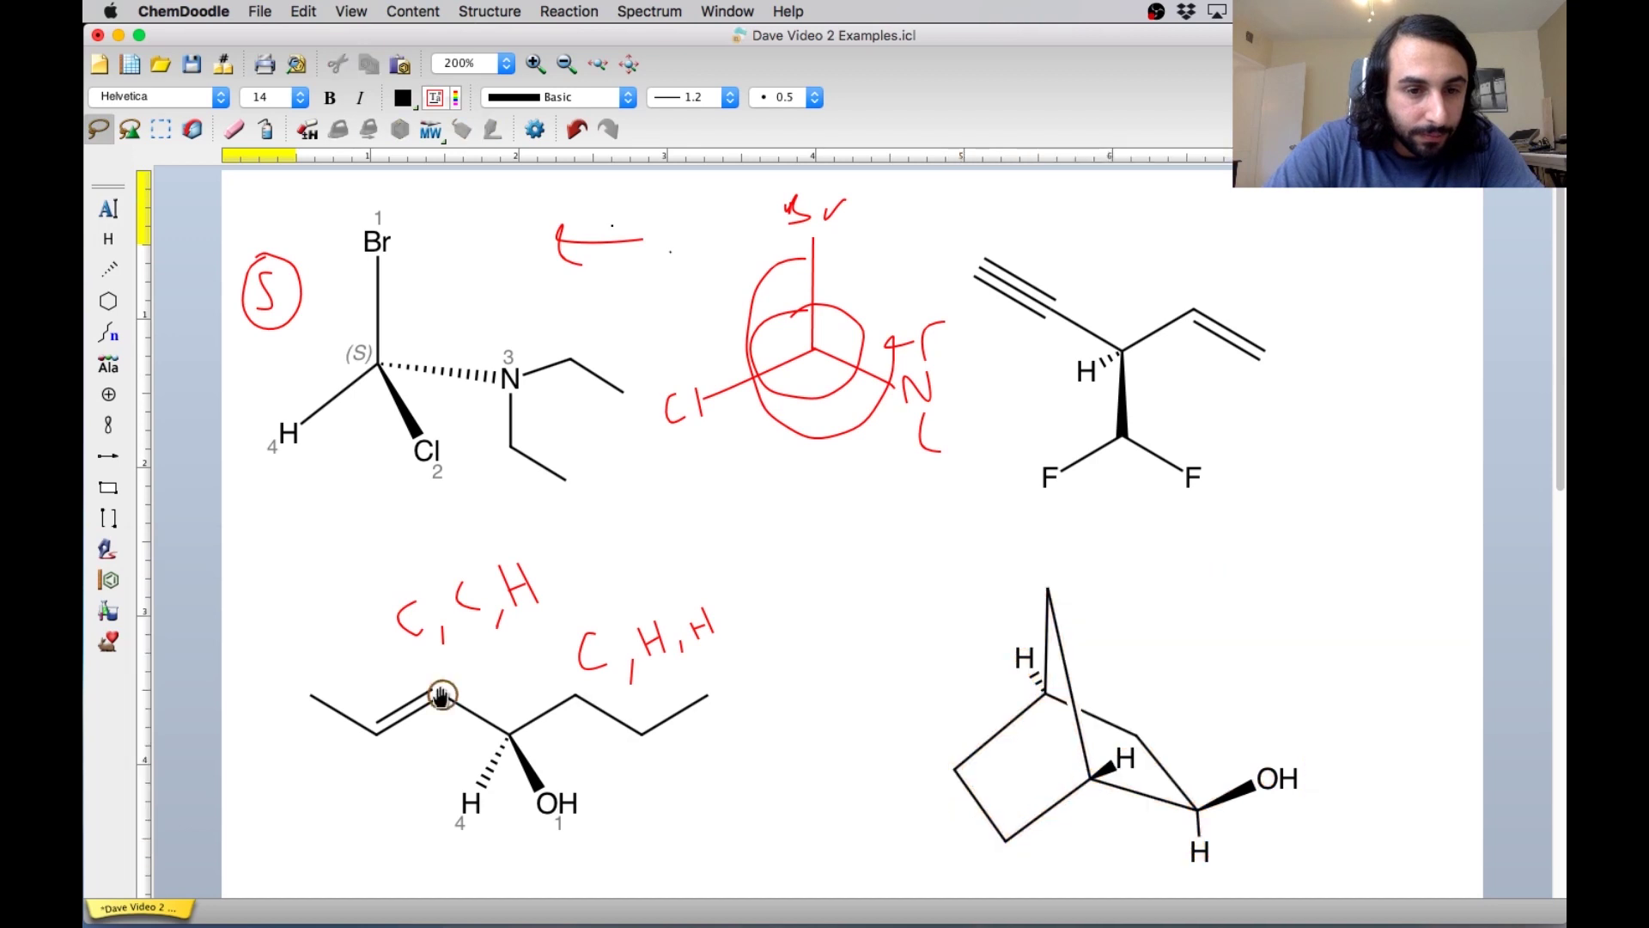
# Give the alkene-side carbon priority label 2.
pyautogui.rightClick(441, 694)
pyautogui.click(531, 802)
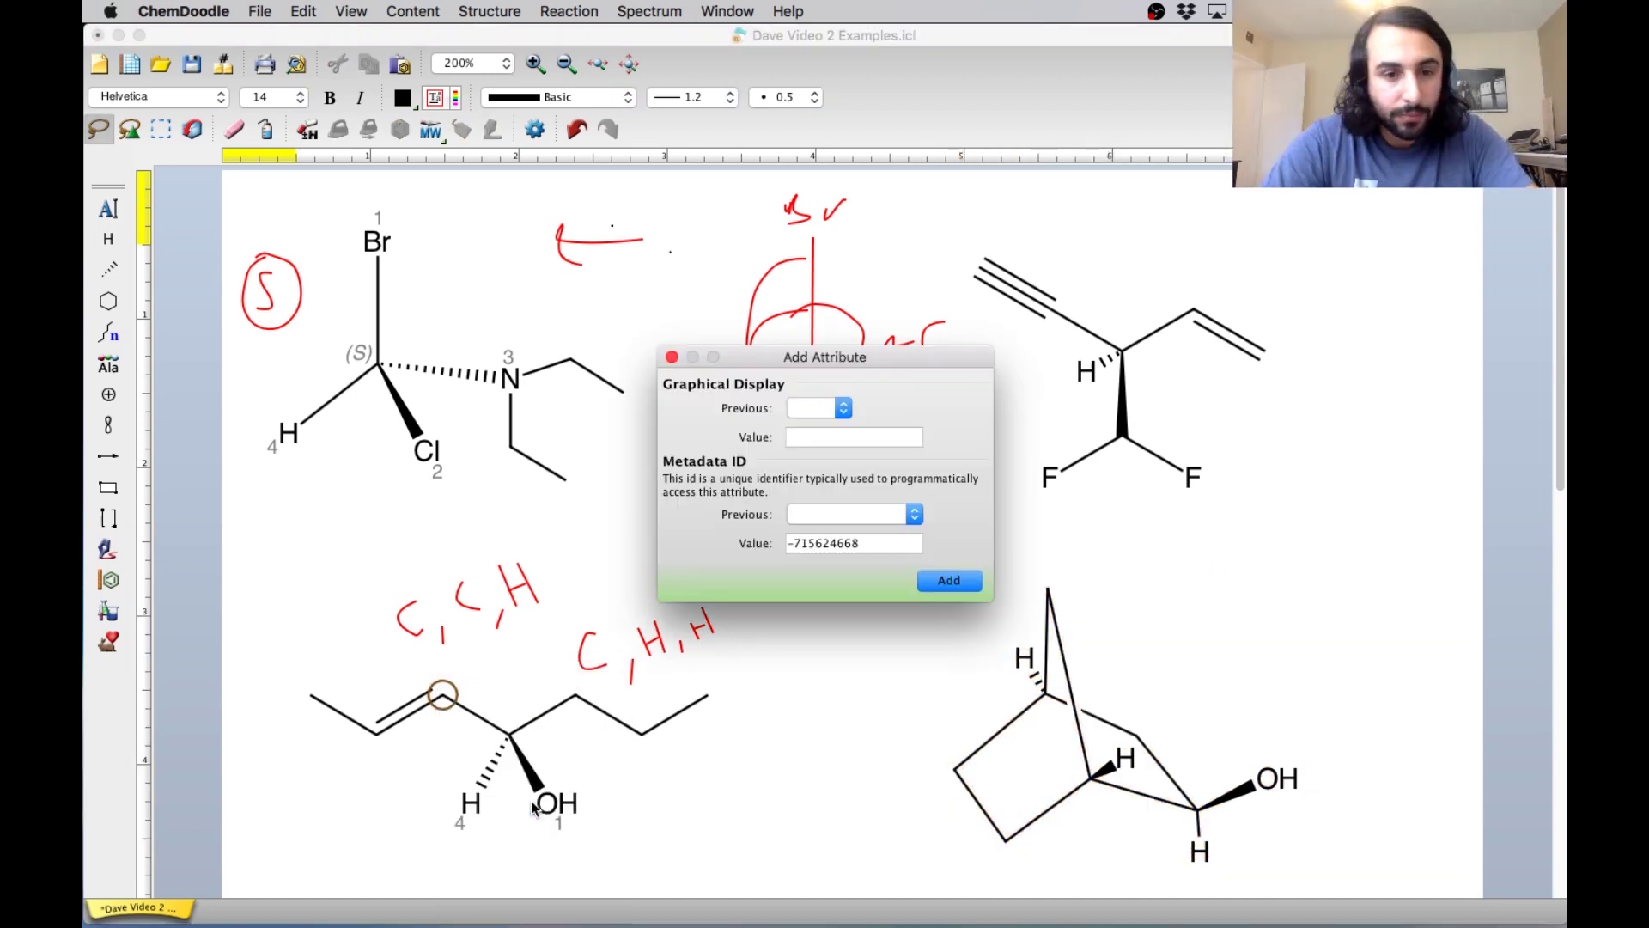
pyautogui.write('2')
pyautogui.press('Return')
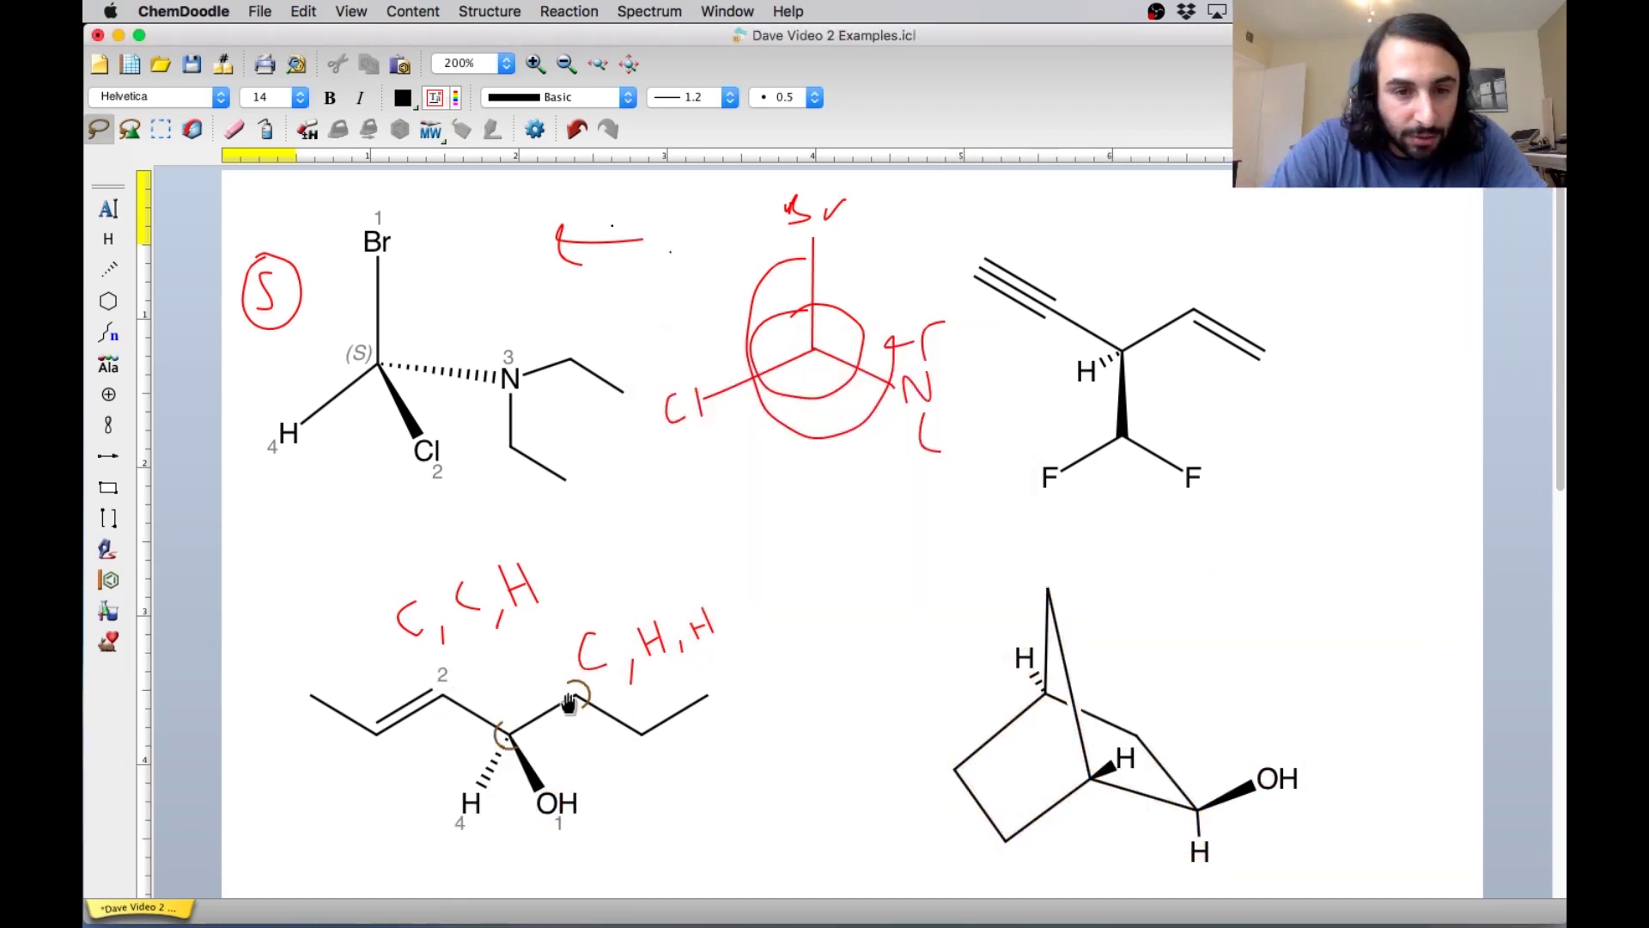
# Give the propyl-side carbon priority label 3.
pyautogui.rightClick(572, 699)
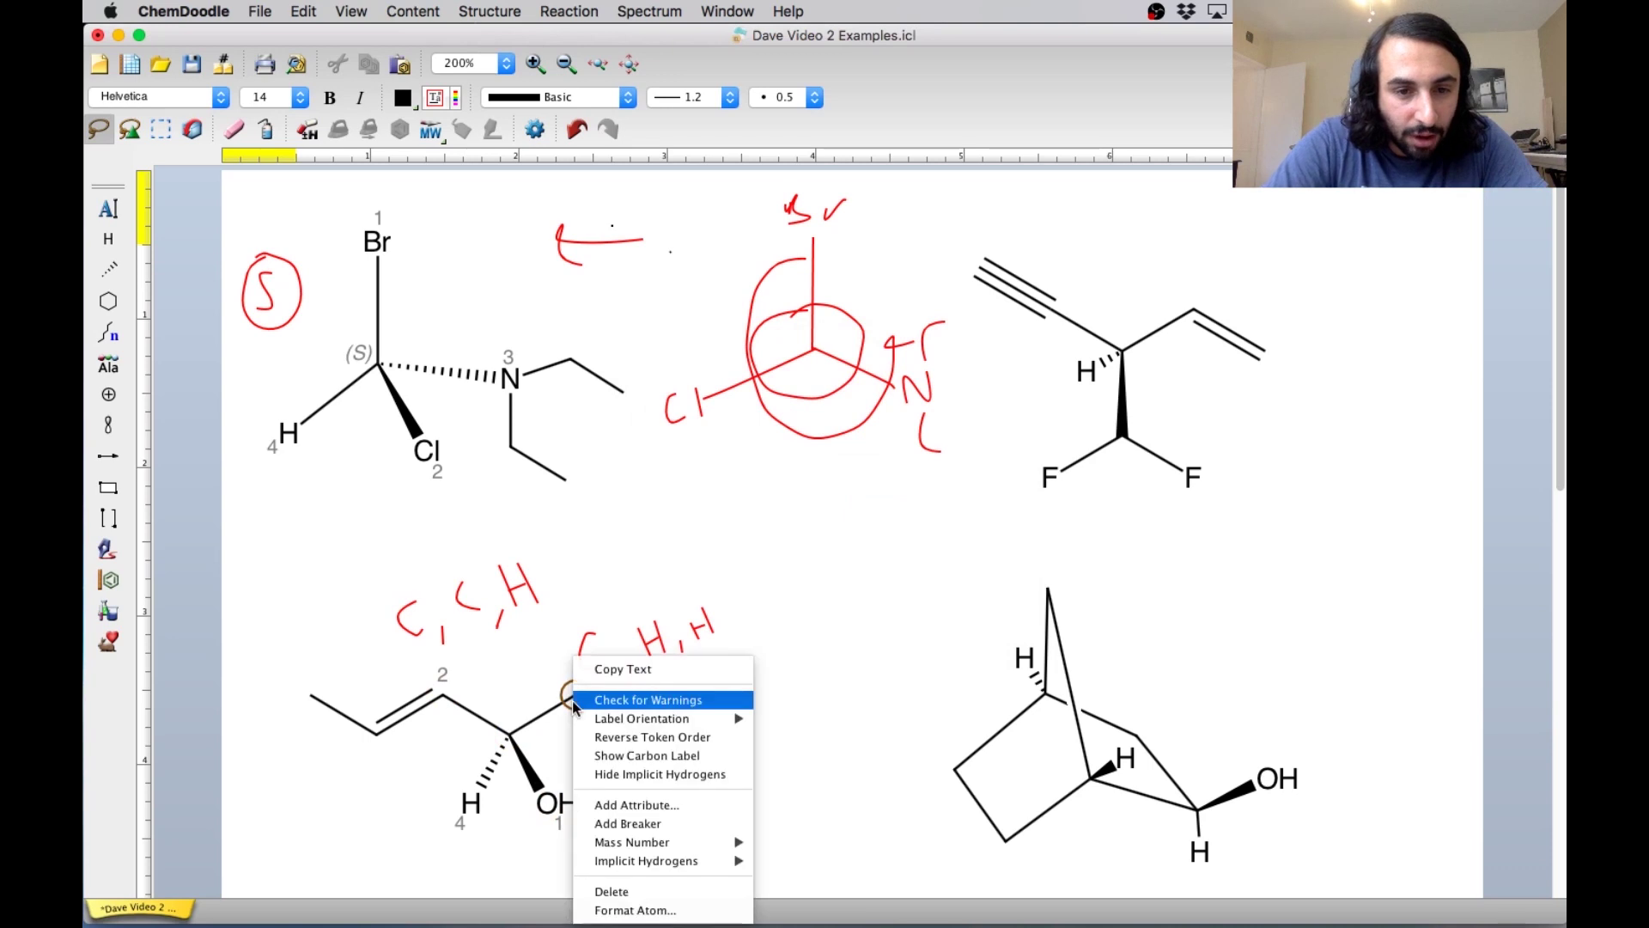
pyautogui.click(632, 799)
pyautogui.write('3')
pyautogui.press('Return')
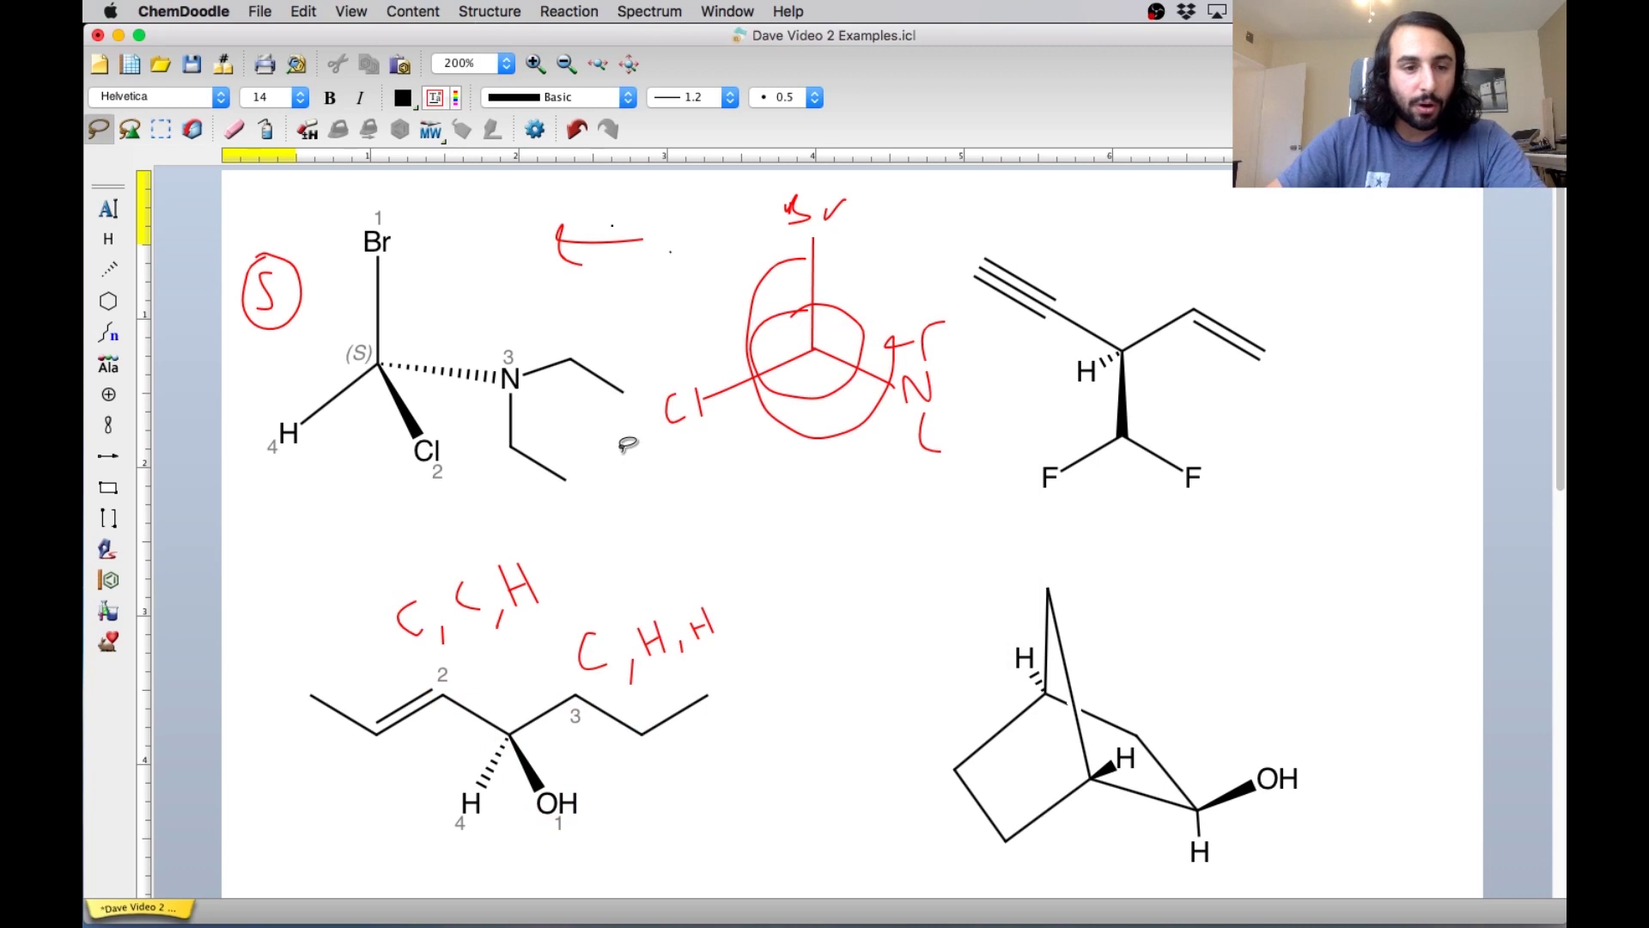
pyautogui.click(109, 550)
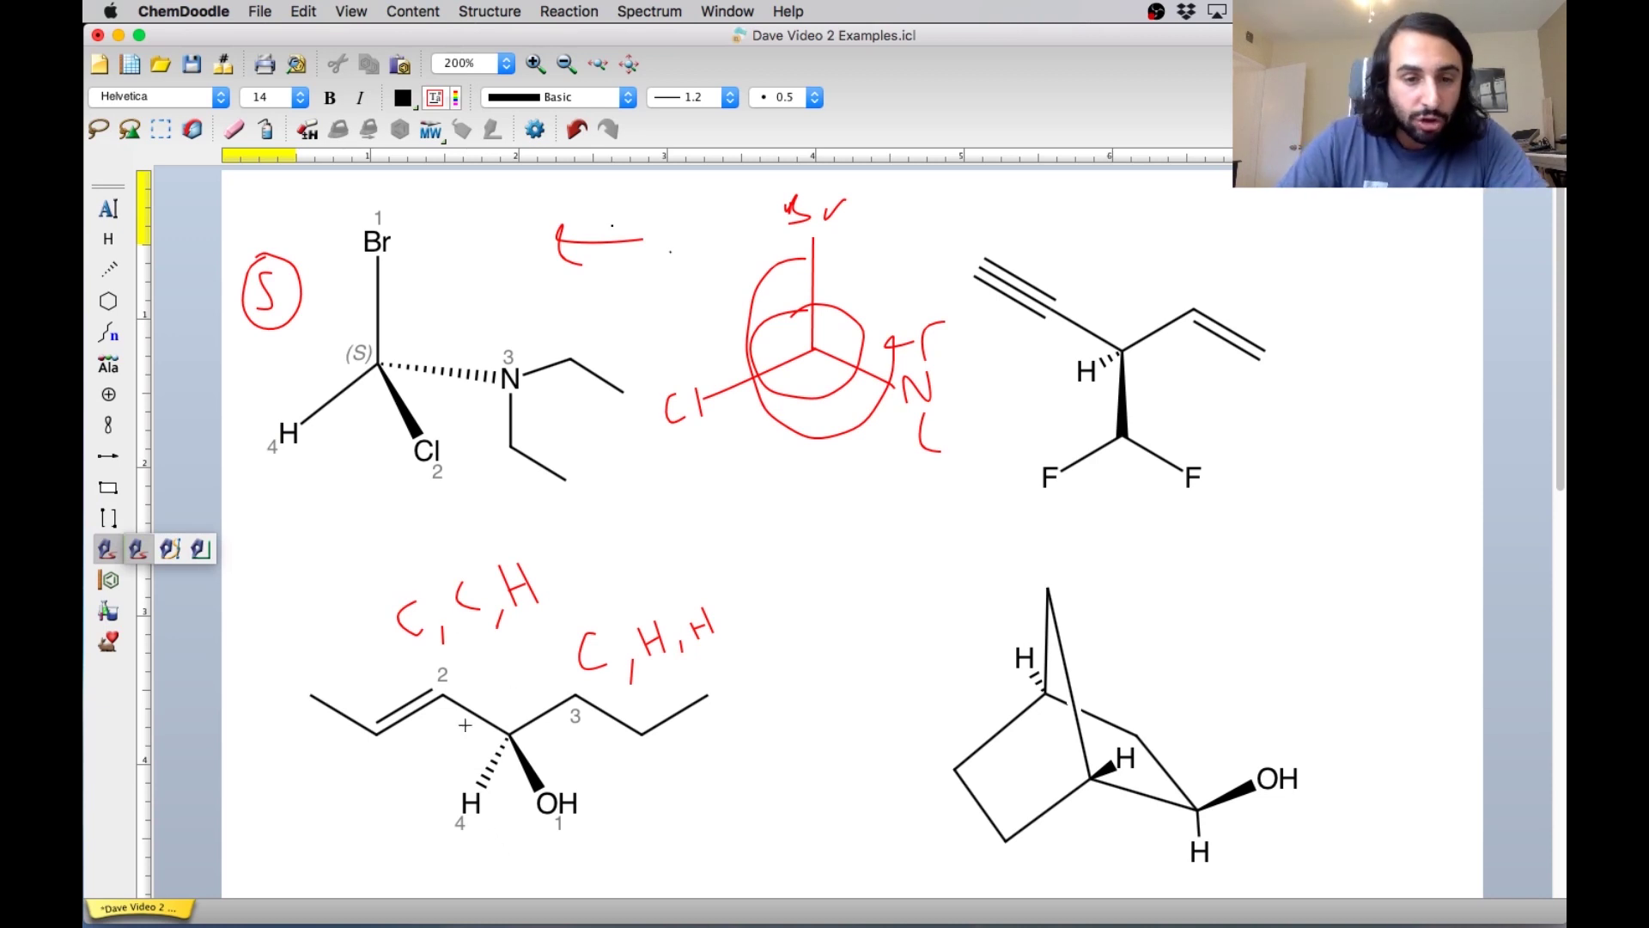
# Draw a red circle around the stereocenter and undo a stray stroke near carbon 3.
pyautogui.moveTo(530, 774); pyautogui.dragTo(465, 754)
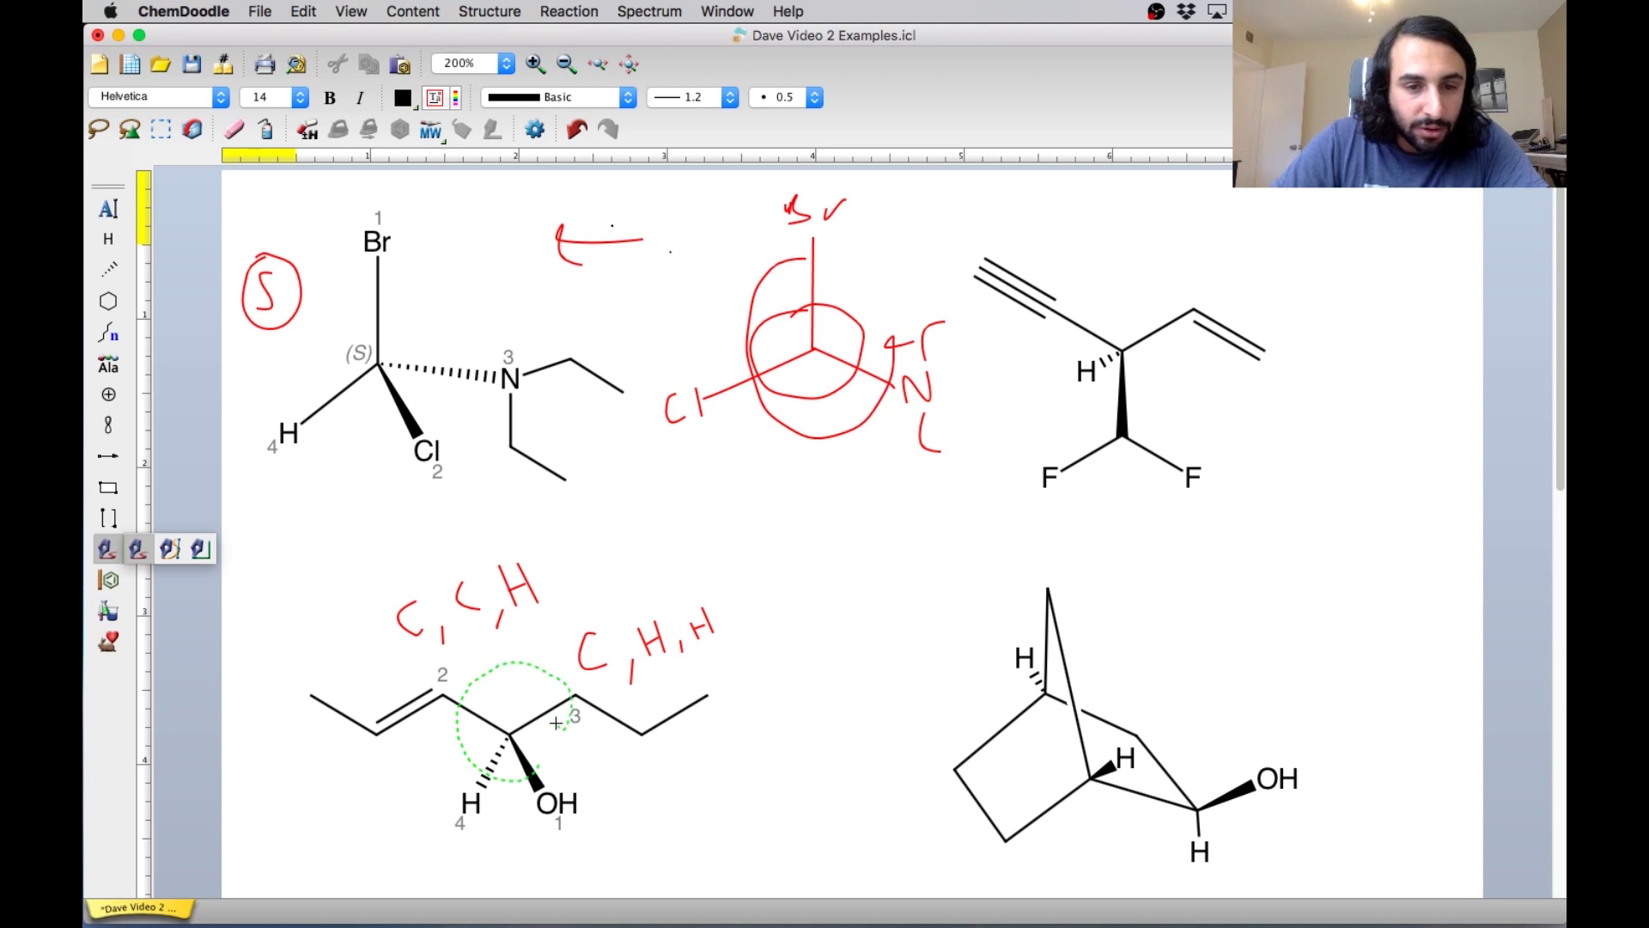
pyautogui.moveTo(577, 724); pyautogui.dragTo(577, 726)
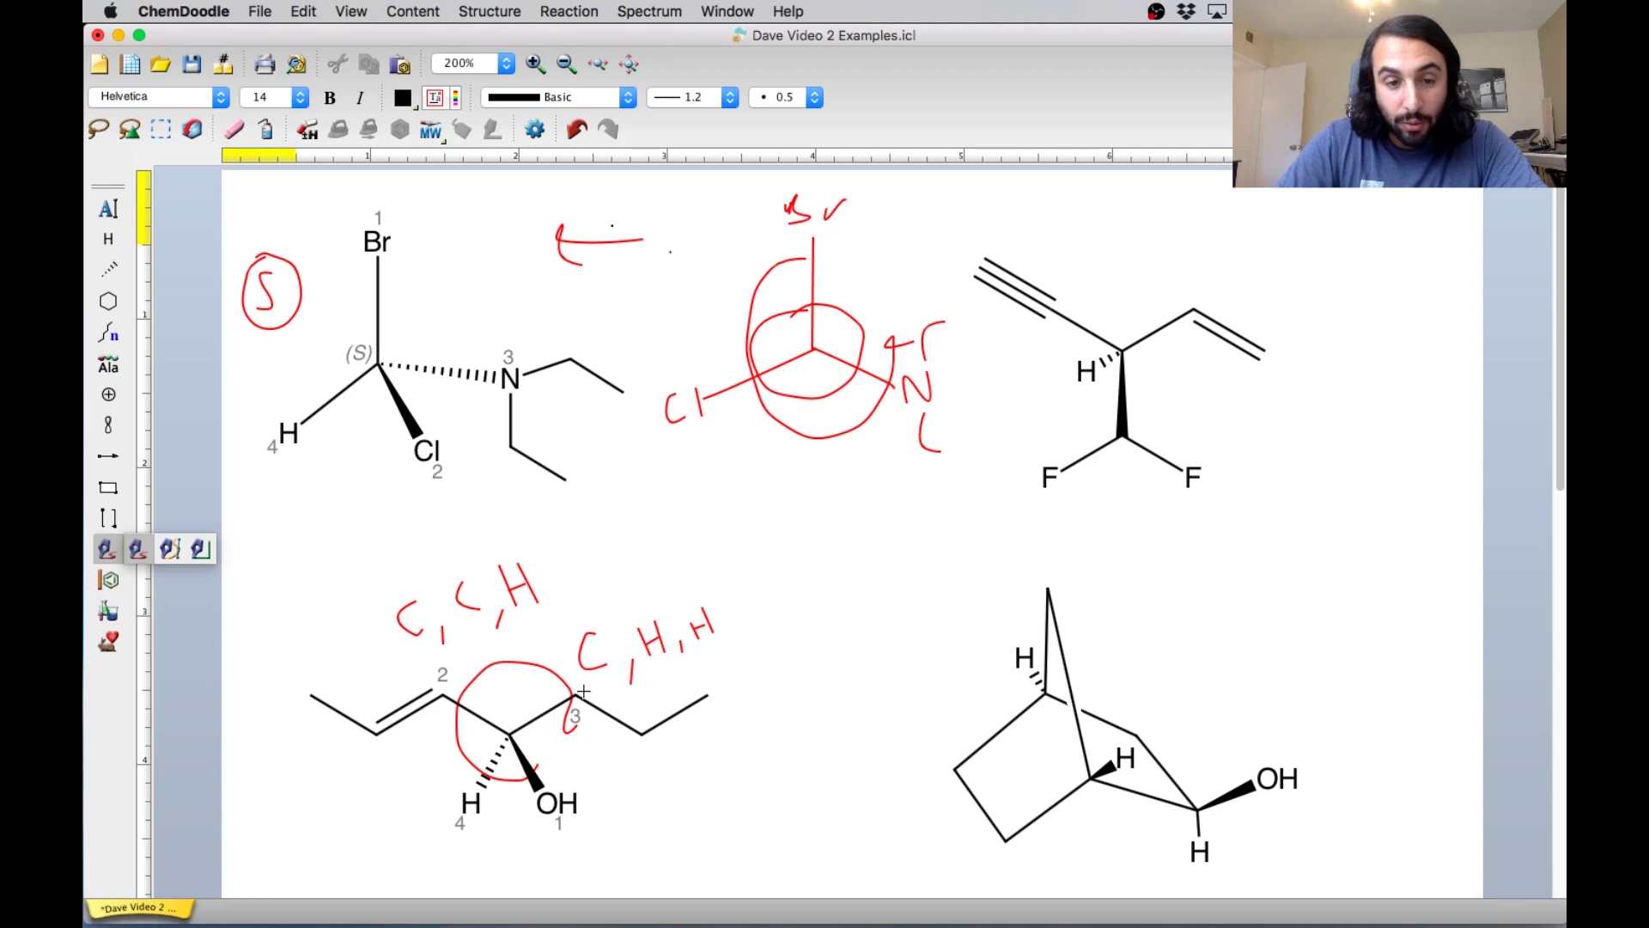
pyautogui.moveTo(674, 782)
pyautogui.mouseDown()
pyautogui.moveTo(673, 815)
pyautogui.moveTo(661, 766)
pyautogui.moveTo(690, 759)
pyautogui.moveTo(662, 790)
pyautogui.moveTo(715, 800)
pyautogui.moveTo(643, 800)
pyautogui.moveTo(714, 823)
pyautogui.moveTo(716, 746)
pyautogui.moveTo(678, 735)
pyautogui.mouseUp()
pyautogui.press('super+z')
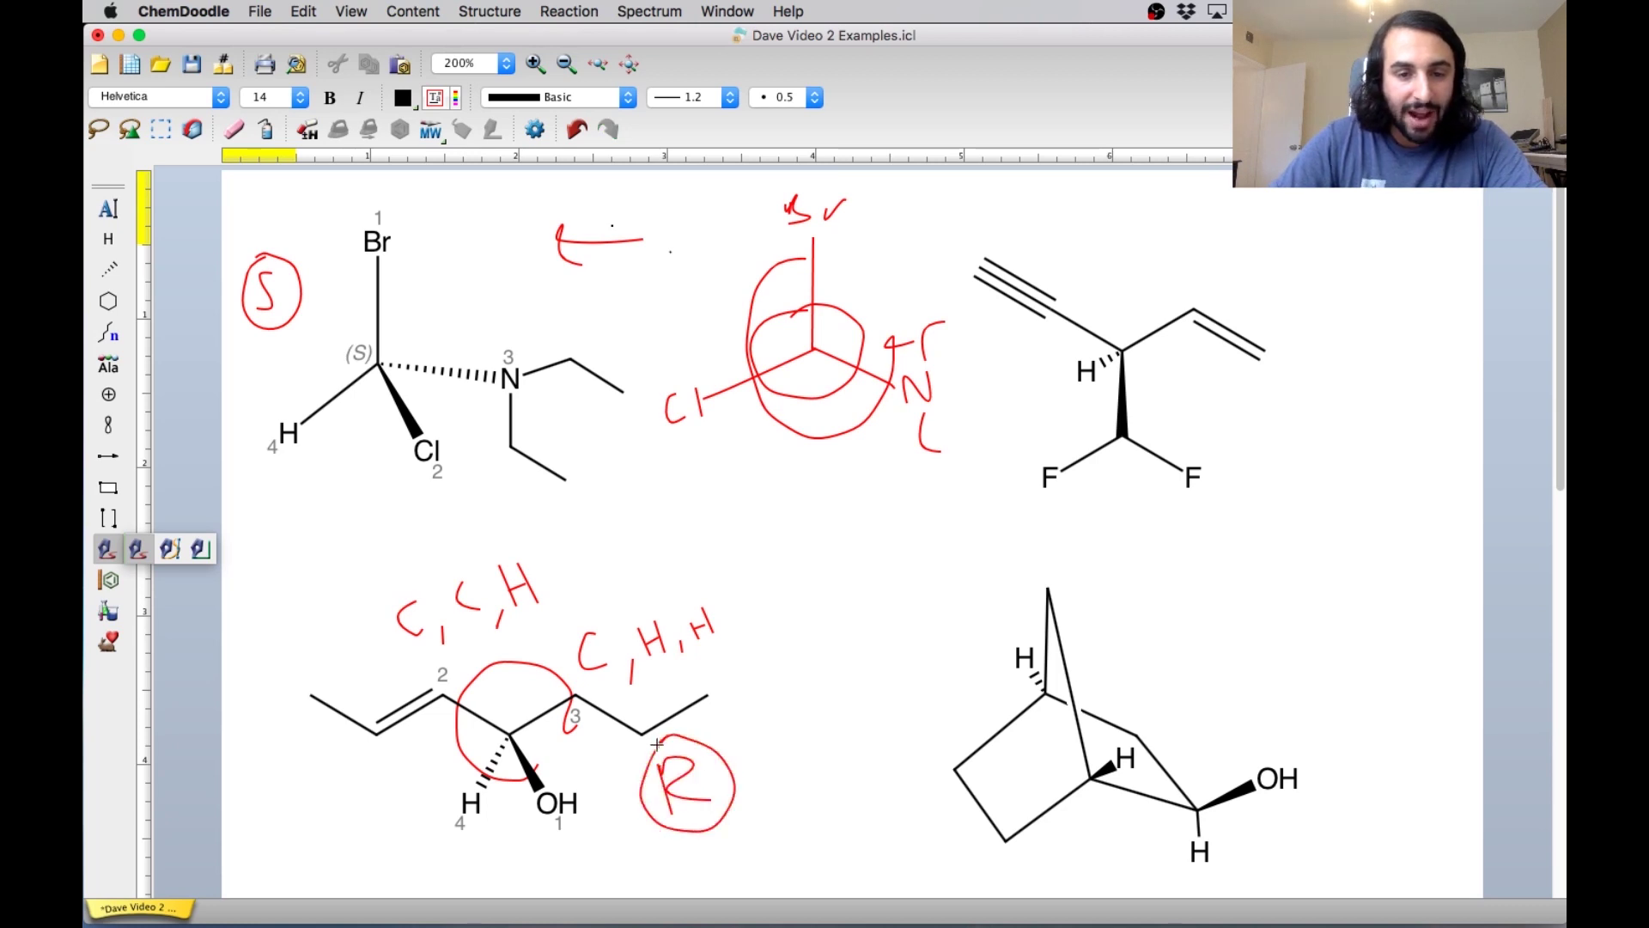
# Lasso the bottom-left molecule together with its red notes.
pyautogui.click(99, 128)
pyautogui.moveTo(309, 591)
pyautogui.mouseDown()
pyautogui.moveTo(324, 755)
pyautogui.moveTo(365, 803)
pyautogui.moveTo(447, 842)
pyautogui.moveTo(726, 797)
pyautogui.moveTo(760, 639)
pyautogui.moveTo(734, 592)
pyautogui.mouseUp()
pyautogui.moveTo(316, 567)
pyautogui.mouseDown()
pyautogui.moveTo(297, 737)
pyautogui.moveTo(373, 822)
pyautogui.moveTo(435, 850)
pyautogui.moveTo(559, 848)
pyautogui.moveTo(759, 789)
pyautogui.moveTo(814, 637)
pyautogui.moveTo(716, 541)
pyautogui.mouseUp()
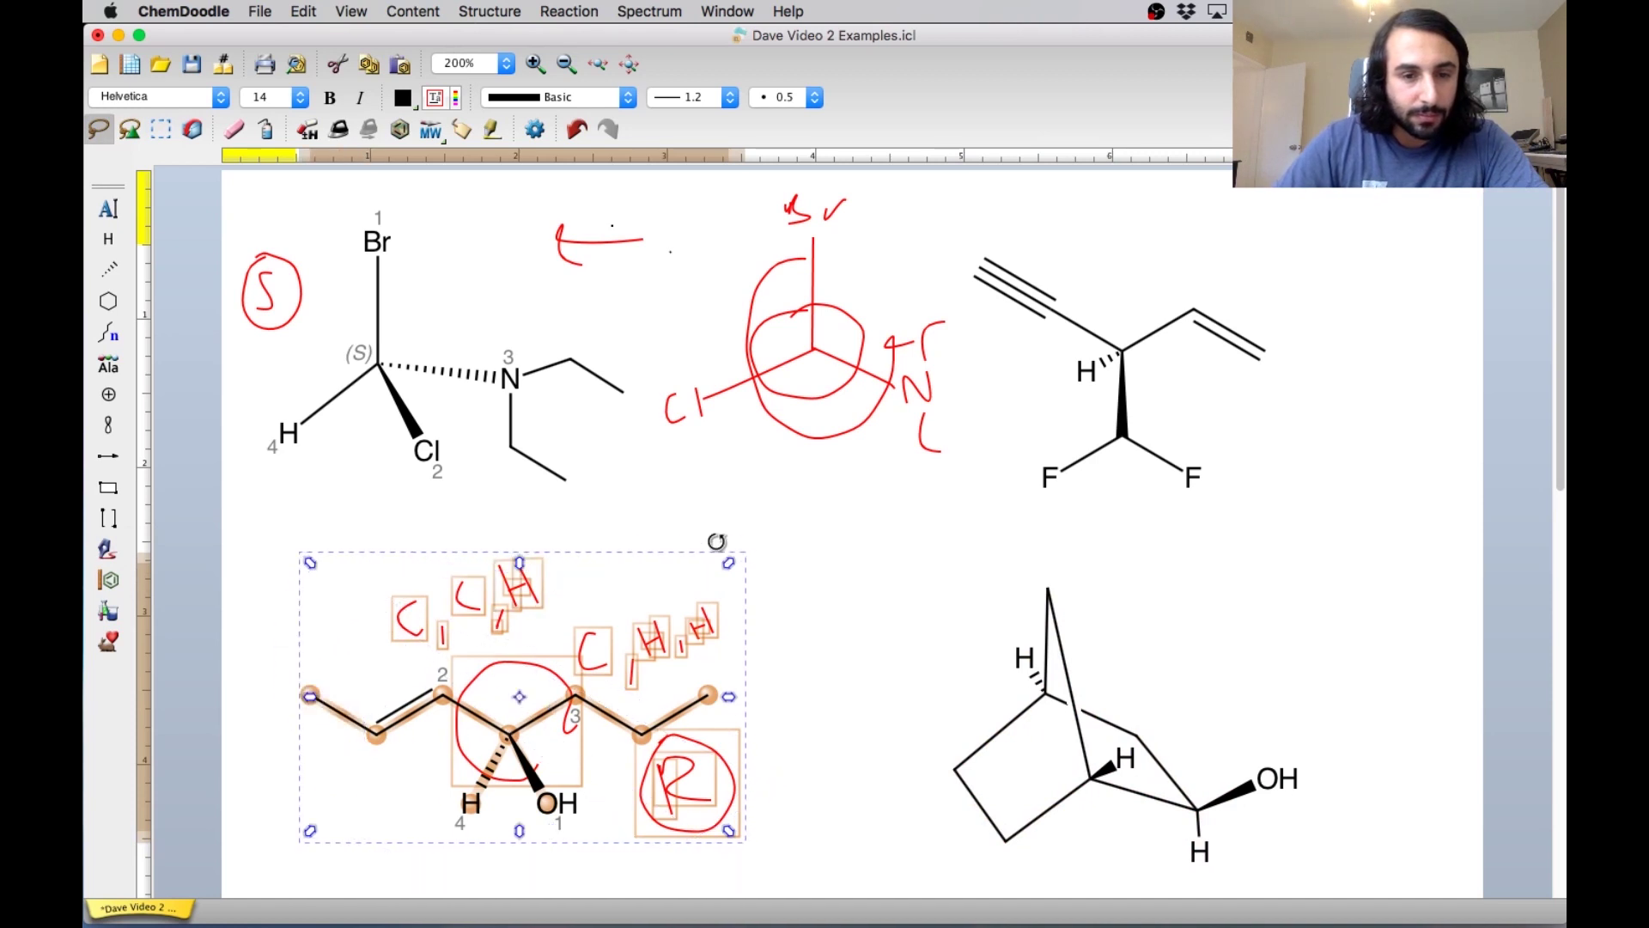
# Apply Assign R/S (CIP) to the selected bottom-left alcohol.
pyautogui.click(490, 11)
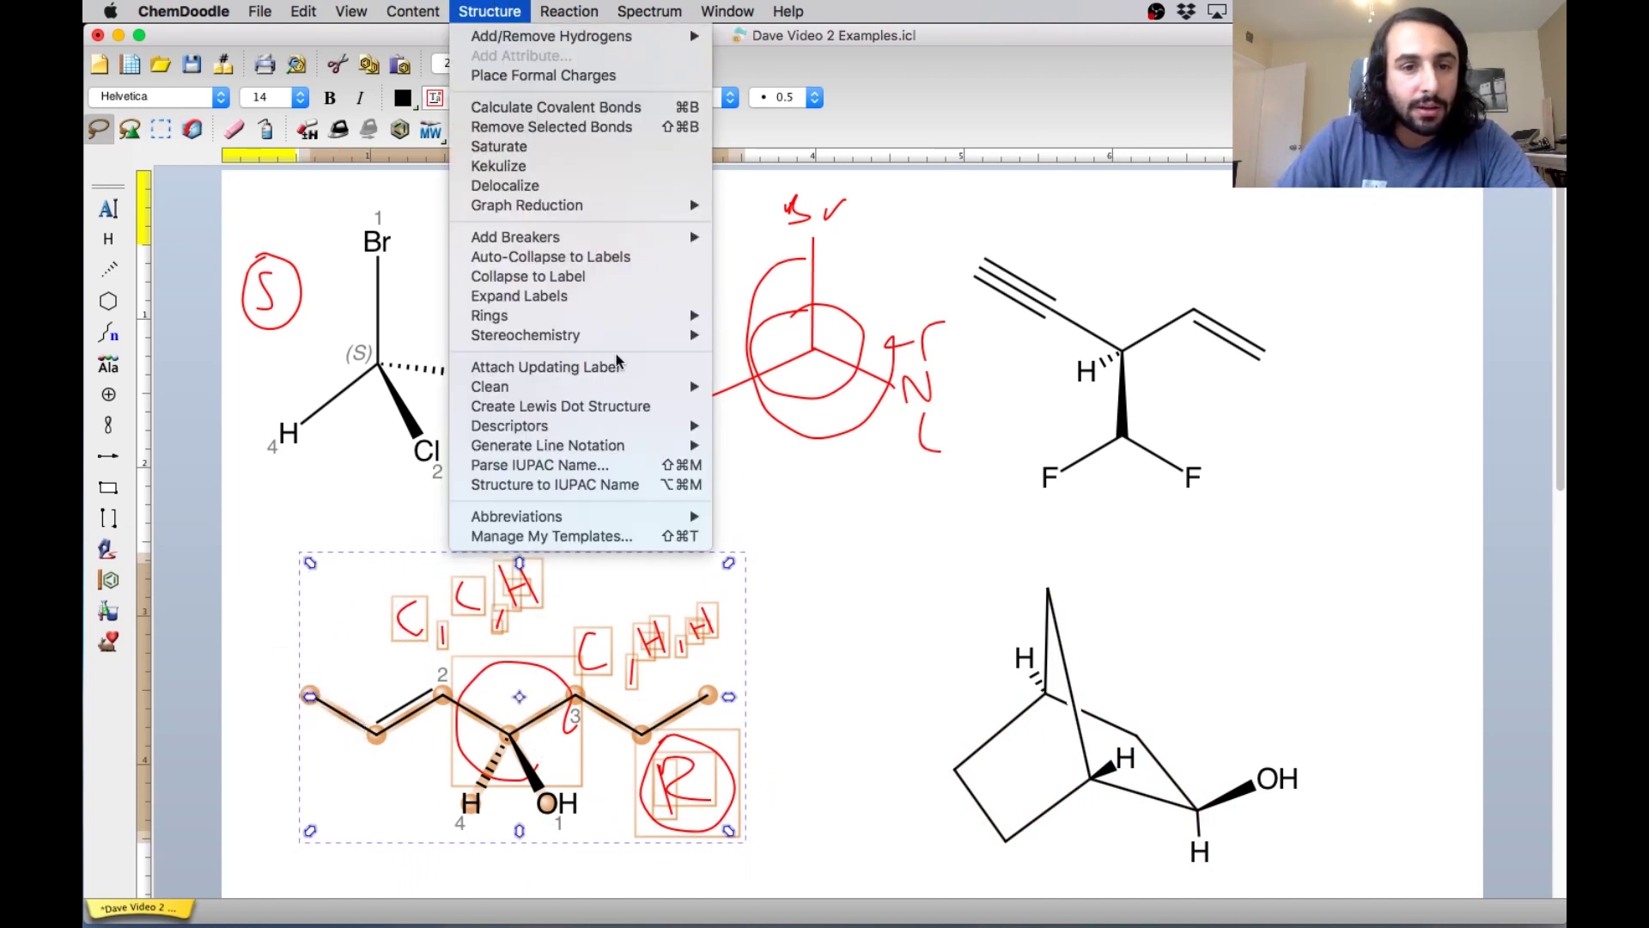
pyautogui.moveTo(679, 335)
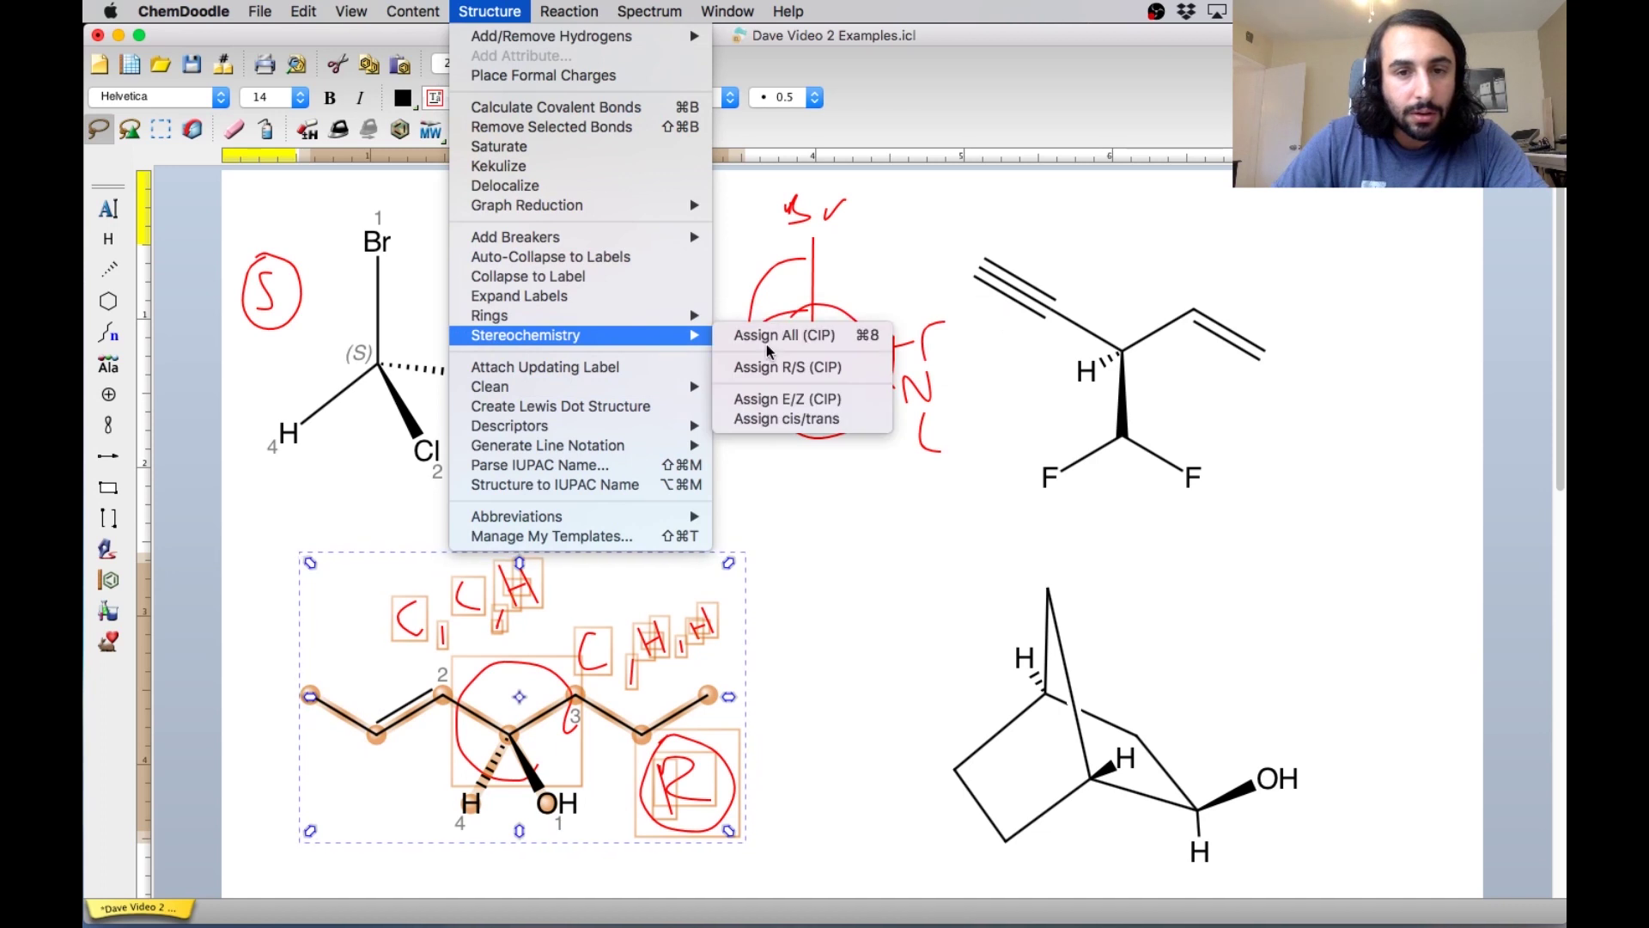
pyautogui.click(782, 366)
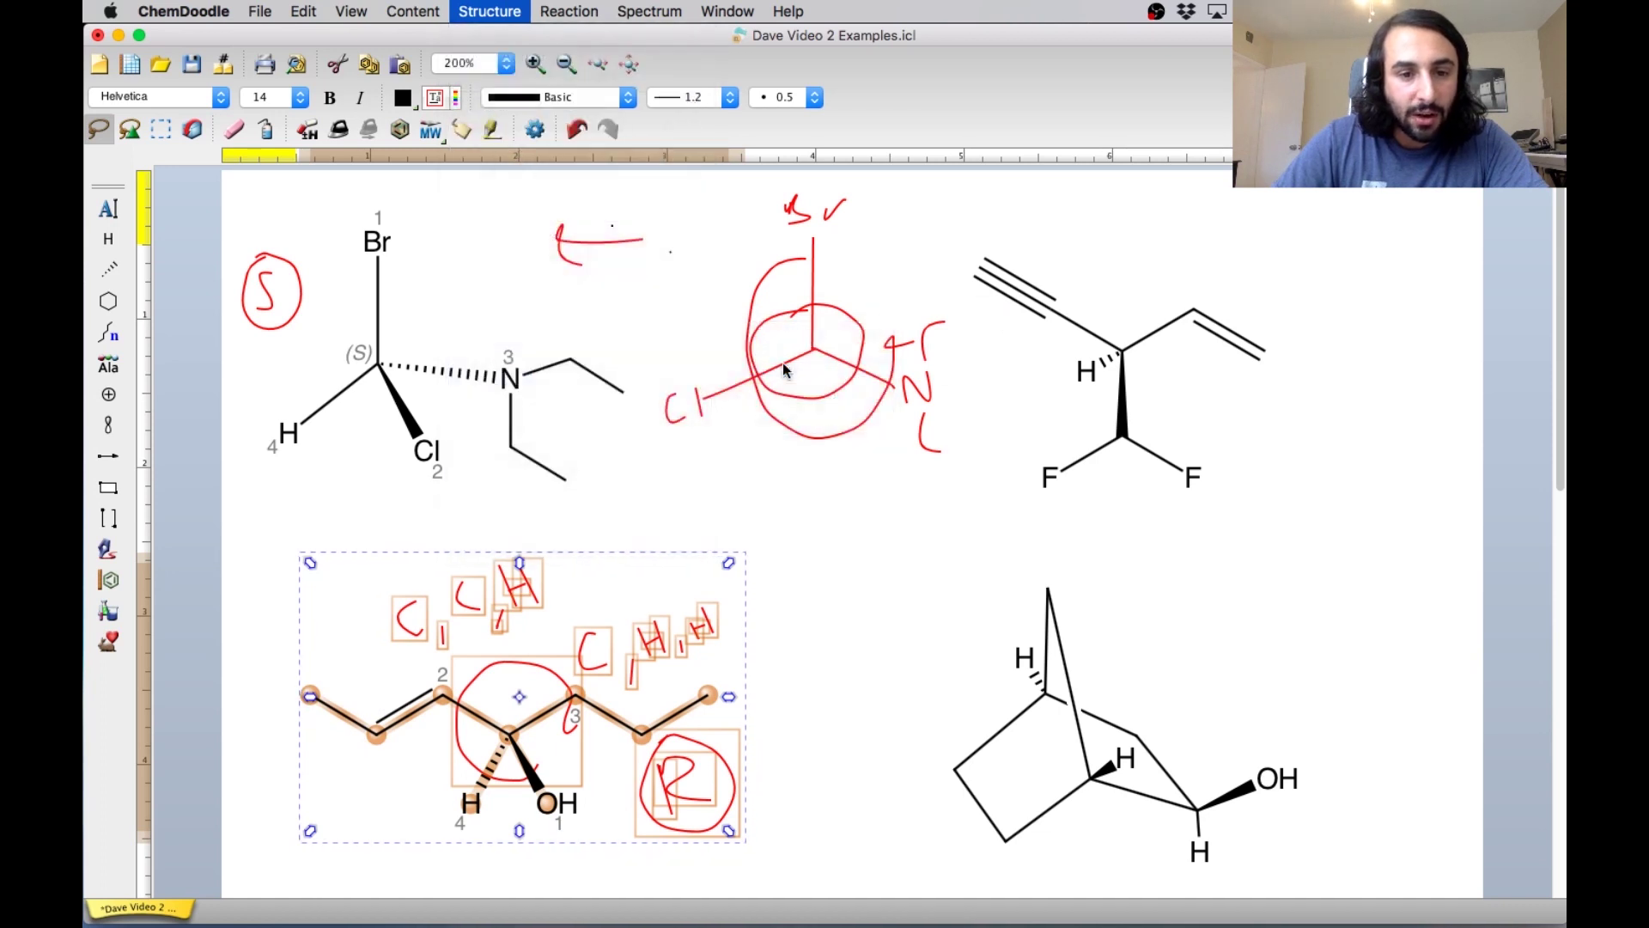
pyautogui.click(768, 640)
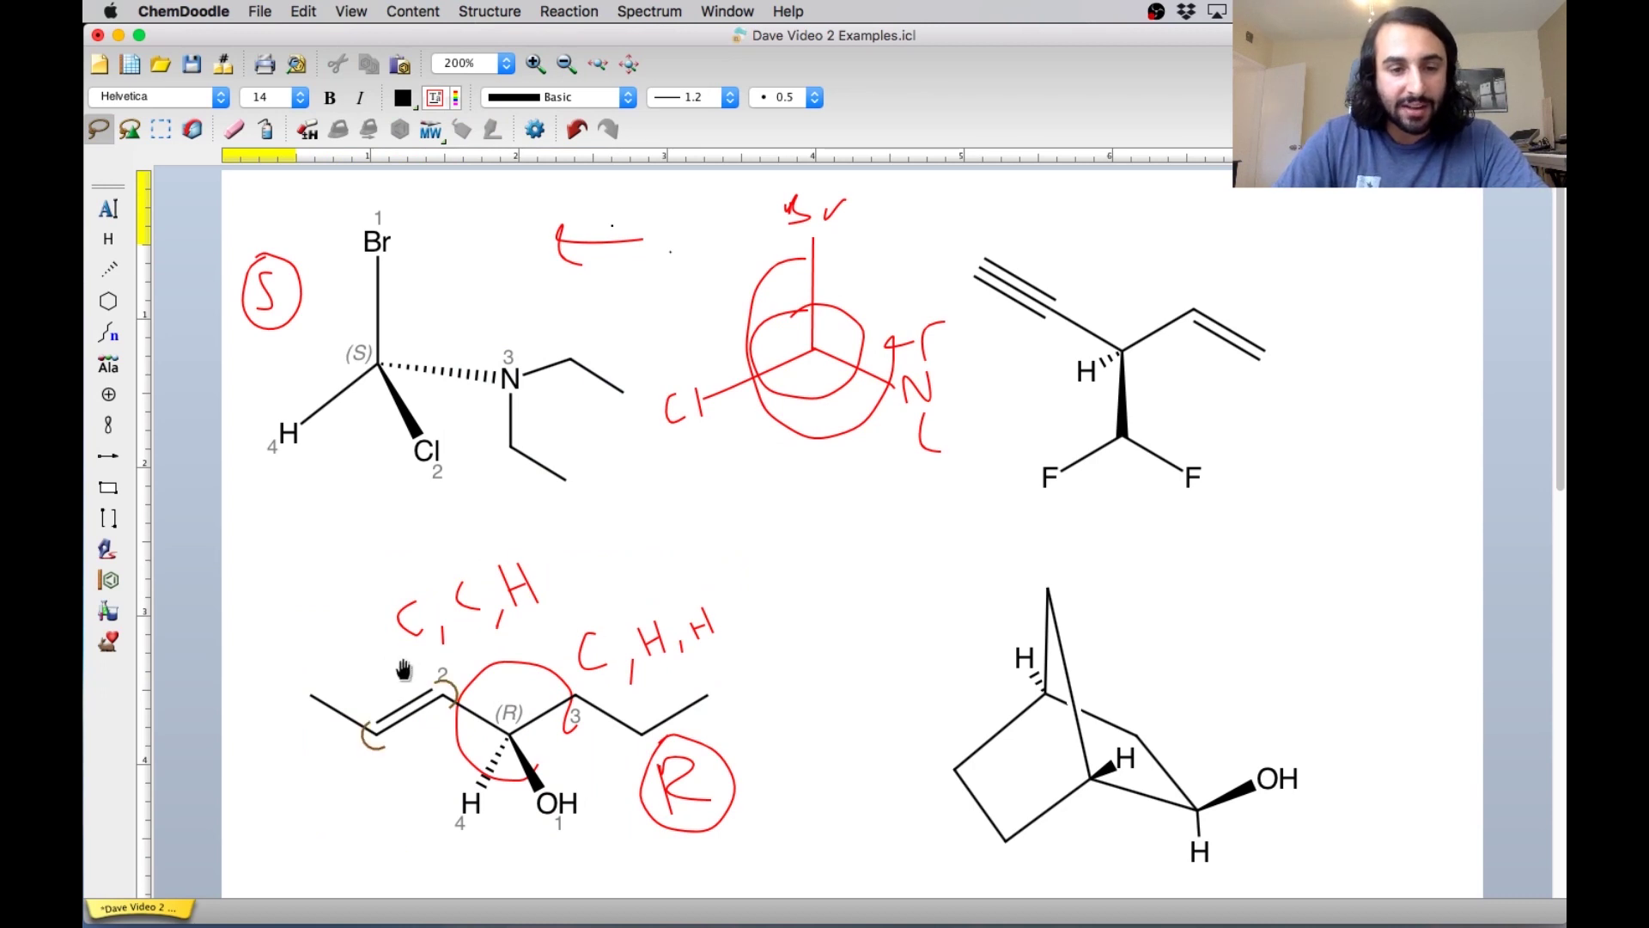
# Inspect the red circle and the computed (R) label without changing them.
pyautogui.click(565, 687)
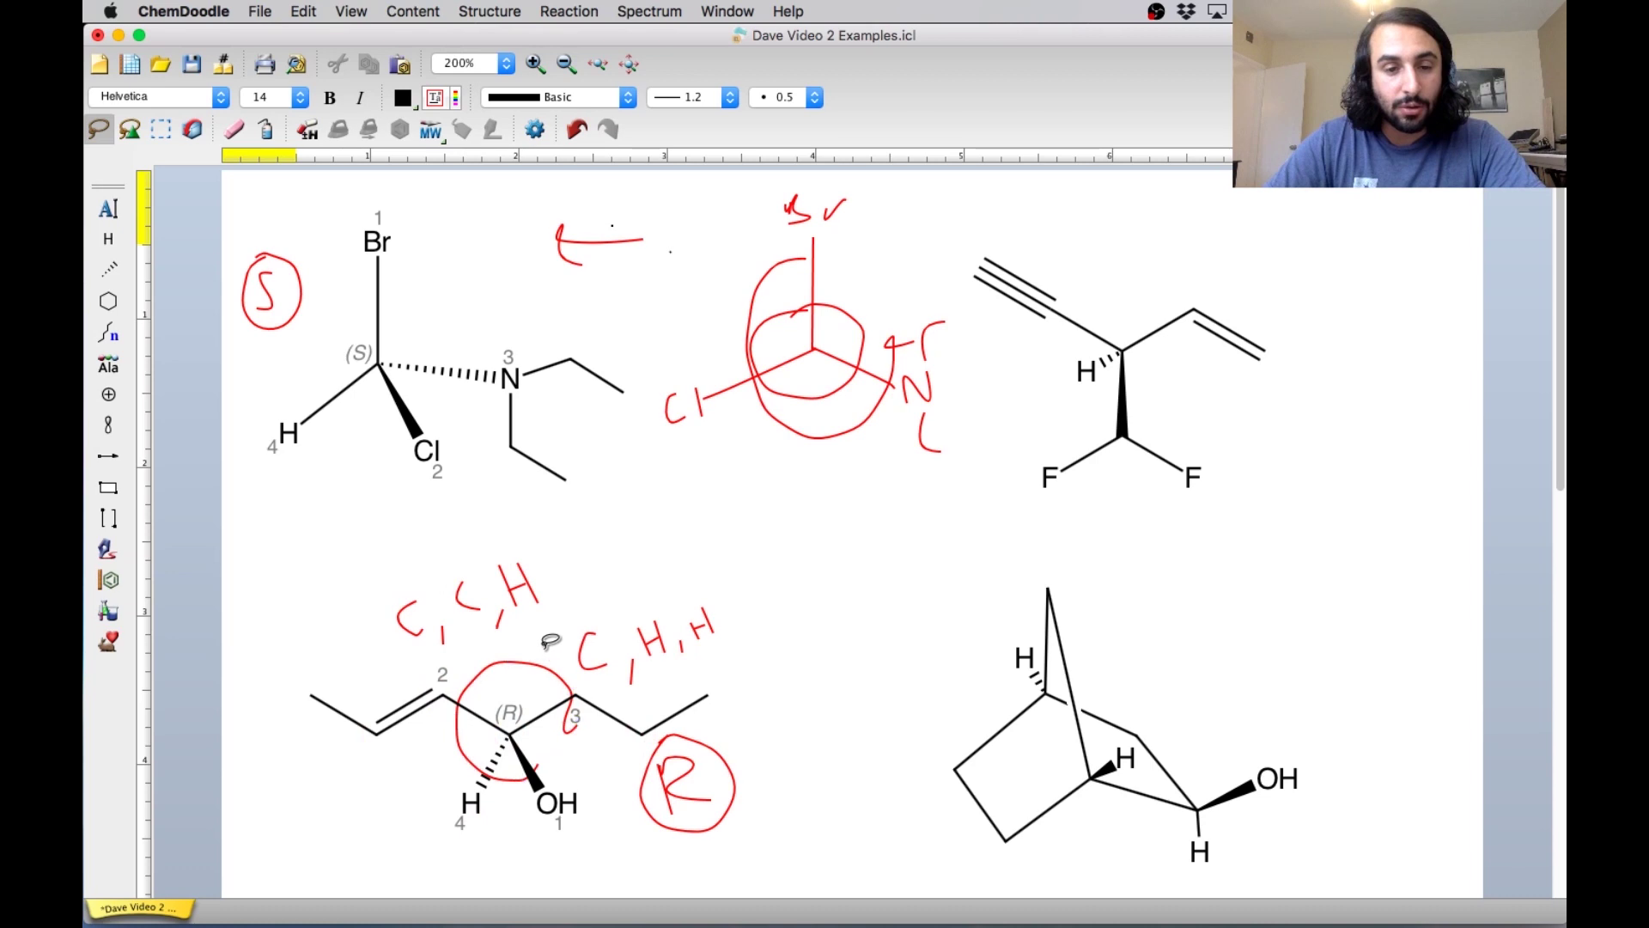
pyautogui.click(384, 179)
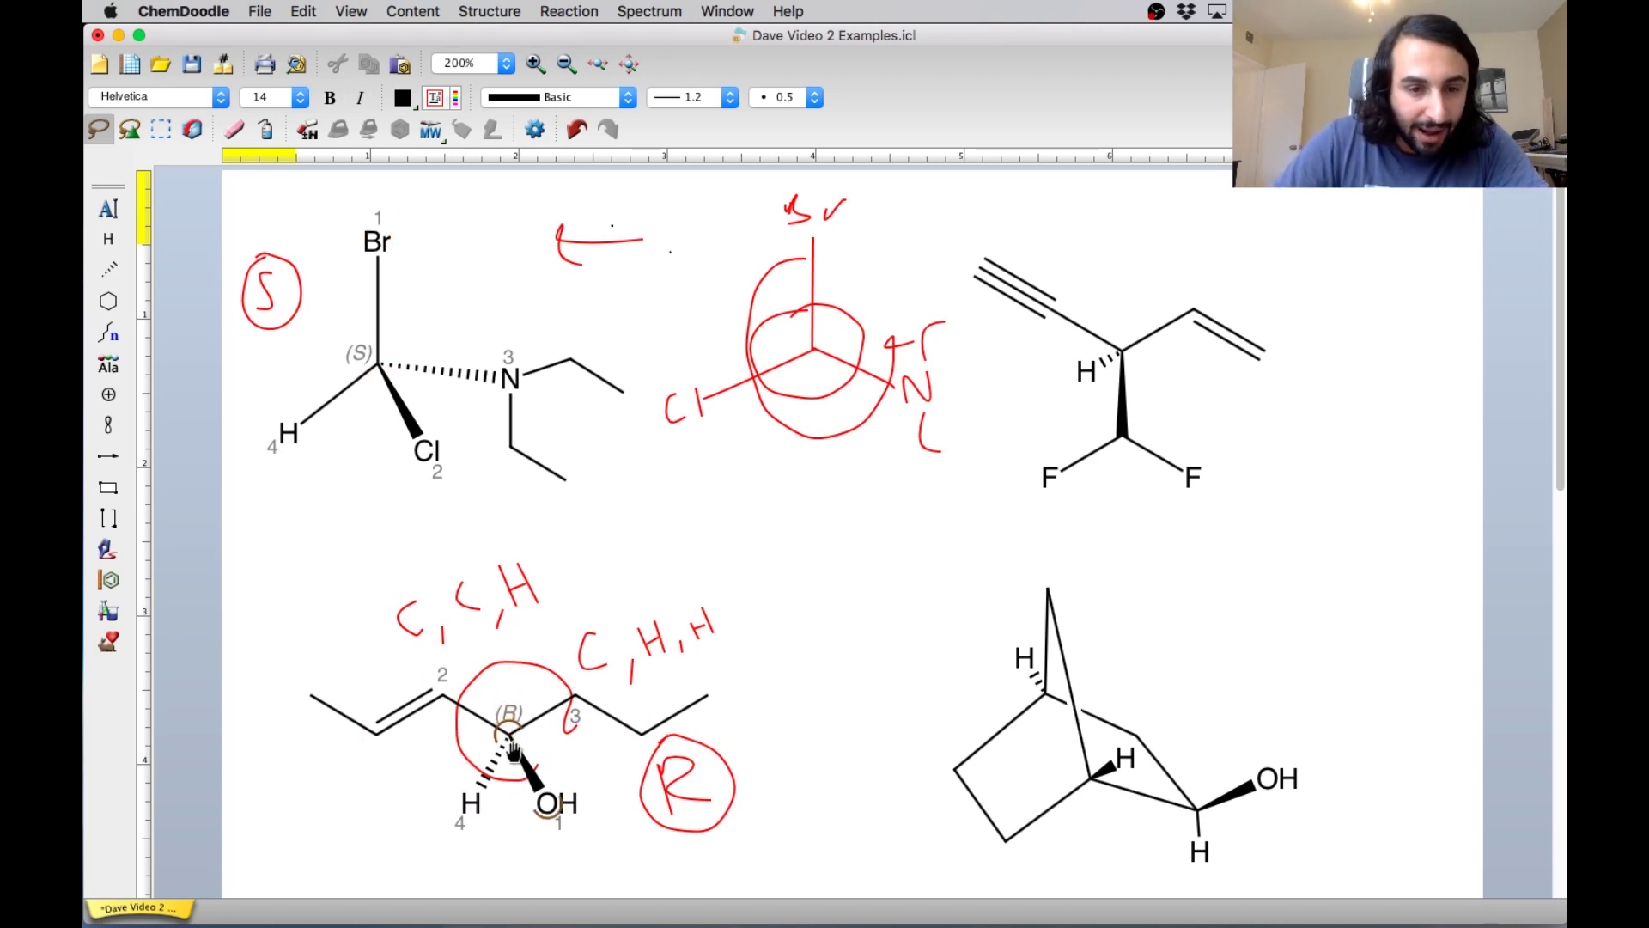
pyautogui.click(508, 729)
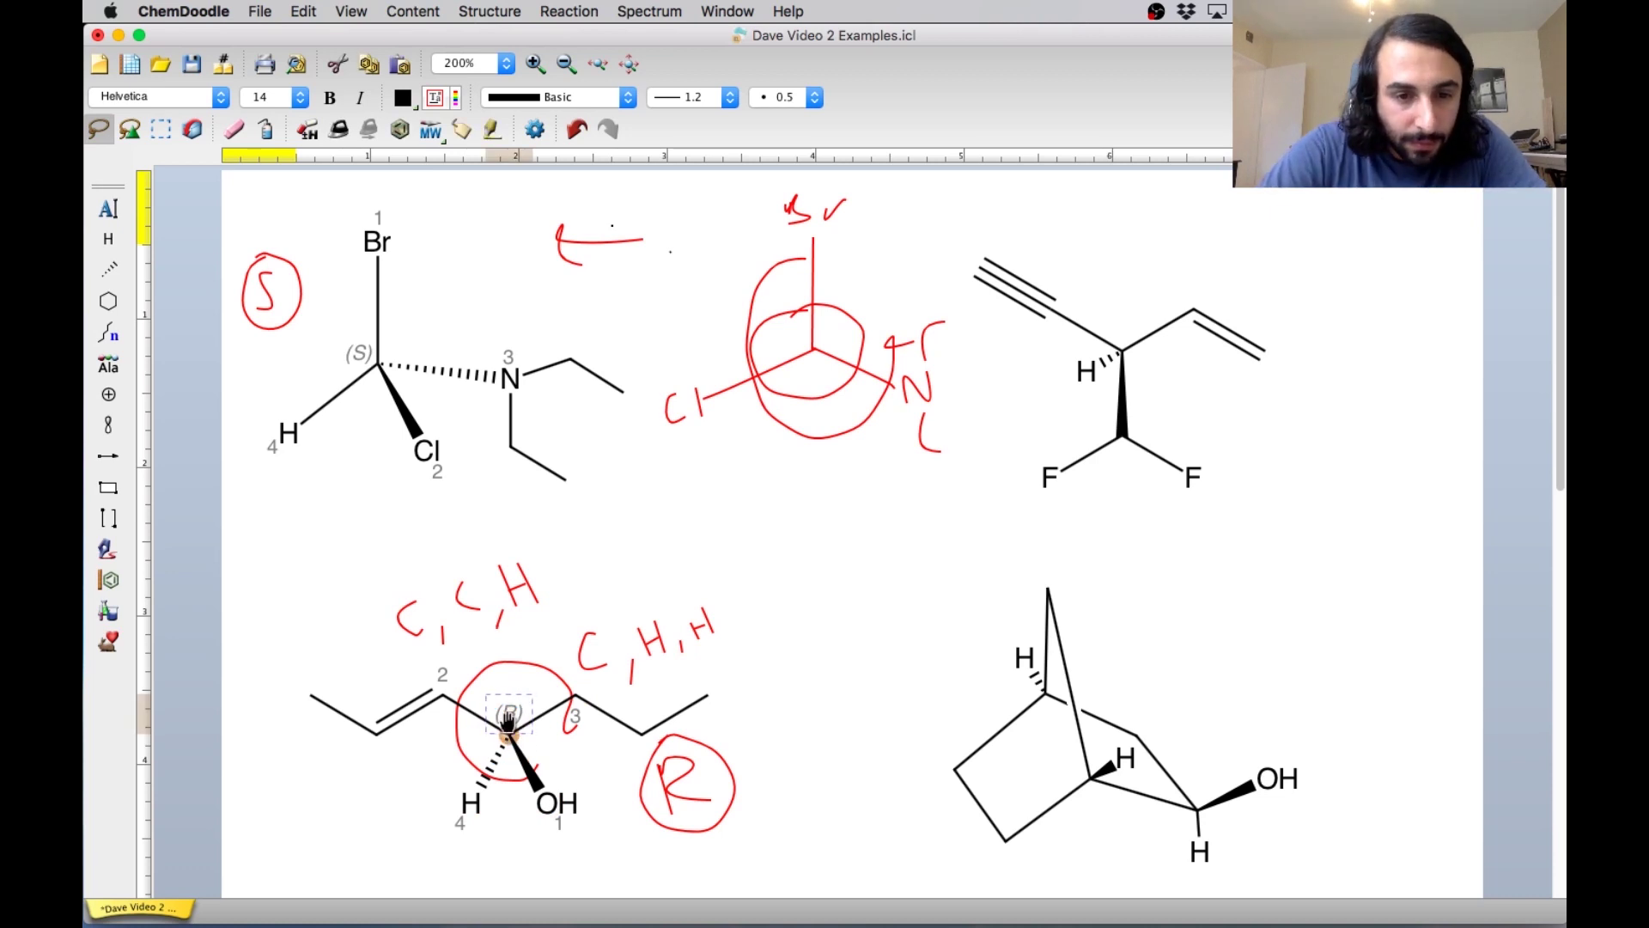
pyautogui.rightClick(510, 728)
pyautogui.moveTo(512, 737)
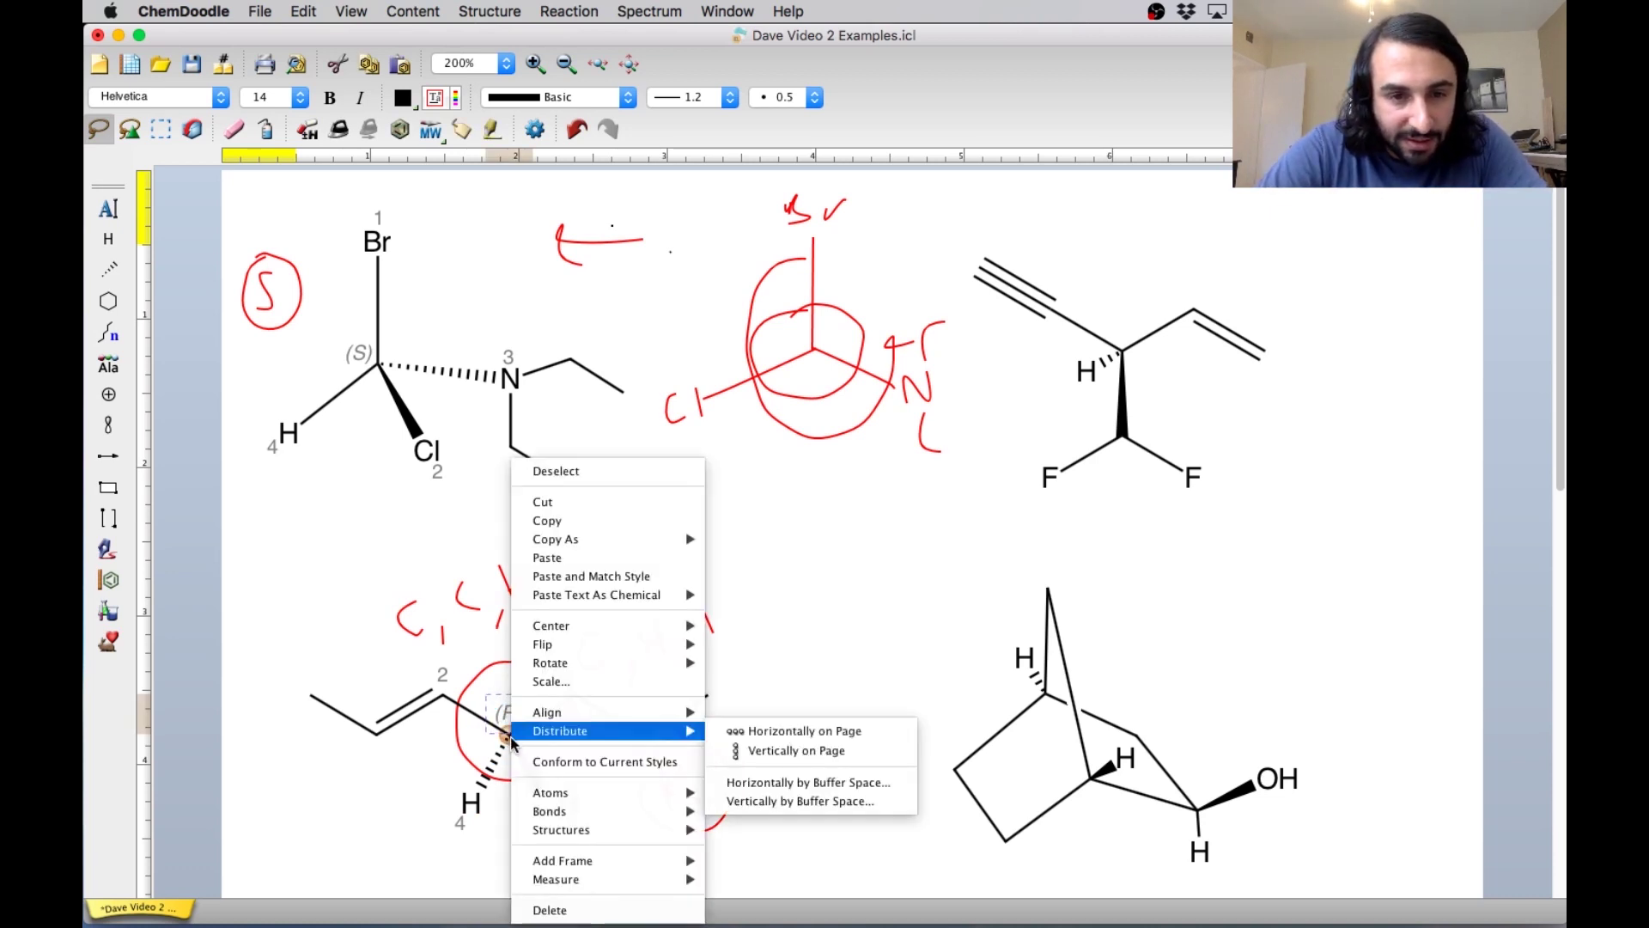
pyautogui.click(508, 732)
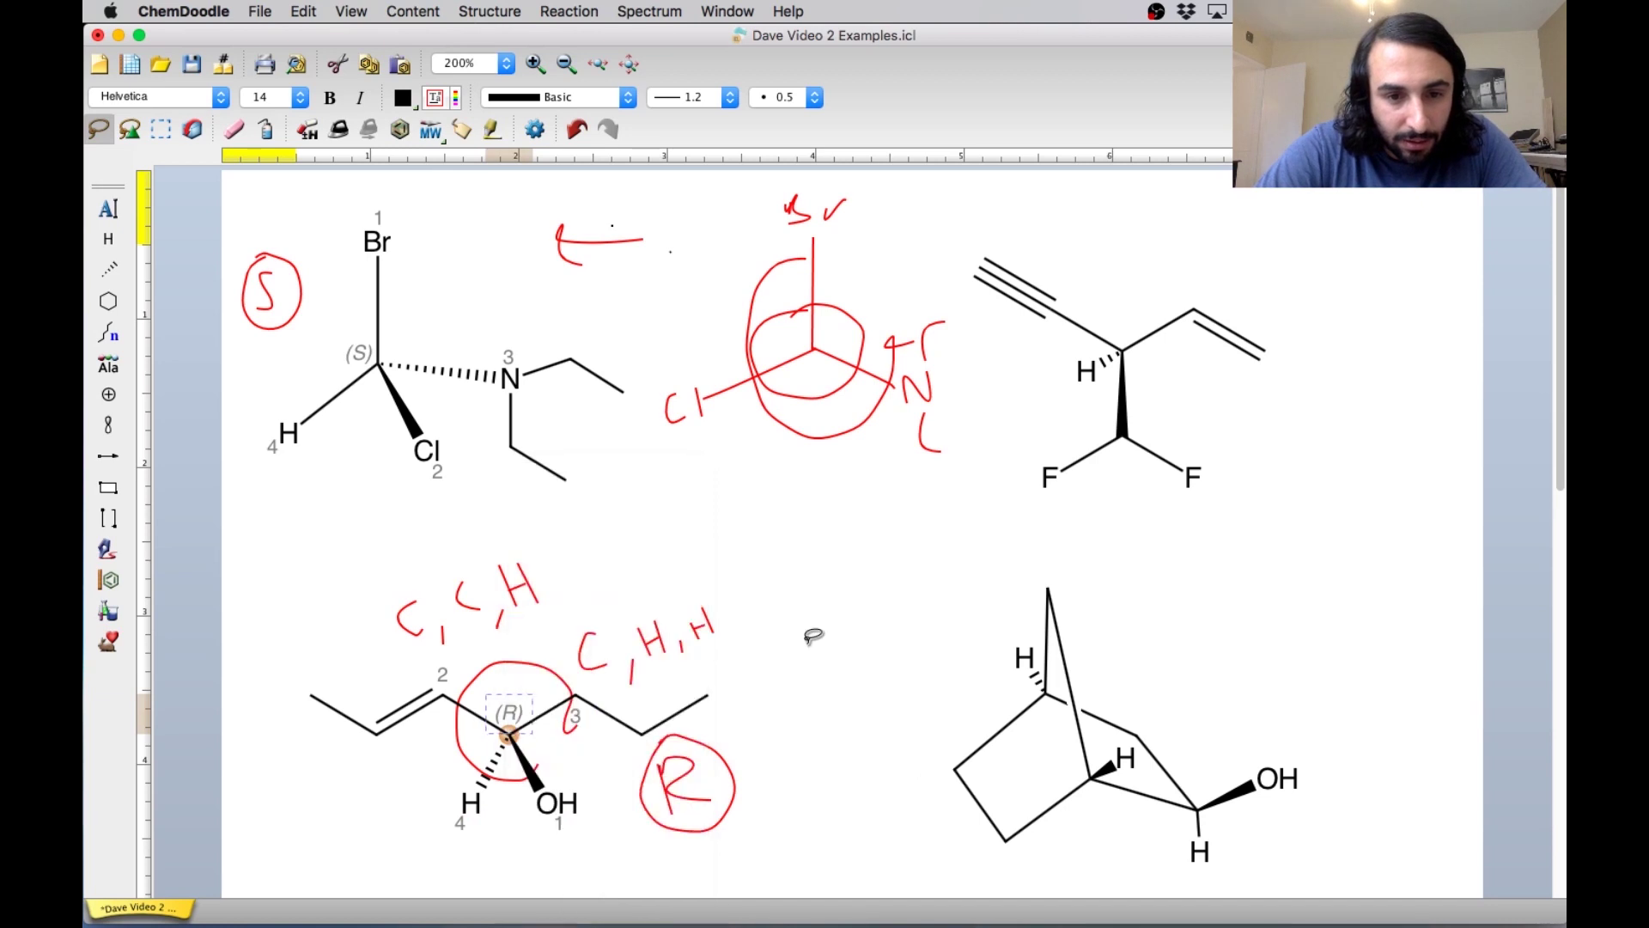
# Force the stereocentre to S, select the handwritten red R, then undo the Force S.
pyautogui.rightClick(513, 733)
pyautogui.rightClick(513, 733)
pyautogui.moveTo(624, 824)
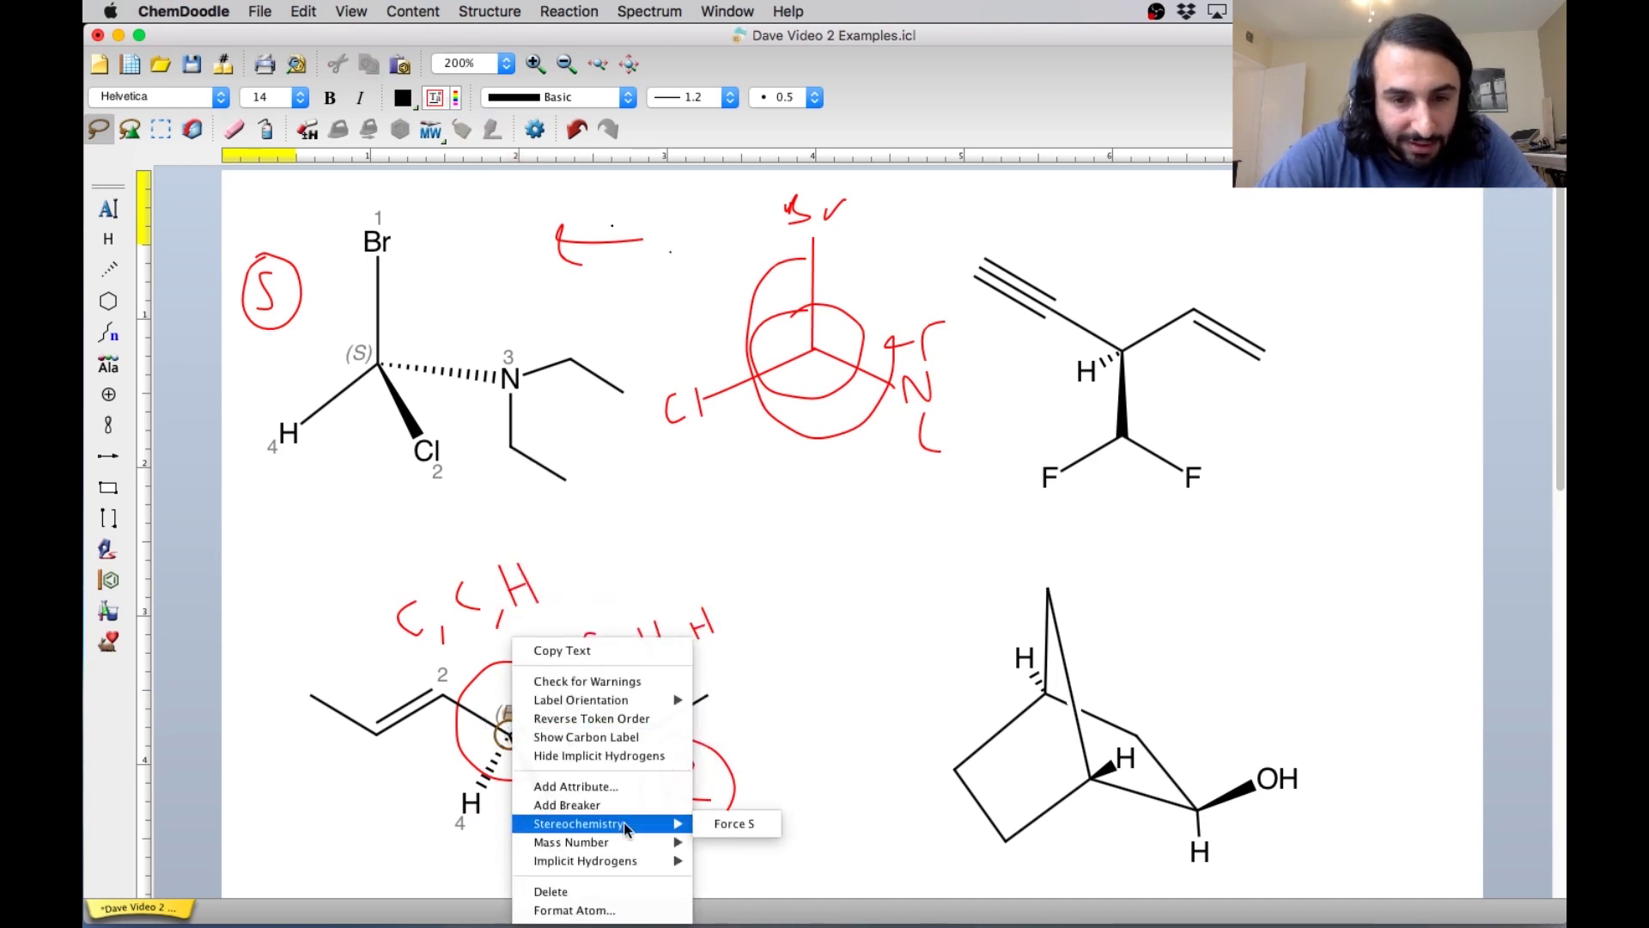
pyautogui.click(724, 826)
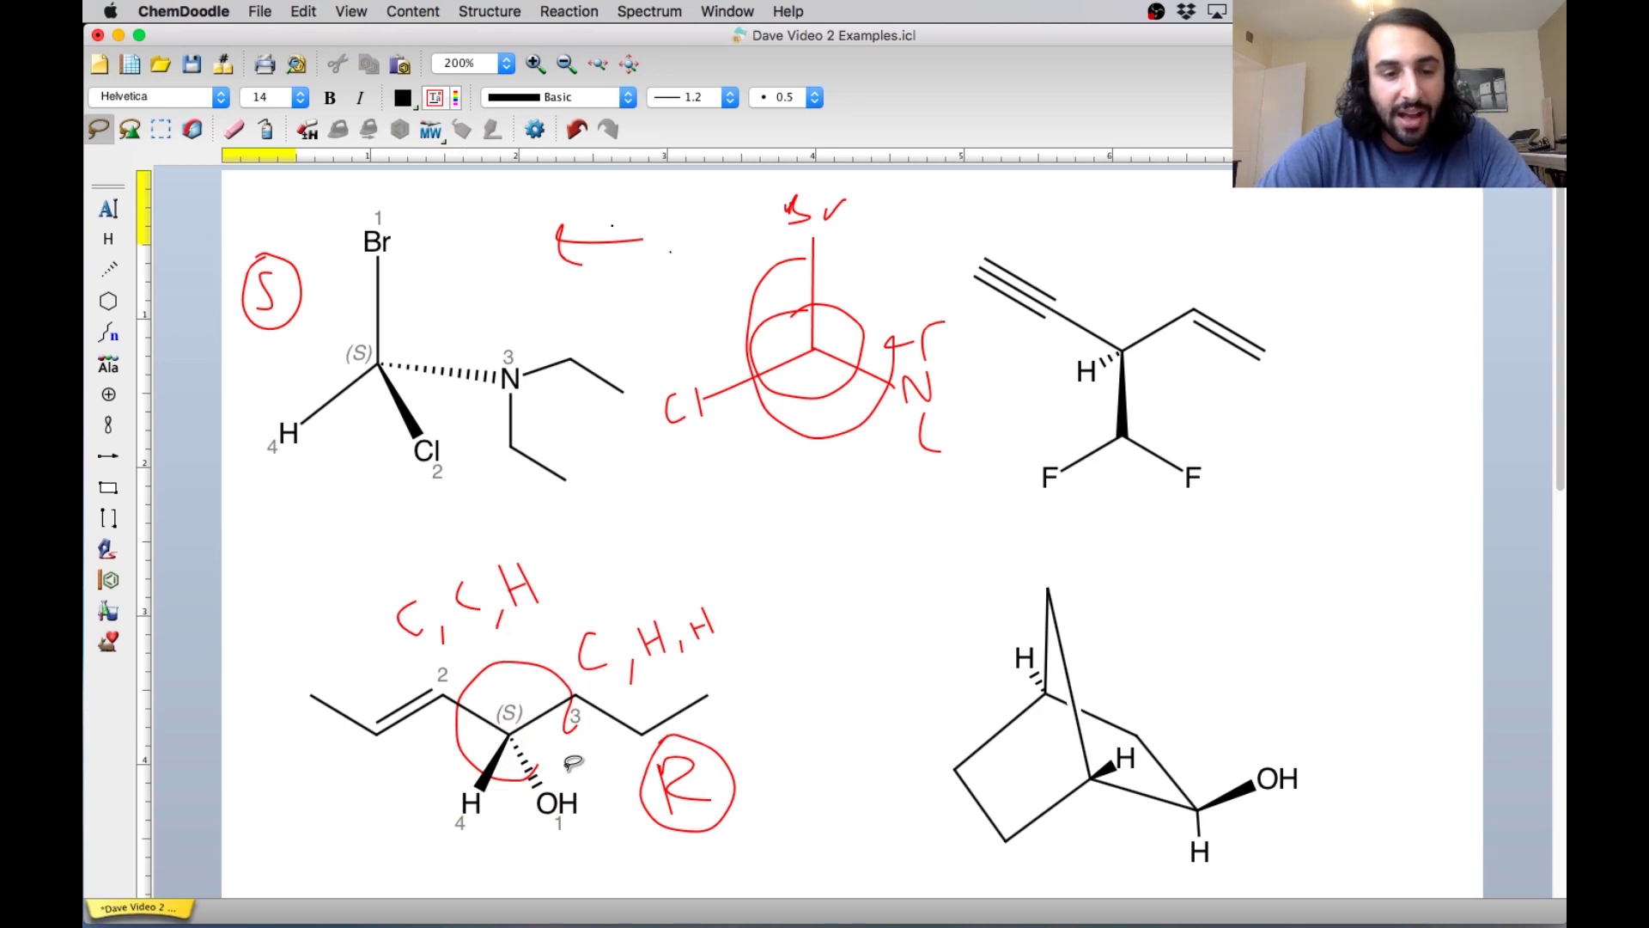
pyautogui.click(680, 763)
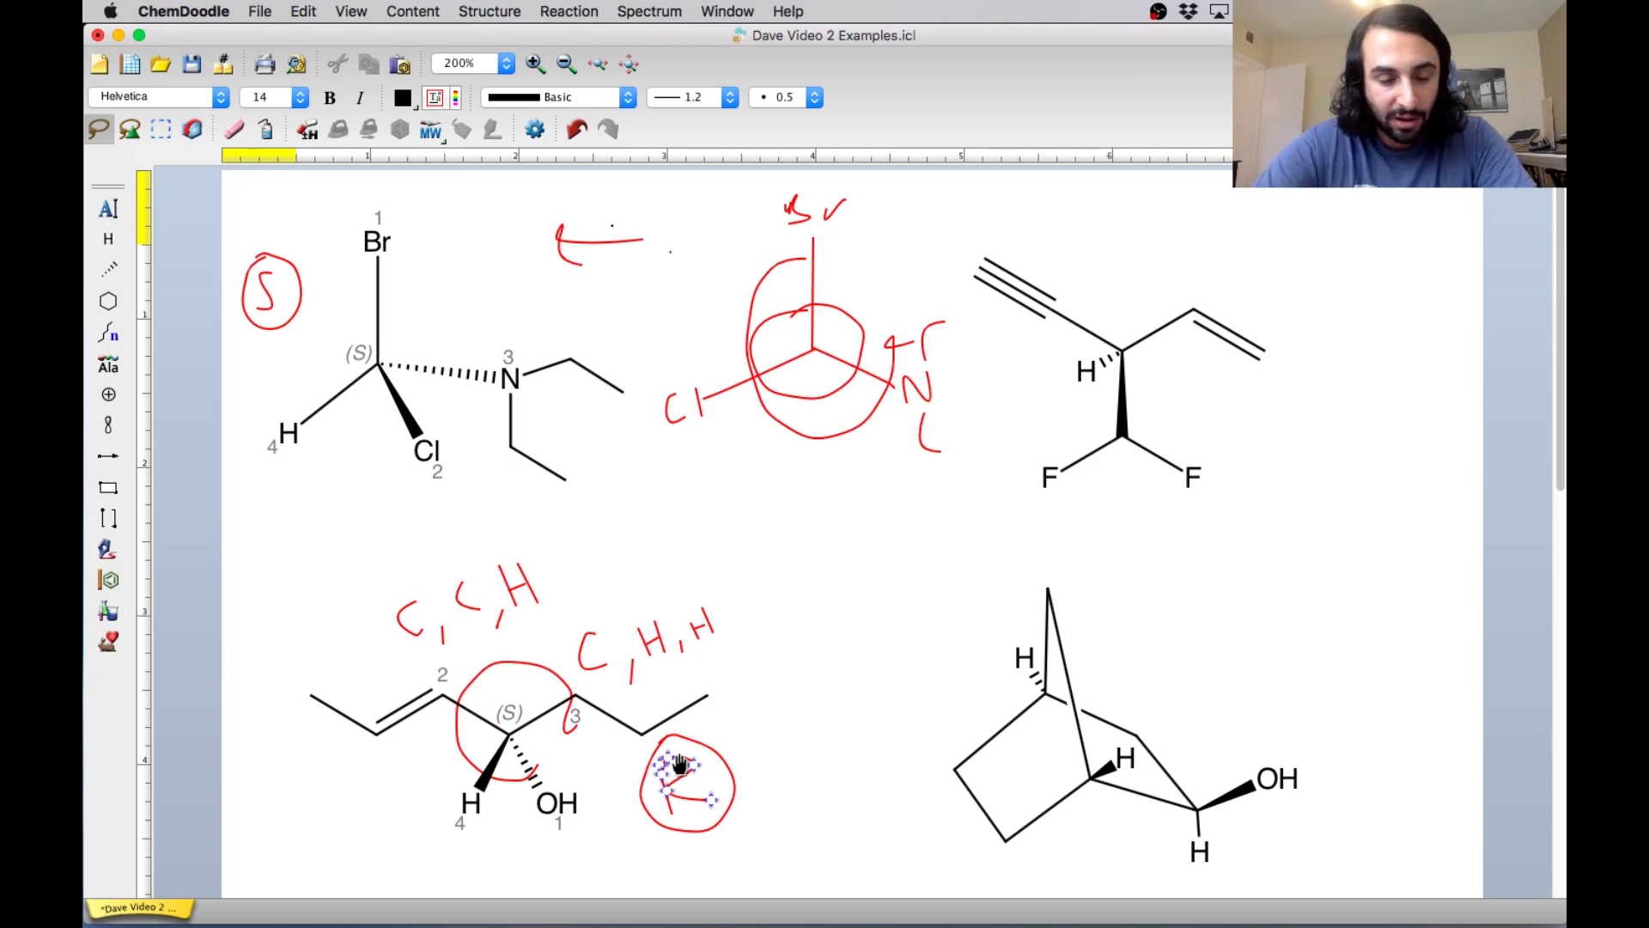
pyautogui.press('super+z')
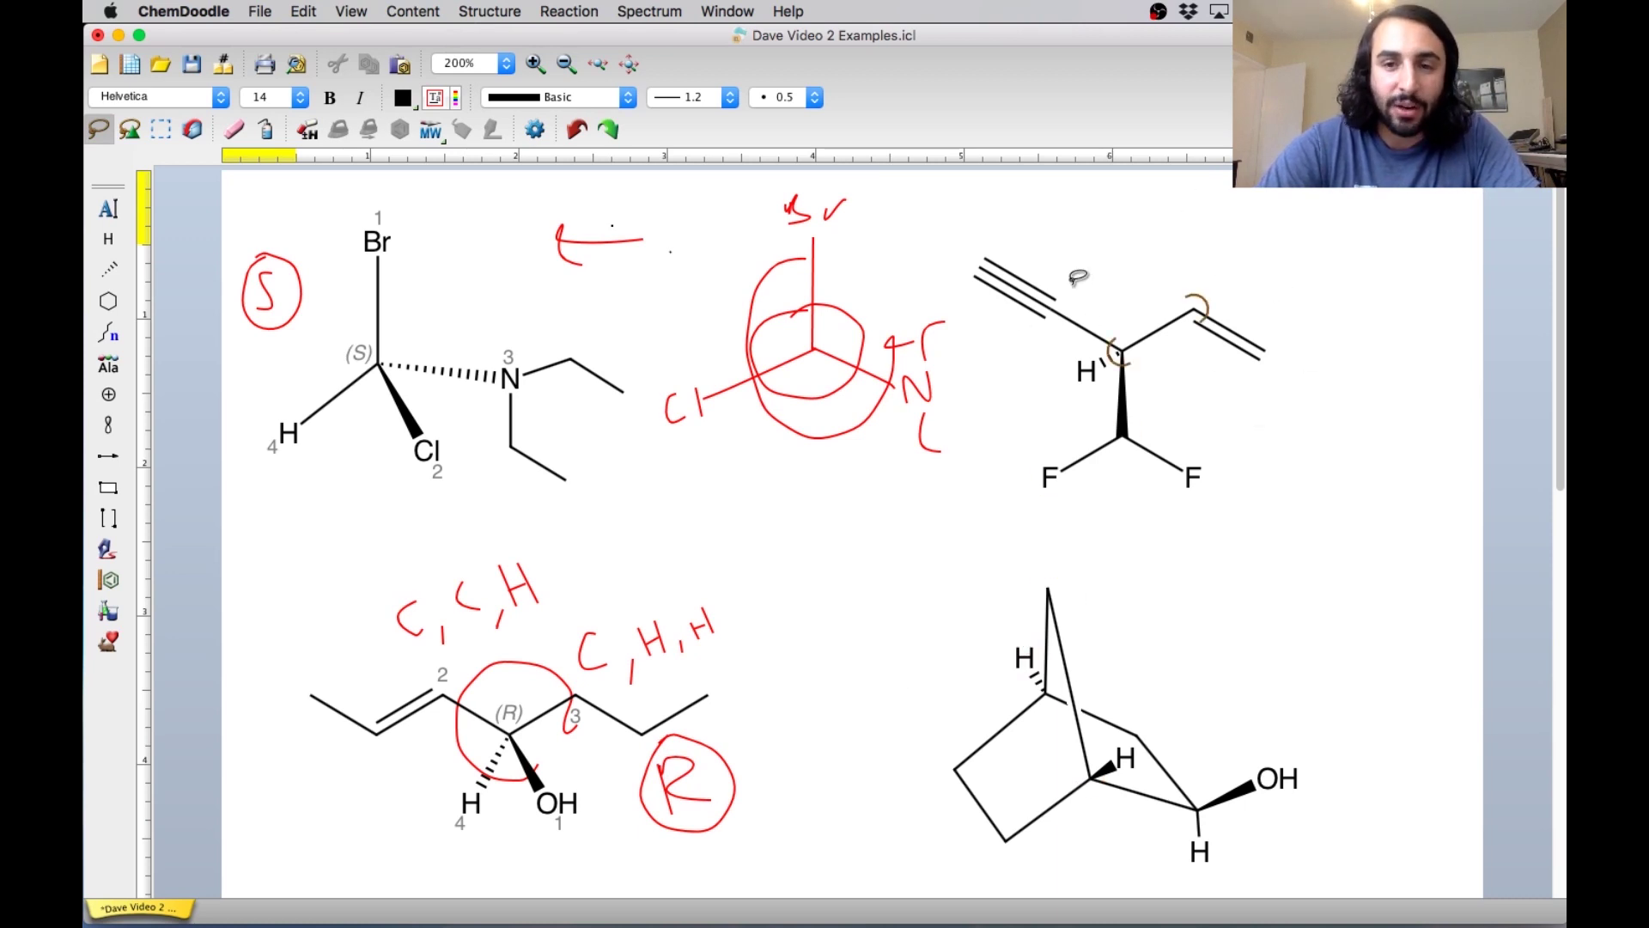
# Give the upper-right stereocentre's hydrogen the grey priority attribute label 4.
pyautogui.moveTo(1190, 300); pyautogui.dragTo(1204, 319)
pyautogui.moveTo(1112, 346); pyautogui.dragTo(1127, 360)
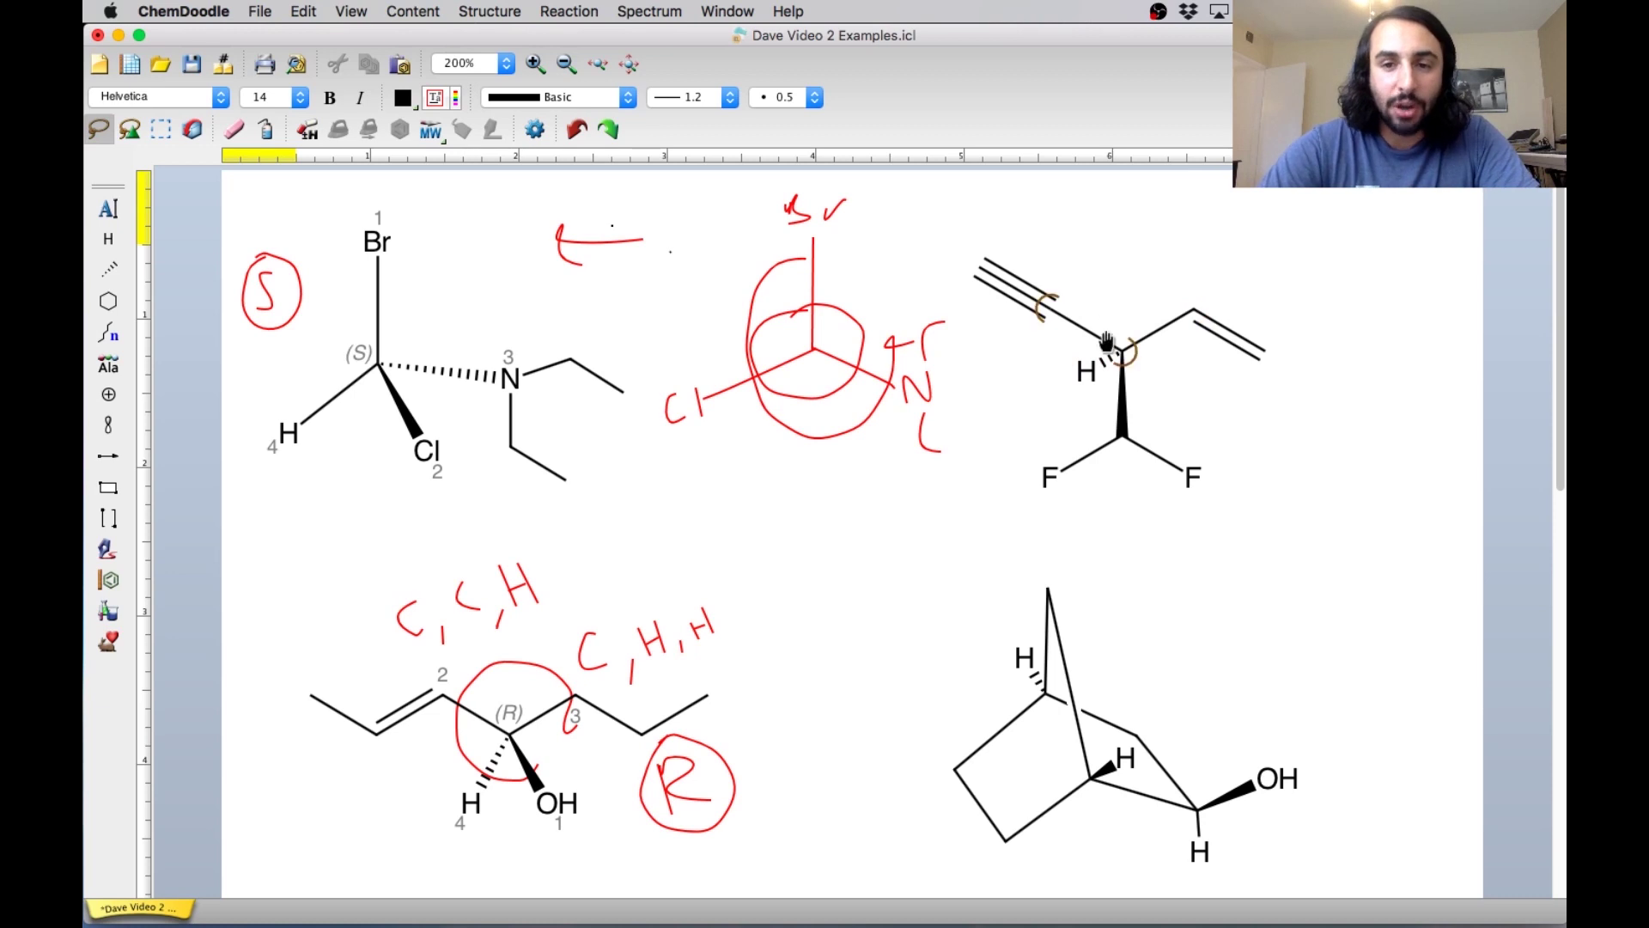
pyautogui.click(1119, 352)
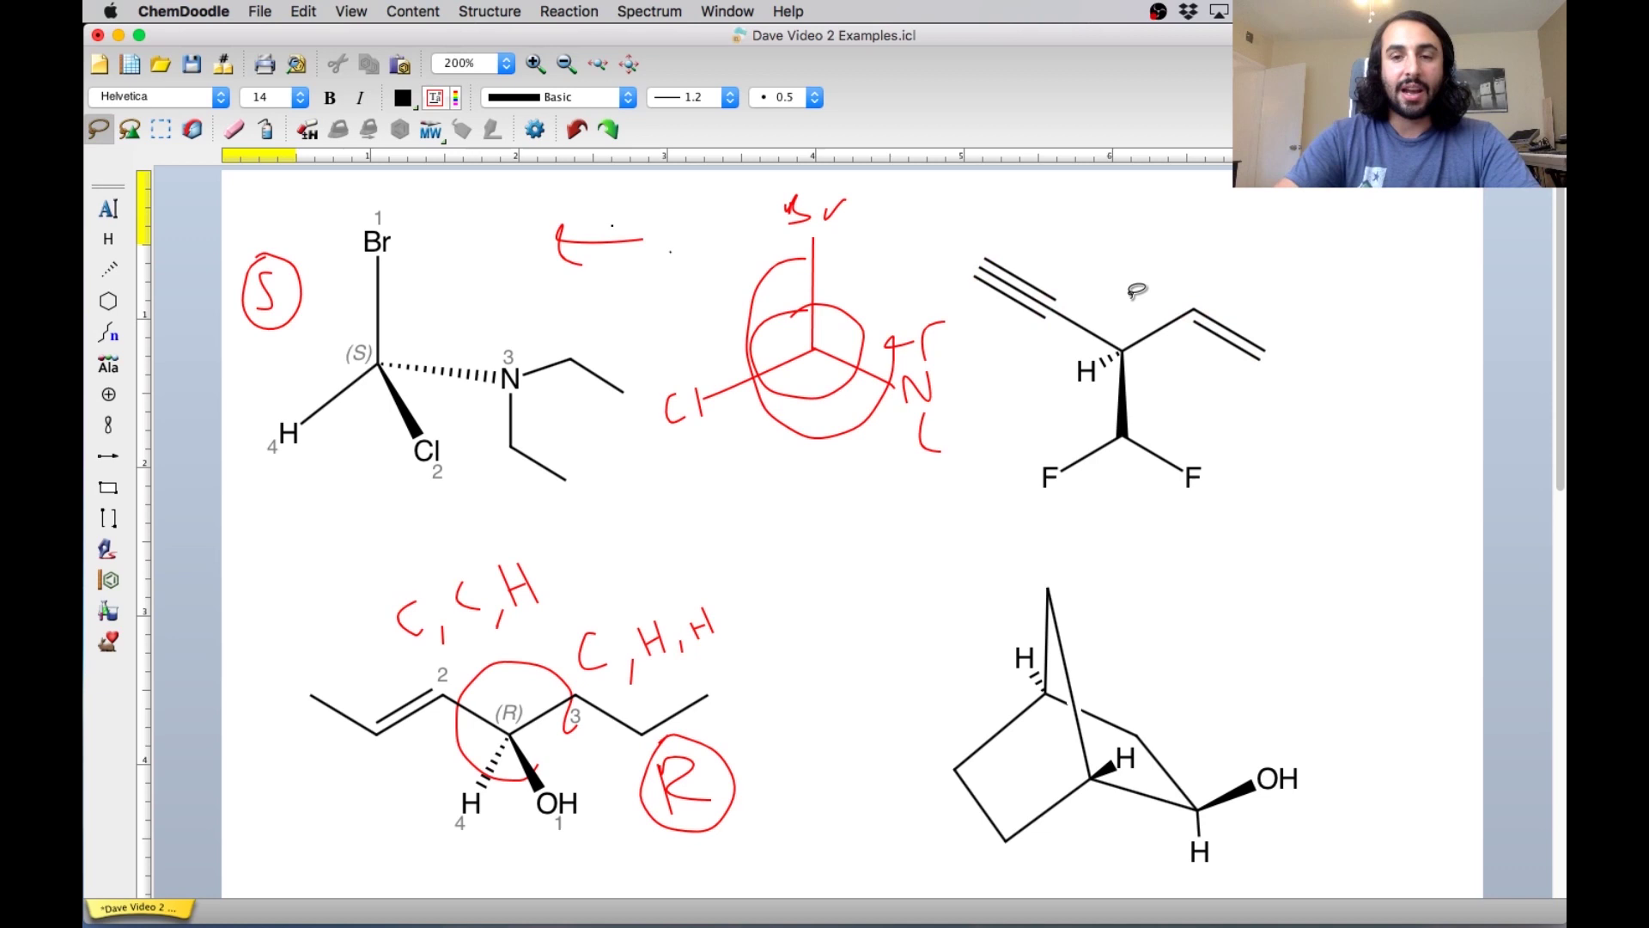
pyautogui.rightClick(1085, 371)
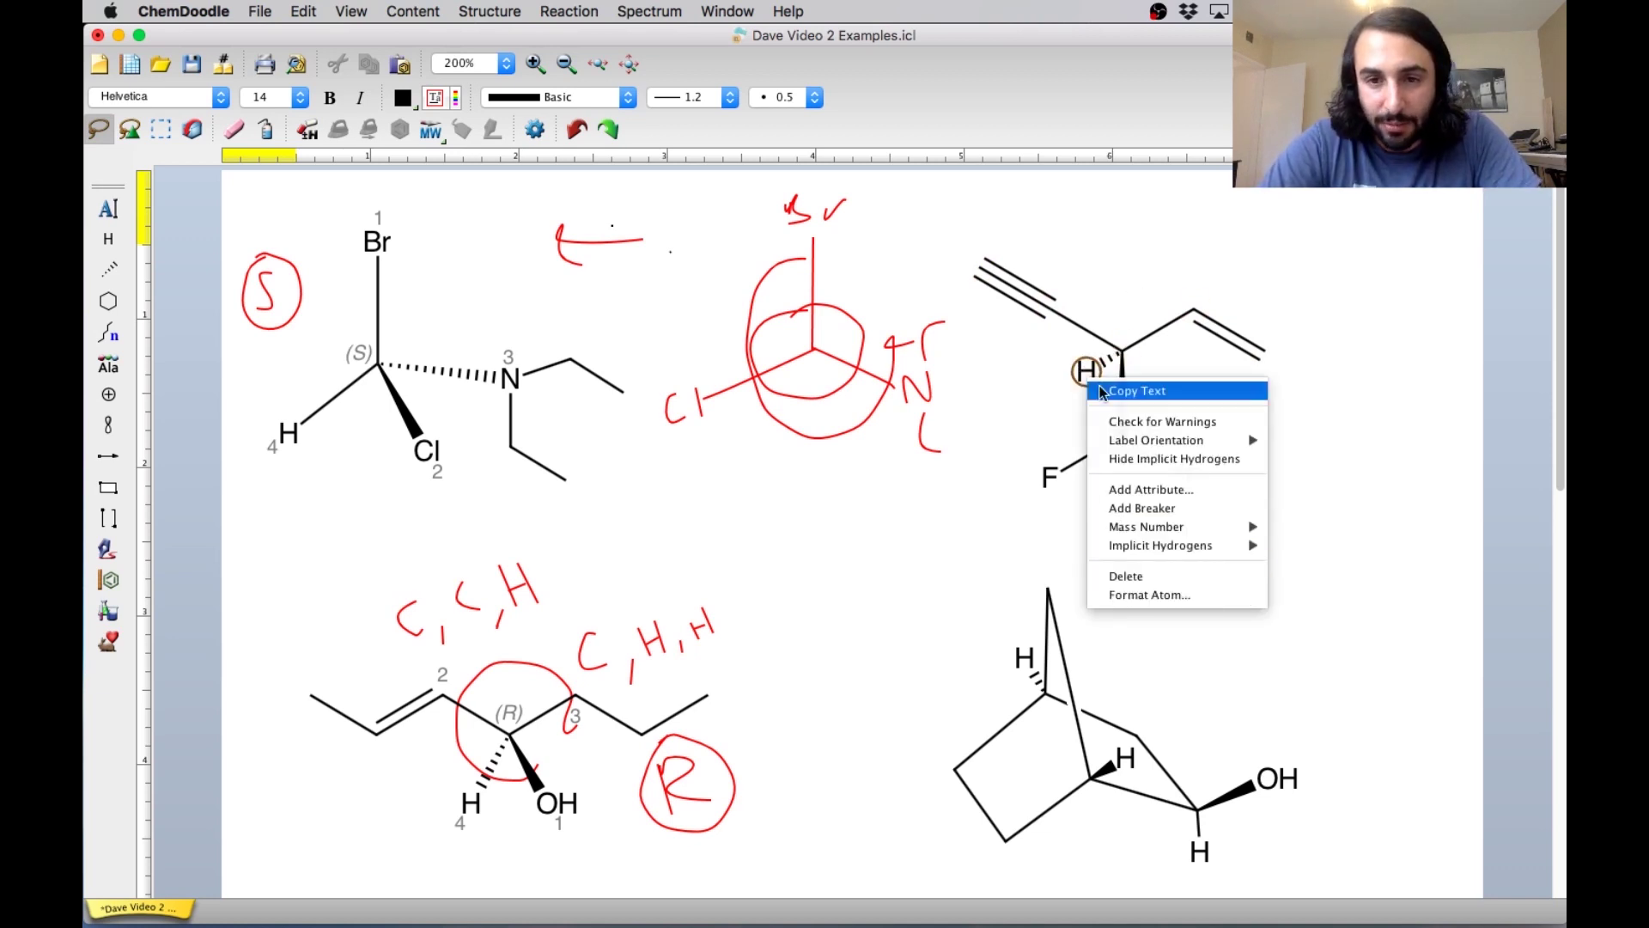
pyautogui.click(1149, 489)
pyautogui.write('4')
pyautogui.press('Return')
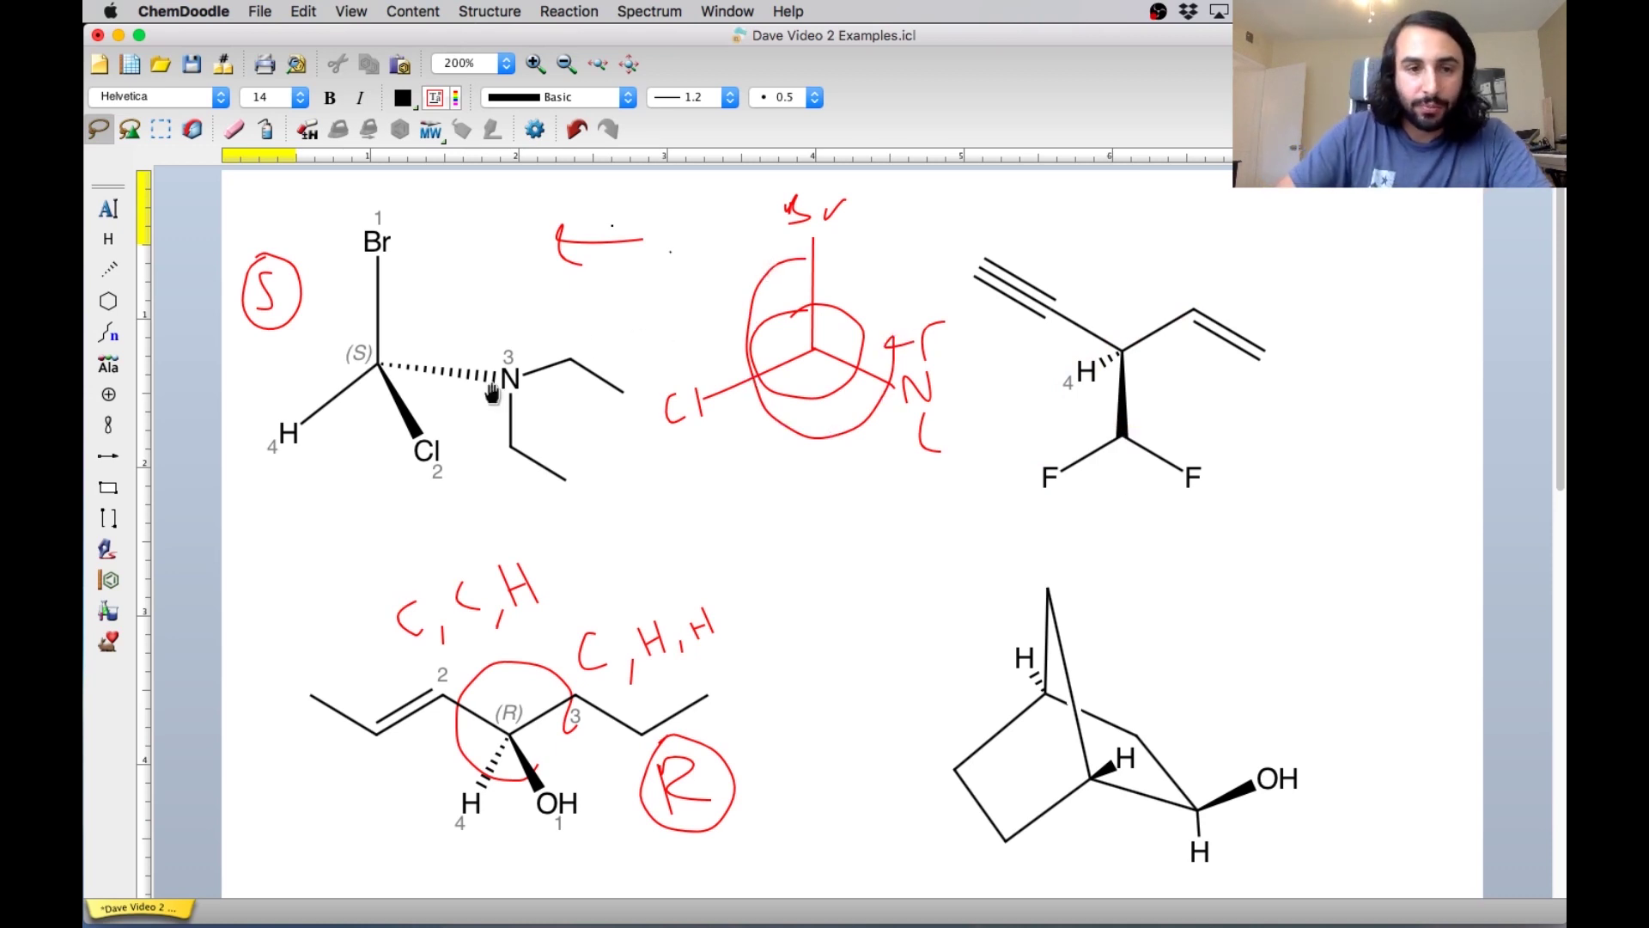
pyautogui.click(108, 551)
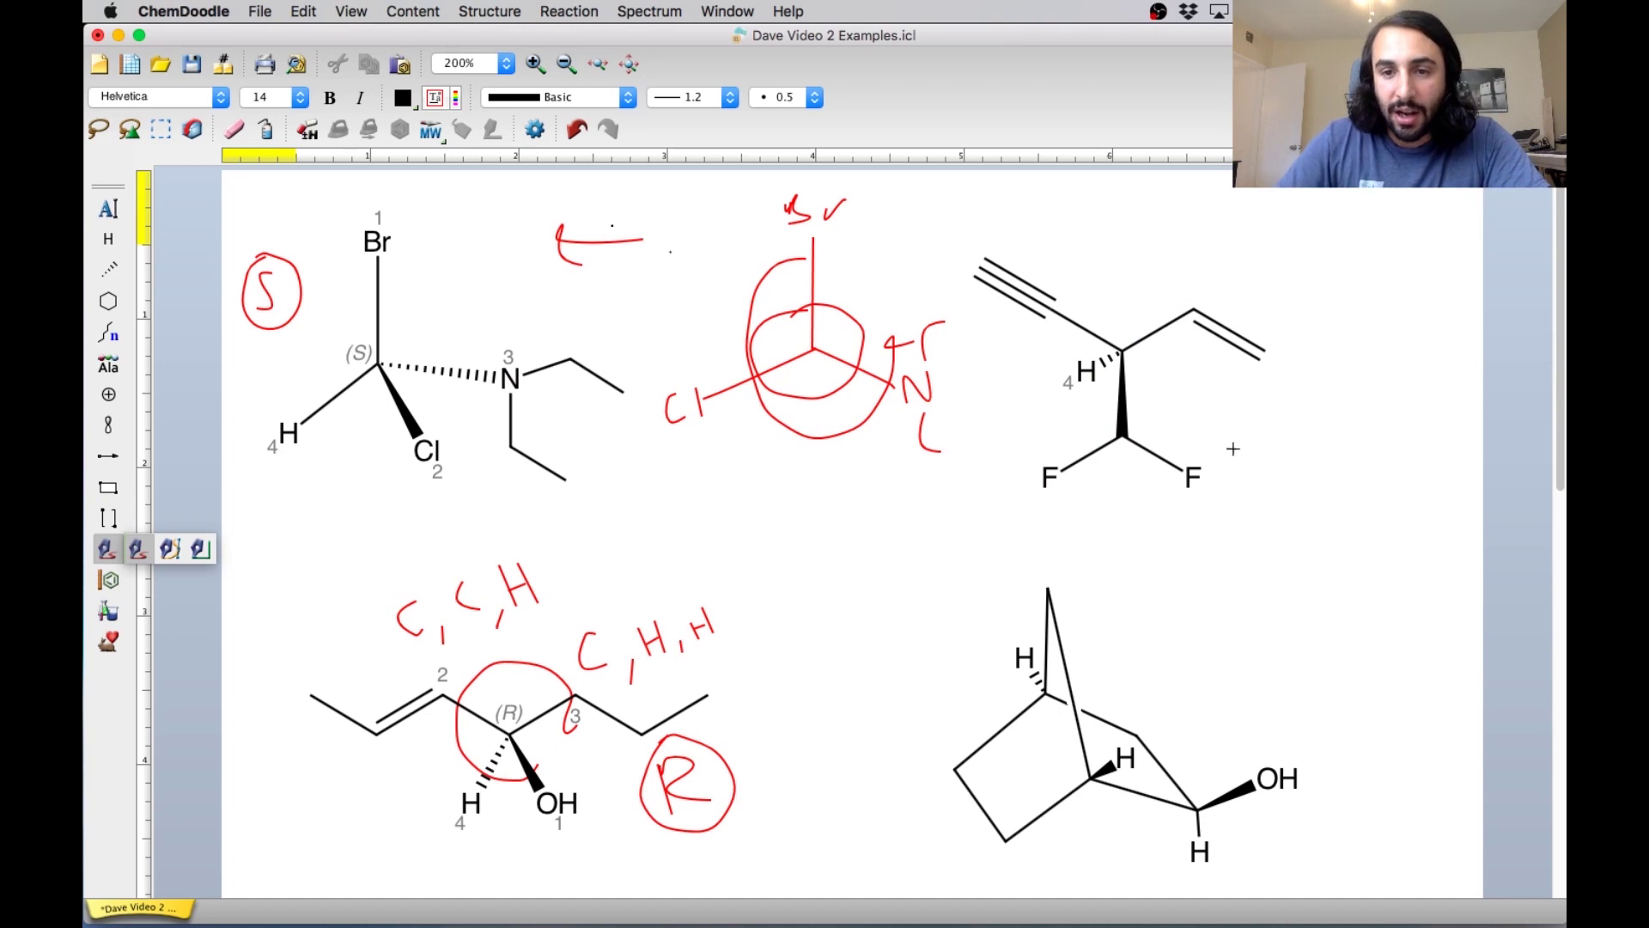
# Handwrite red notes 'F, F, H' beside CF2, 'C, C, C' above the alkyne, 'C, C, H' above the alkene.
pyautogui.moveTo(1272, 463)
pyautogui.mouseDown()
pyautogui.moveTo(1292, 411)
pyautogui.moveTo(1350, 409)
pyautogui.mouseUp()
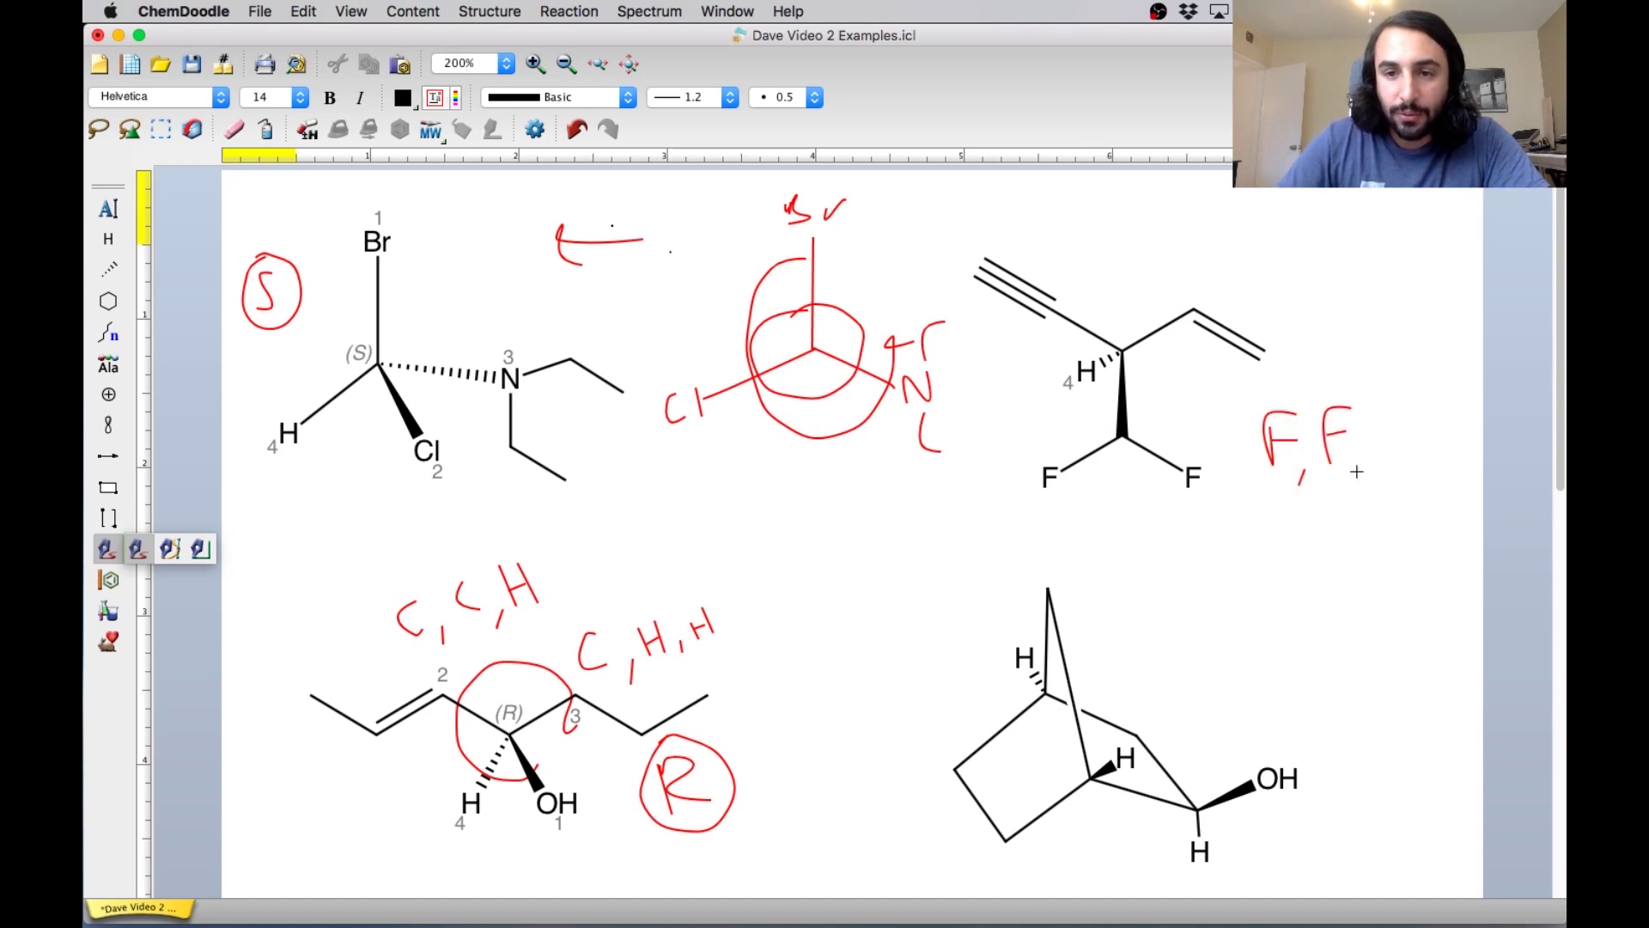
pyautogui.moveTo(1409, 425); pyautogui.dragTo(1409, 426)
pyautogui.moveTo(1409, 402); pyautogui.dragTo(1410, 451)
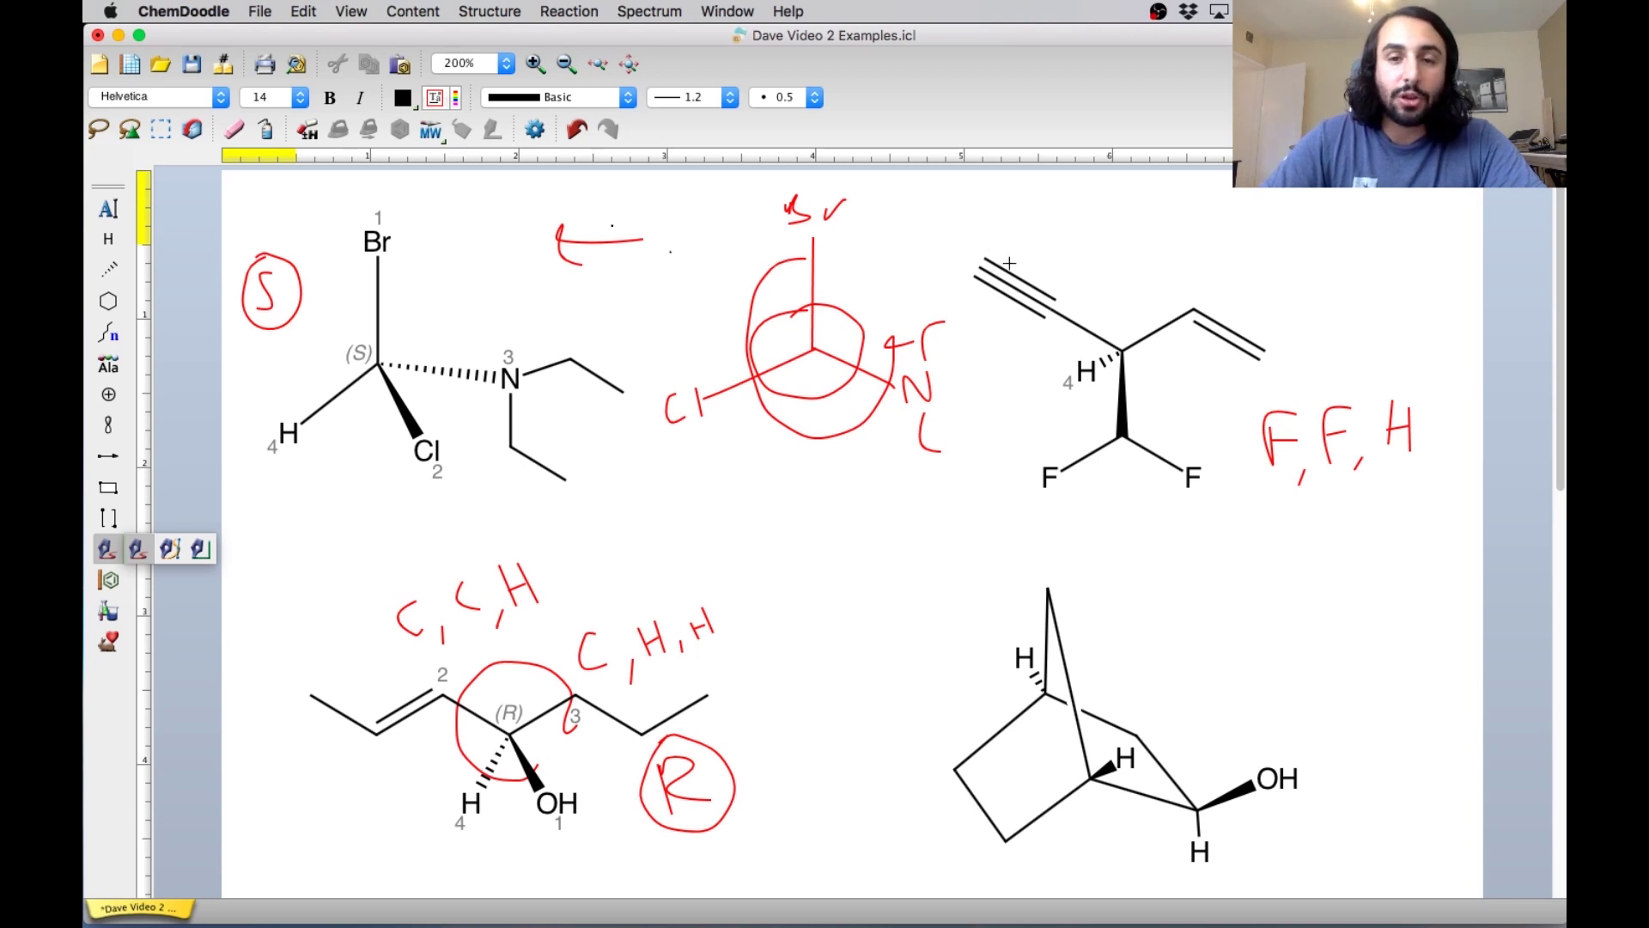
pyautogui.moveTo(1031, 203)
pyautogui.mouseDown()
pyautogui.moveTo(1011, 215)
pyautogui.moveTo(1034, 233)
pyautogui.moveTo(1136, 231)
pyautogui.mouseUp()
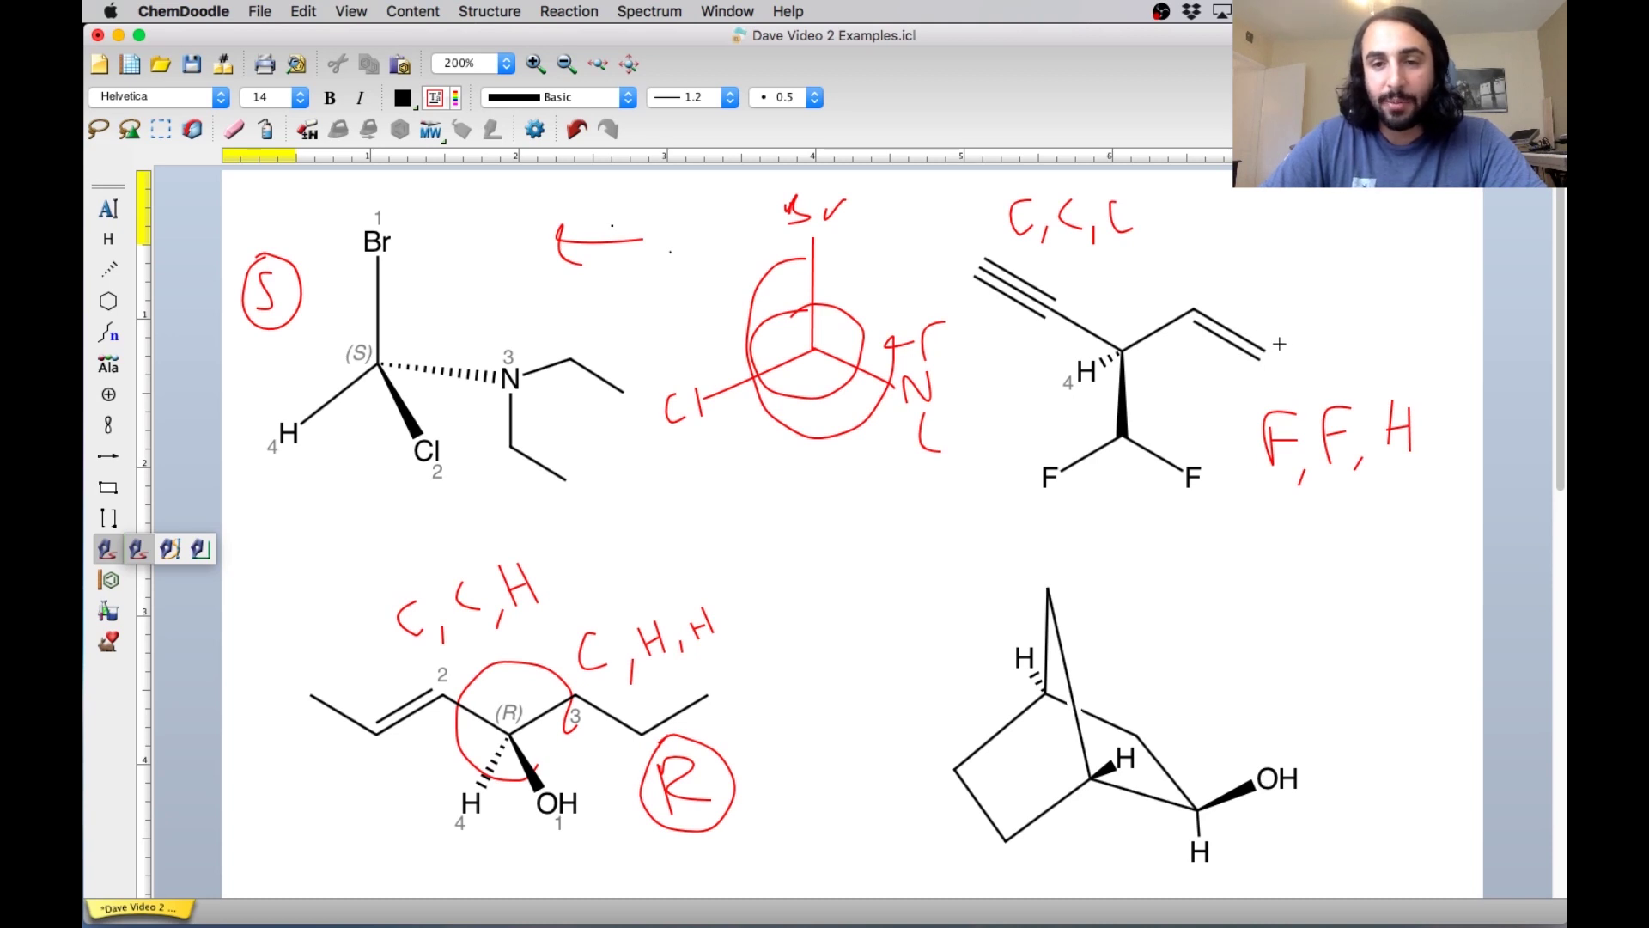
pyautogui.moveTo(1256, 226)
pyautogui.mouseDown()
pyautogui.moveTo(1229, 248)
pyautogui.moveTo(1277, 279)
pyautogui.mouseUp()
pyautogui.moveTo(1320, 220); pyautogui.dragTo(1322, 250)
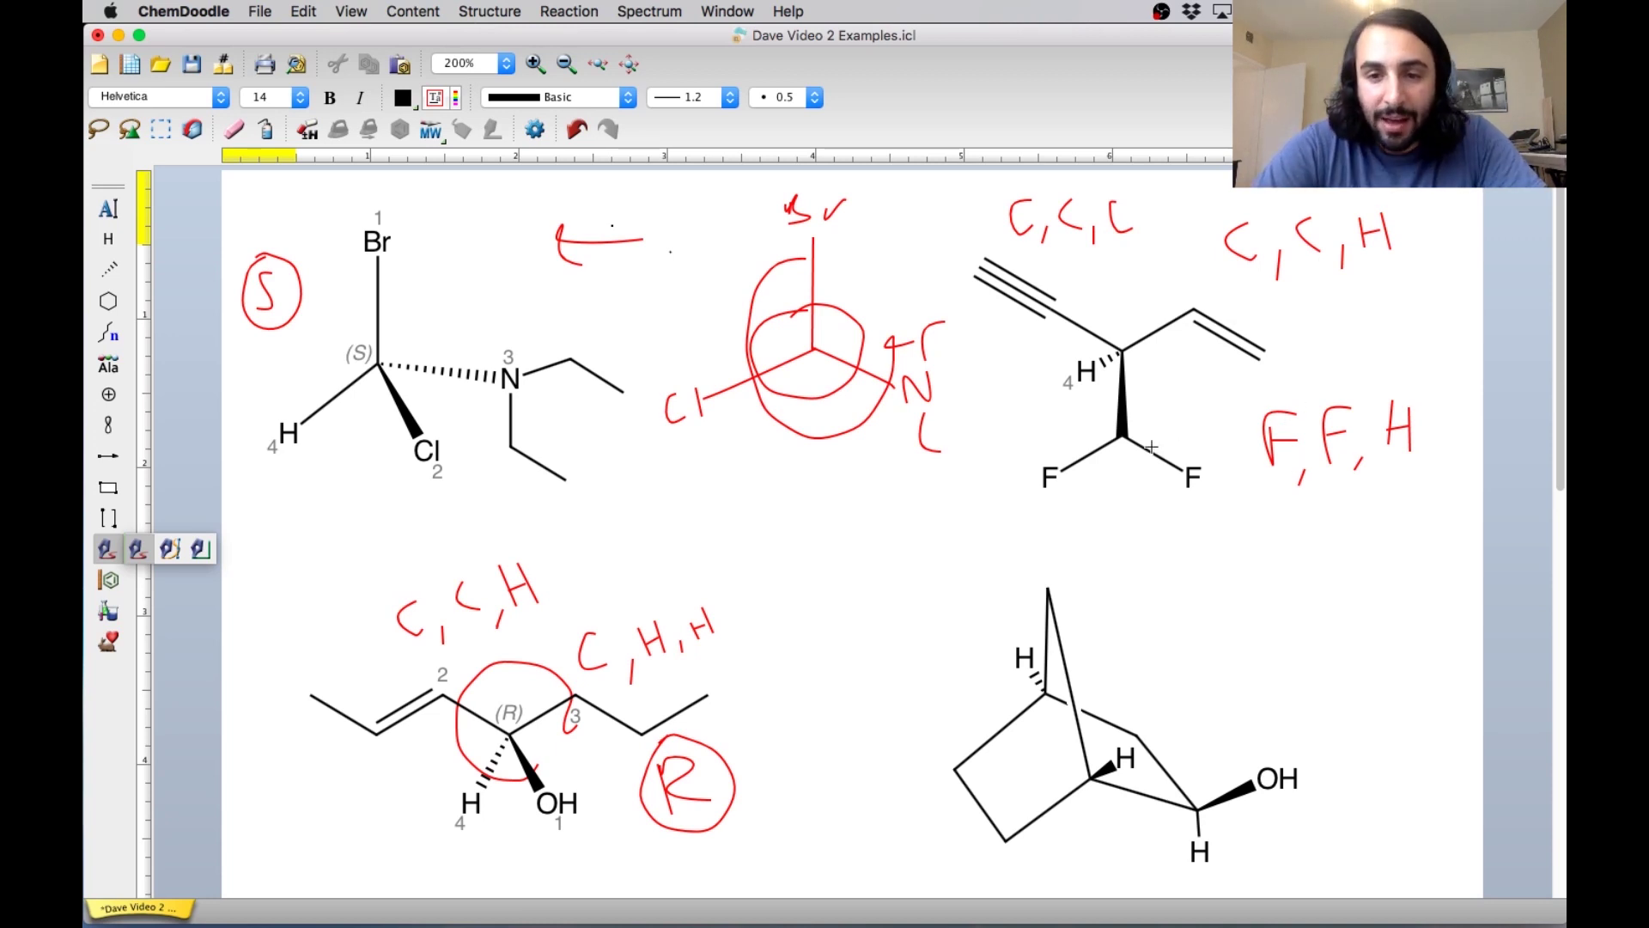
pyautogui.click(99, 129)
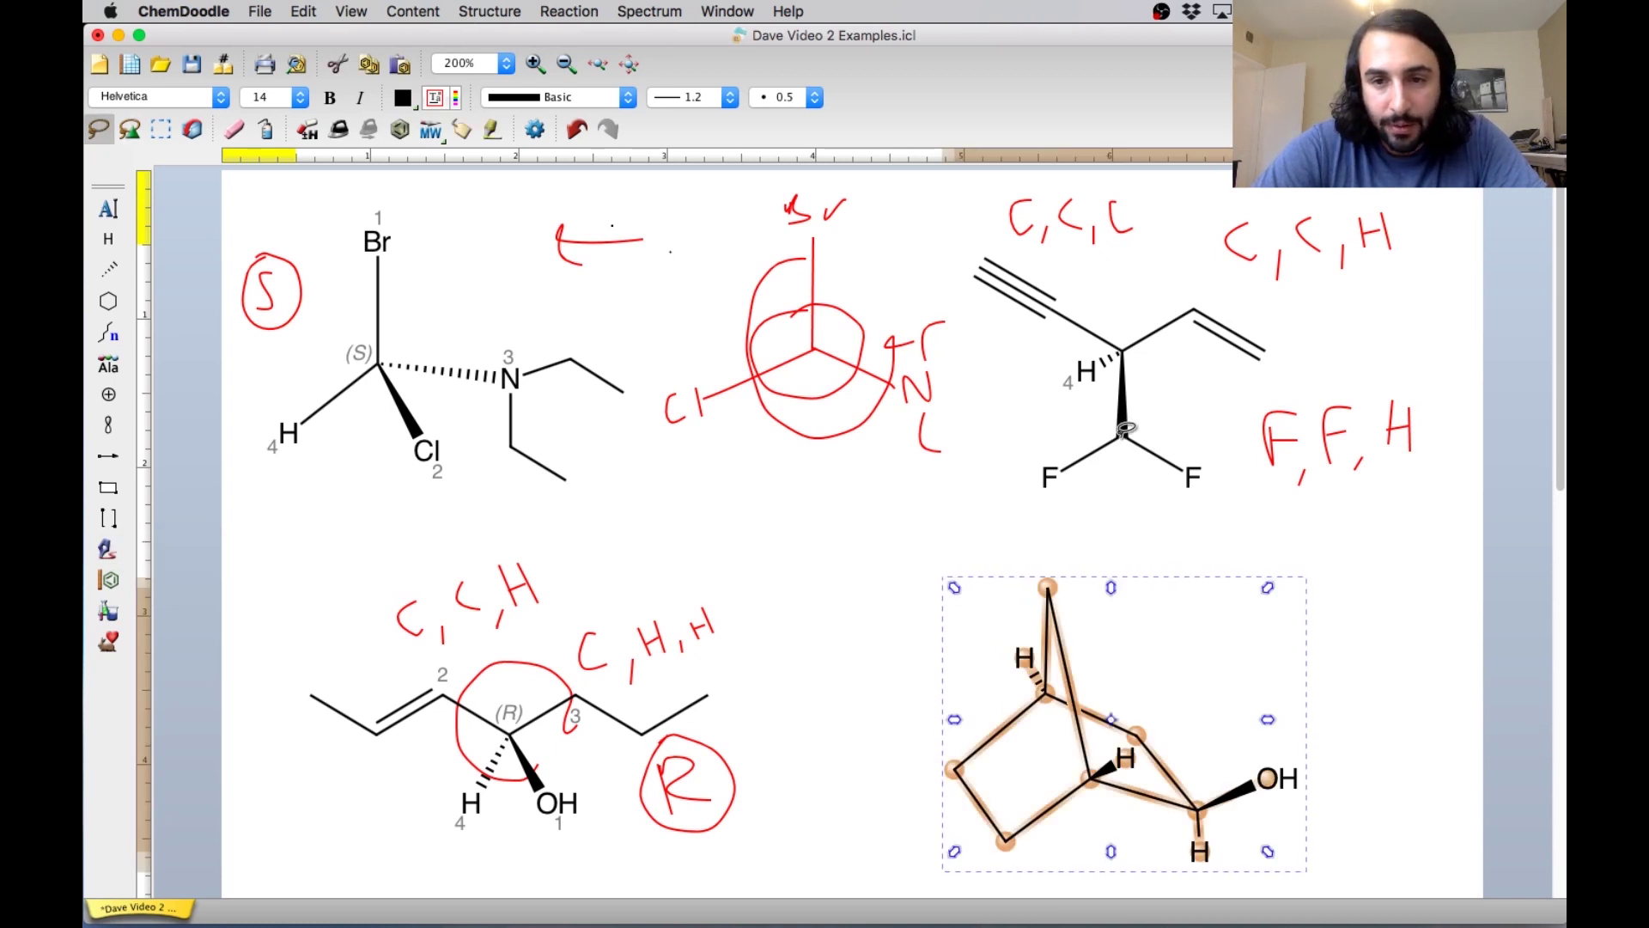
# Give the CF2 carbon priority label 1.
pyautogui.click(1127, 428)
pyautogui.rightClick(1121, 434)
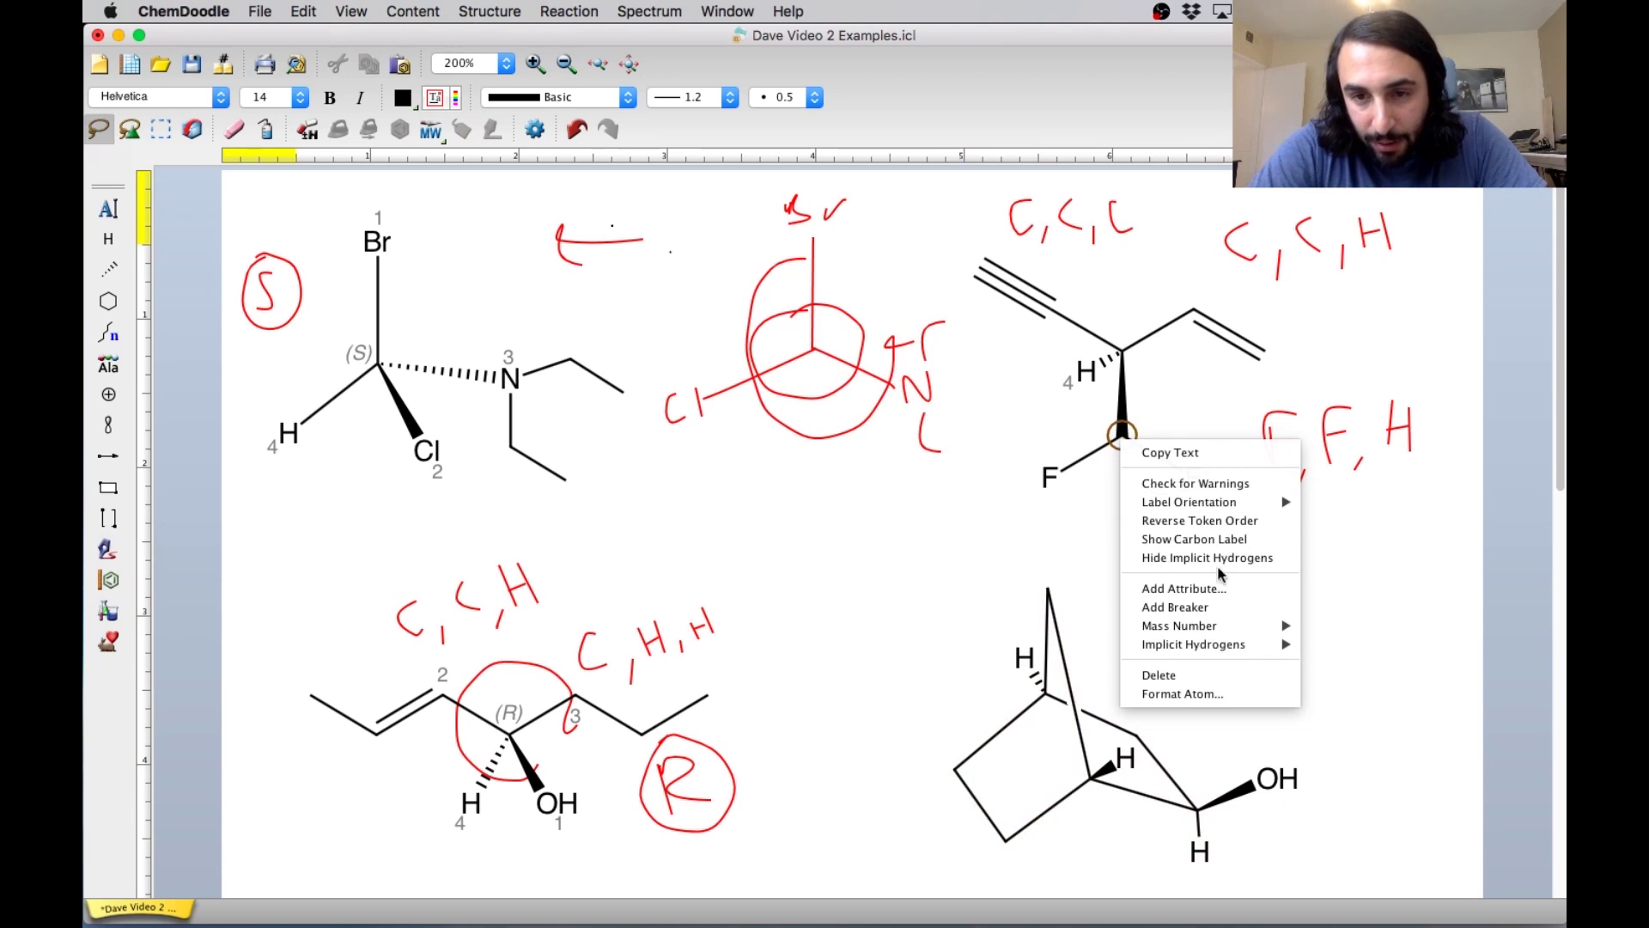
pyautogui.click(1225, 589)
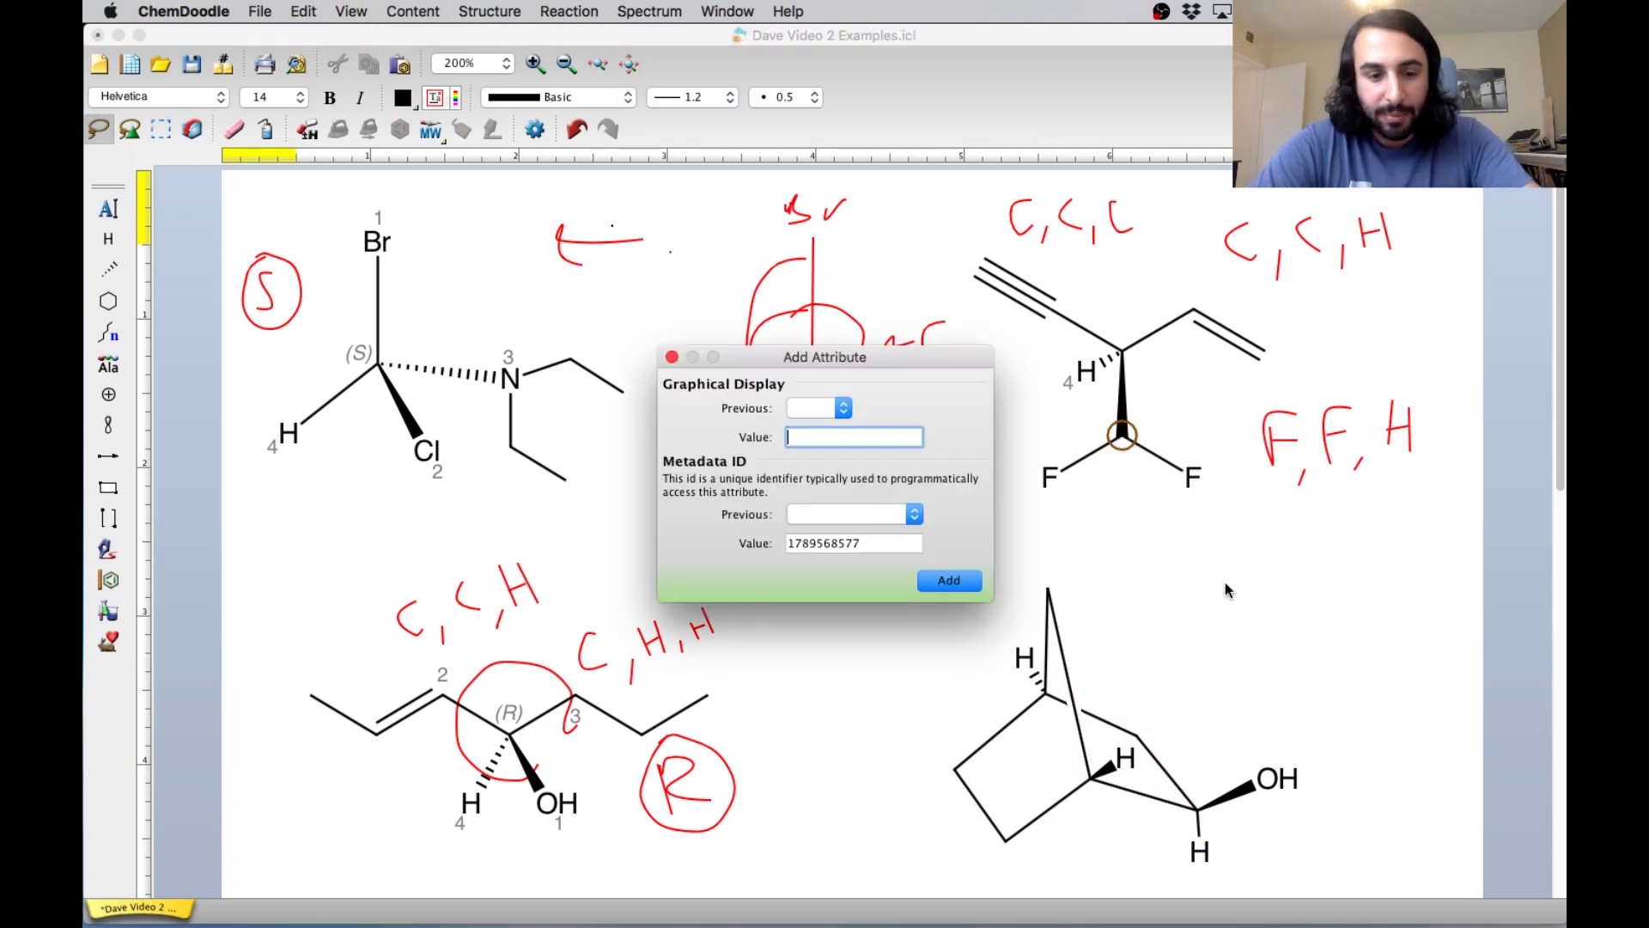
pyautogui.write('1')
pyautogui.press('Return')
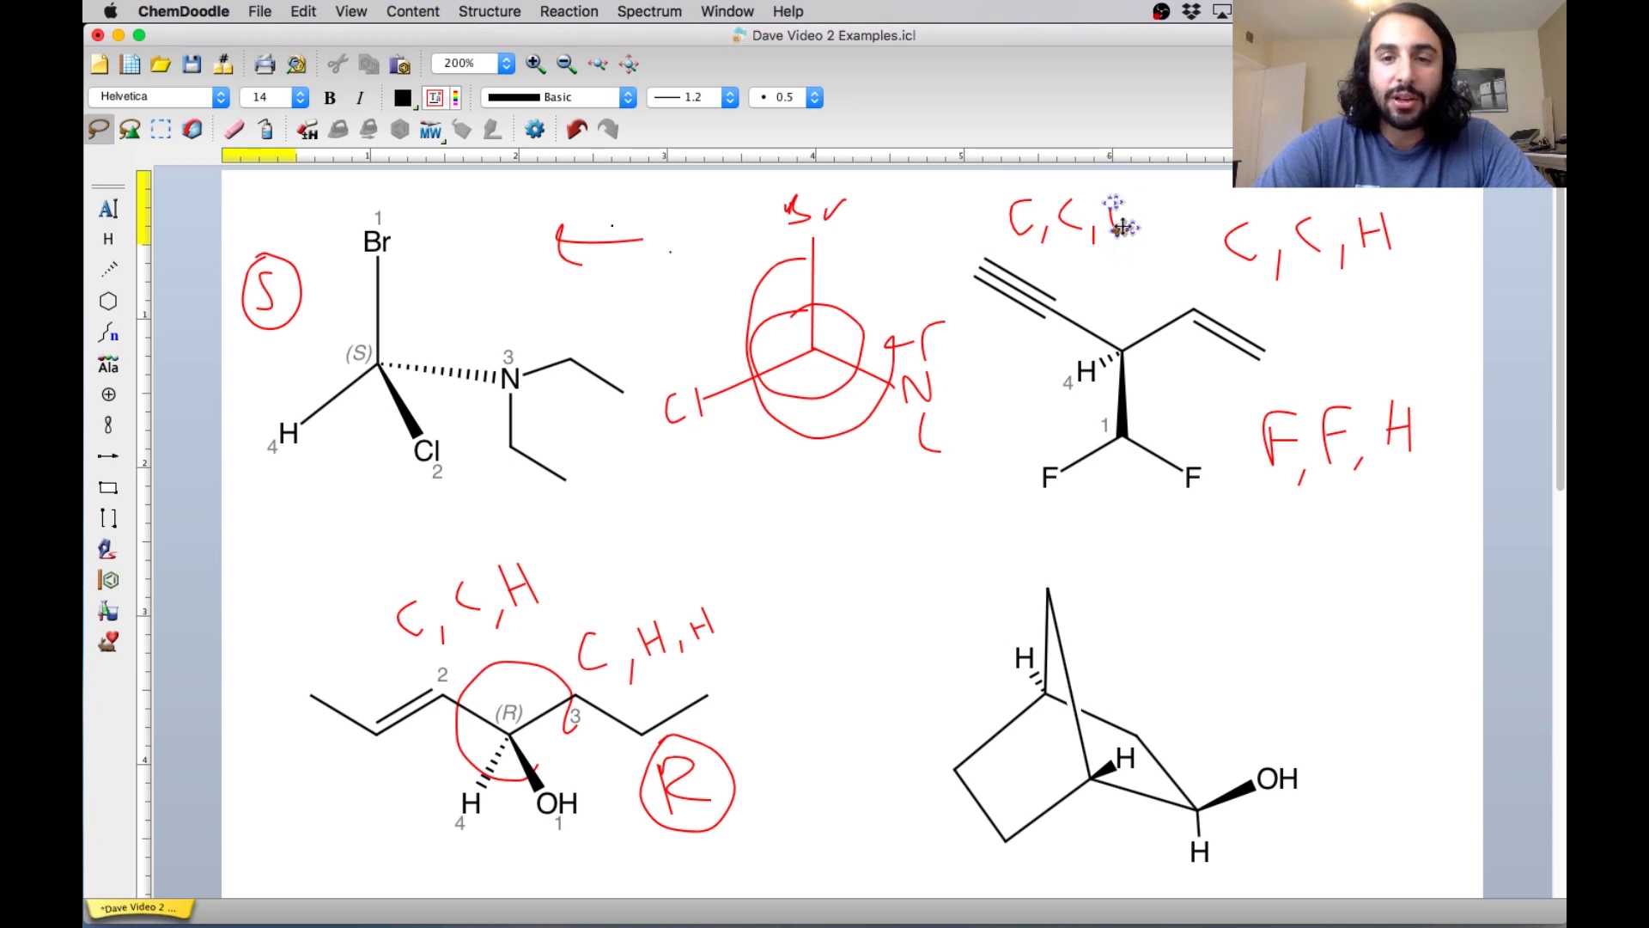
# Label the alkyne carbon 2 and the alkene carbon 3, then start circling the stereocentre in red.
pyautogui.rightClick(1049, 311)
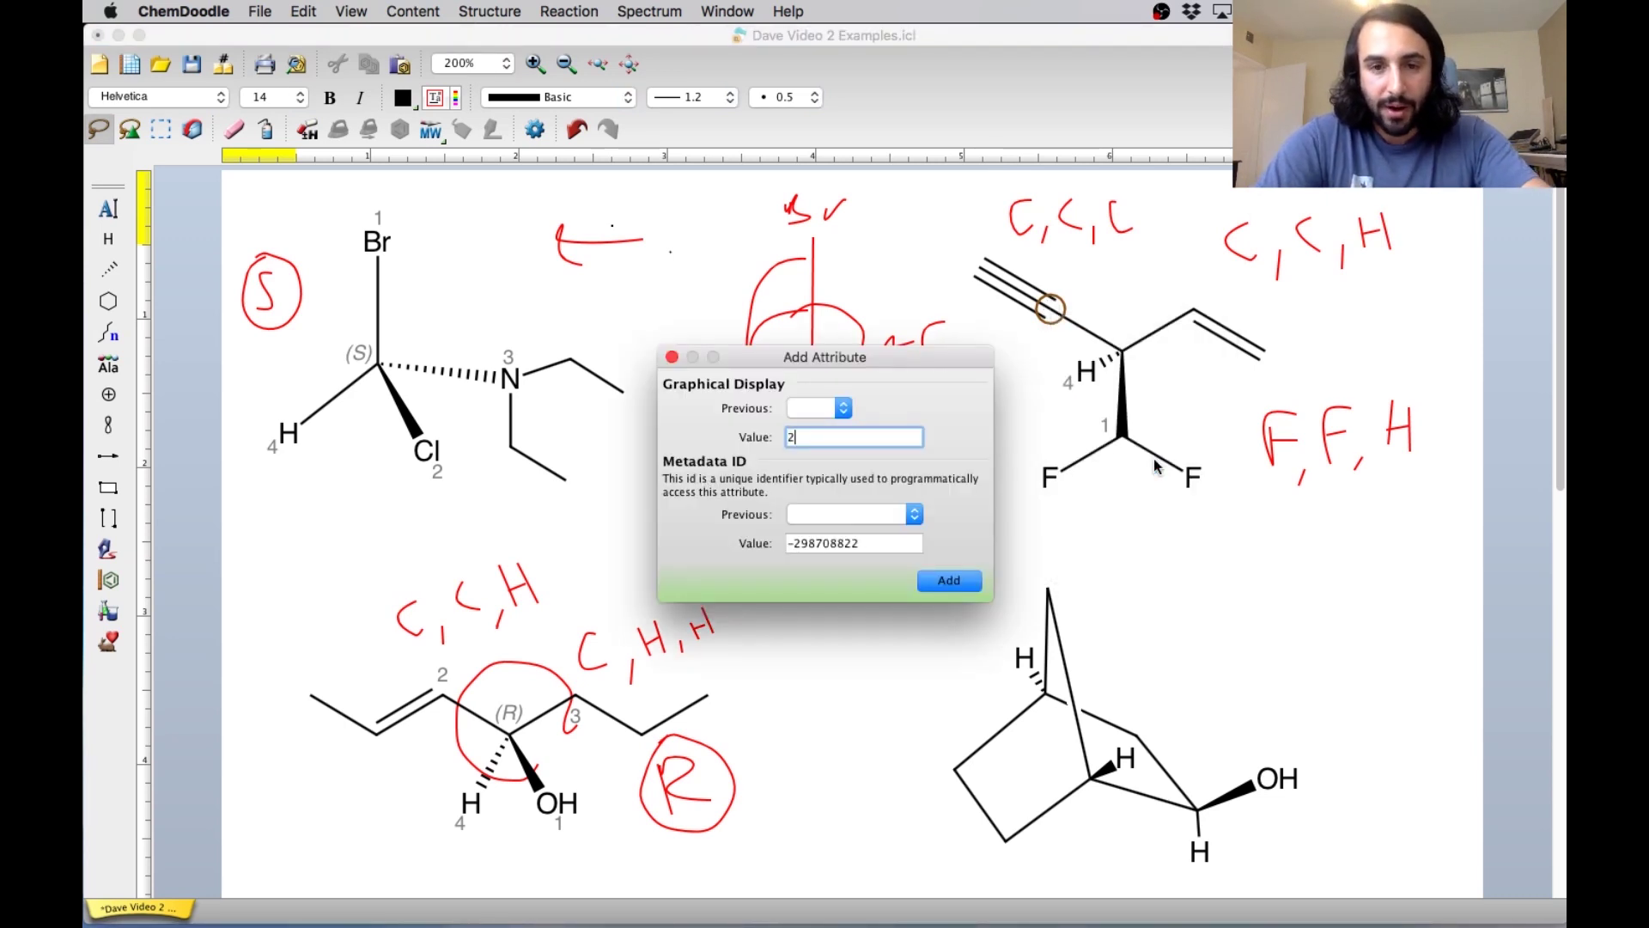
pyautogui.press('Return')
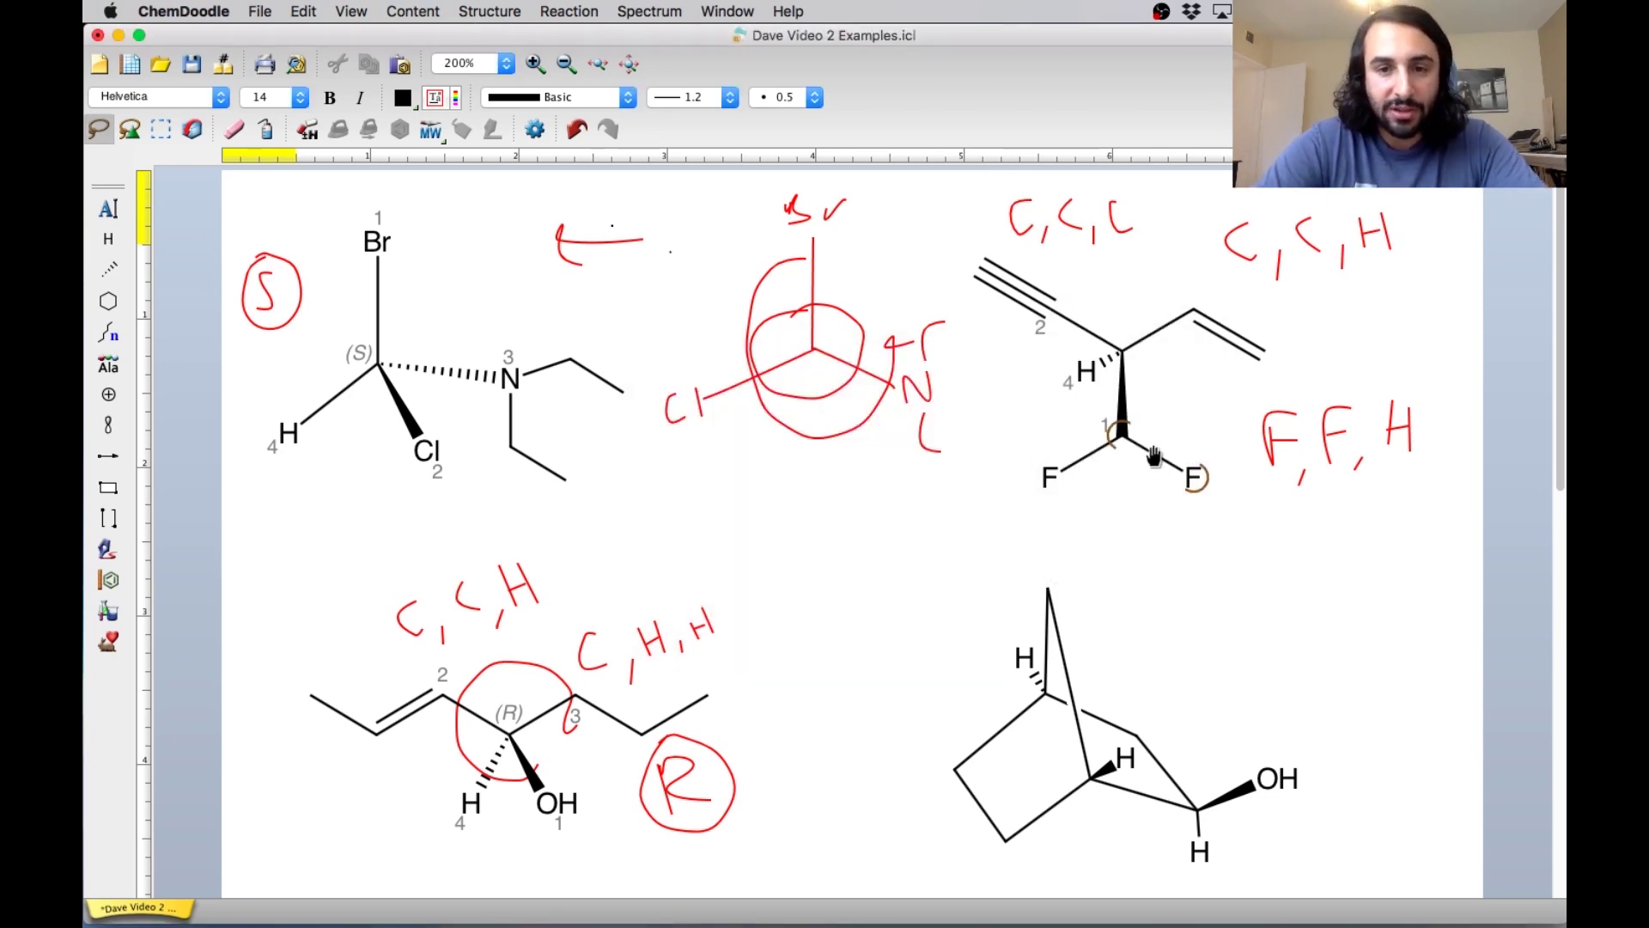
pyautogui.rightClick(1194, 309)
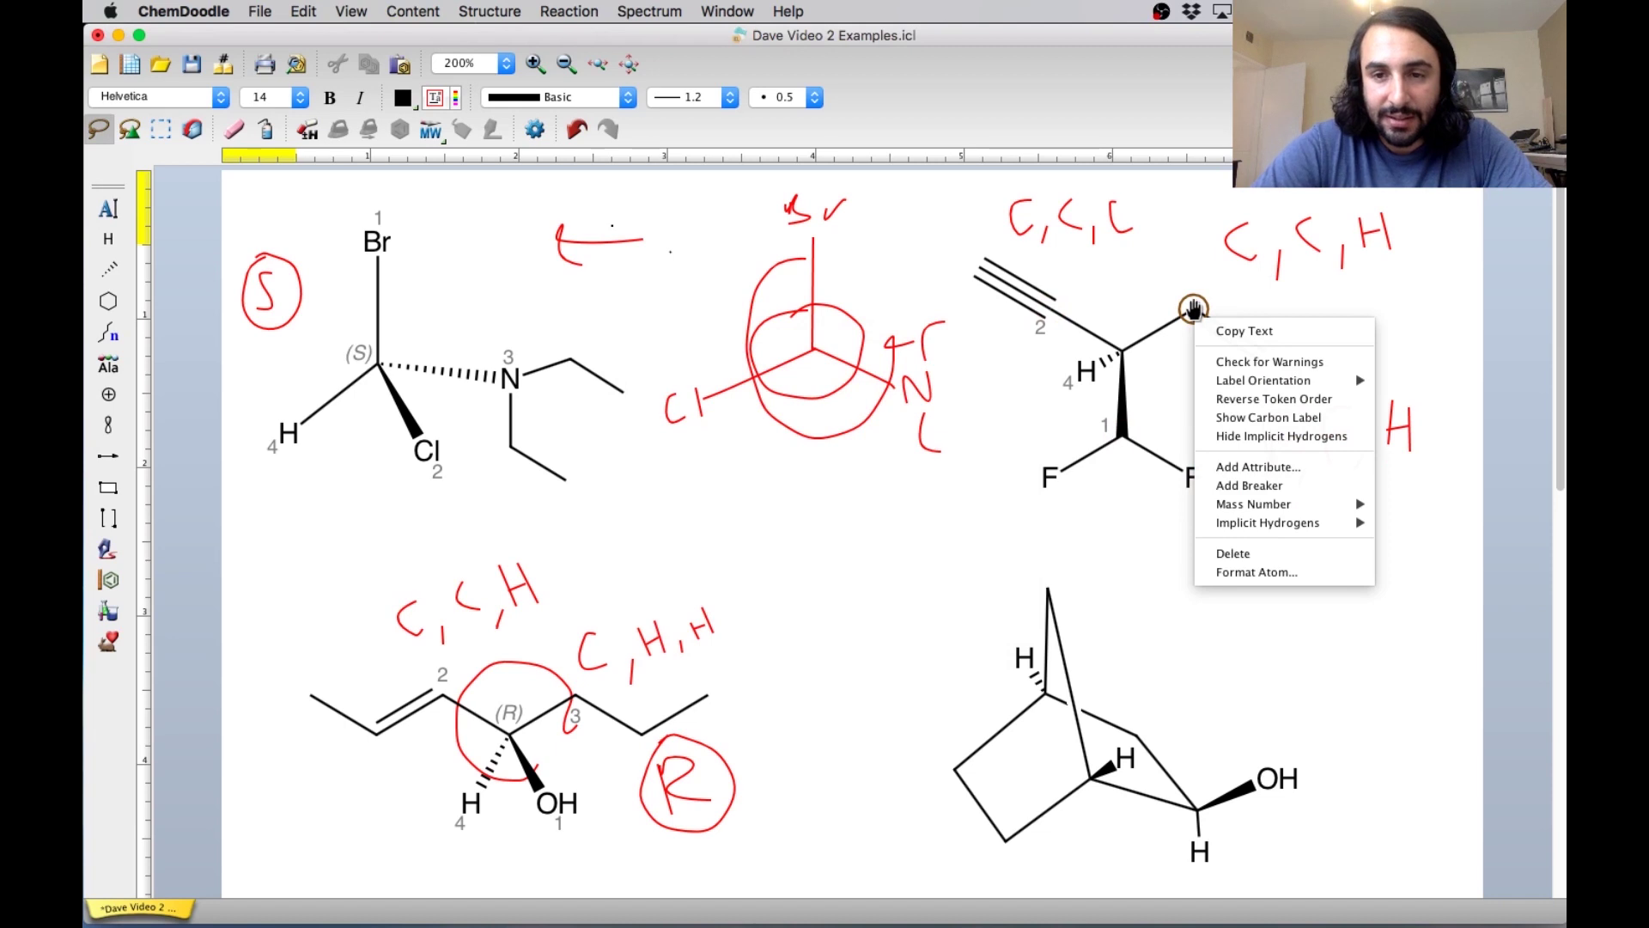
pyautogui.click(1278, 466)
pyautogui.write('3')
pyautogui.press('Return')
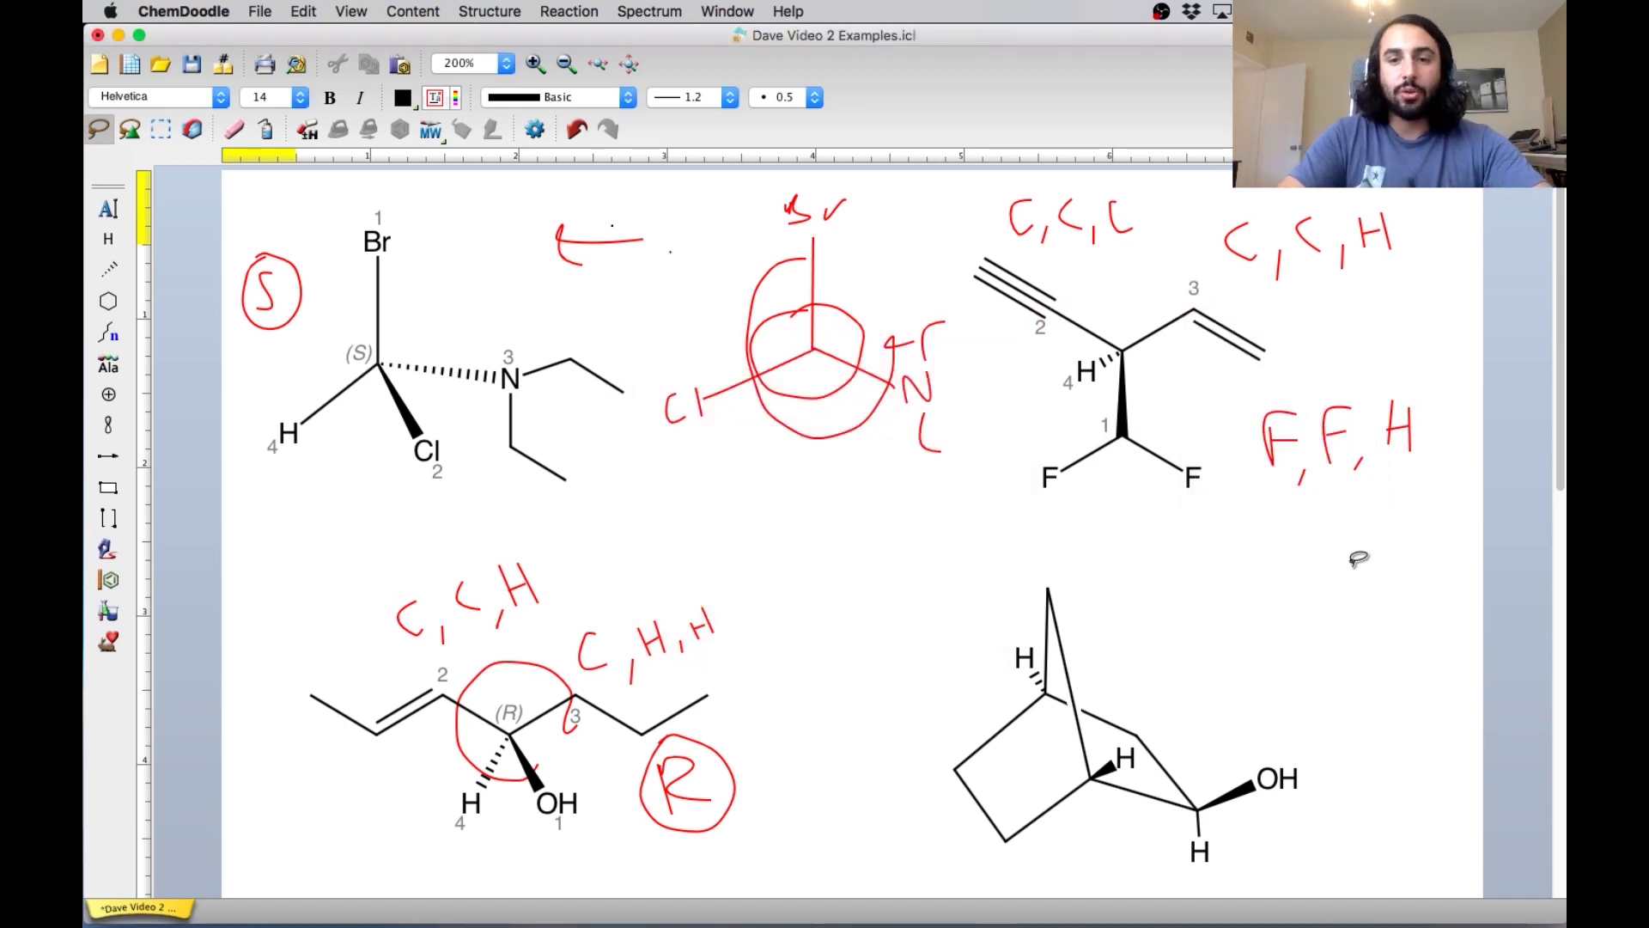
pyautogui.click(107, 548)
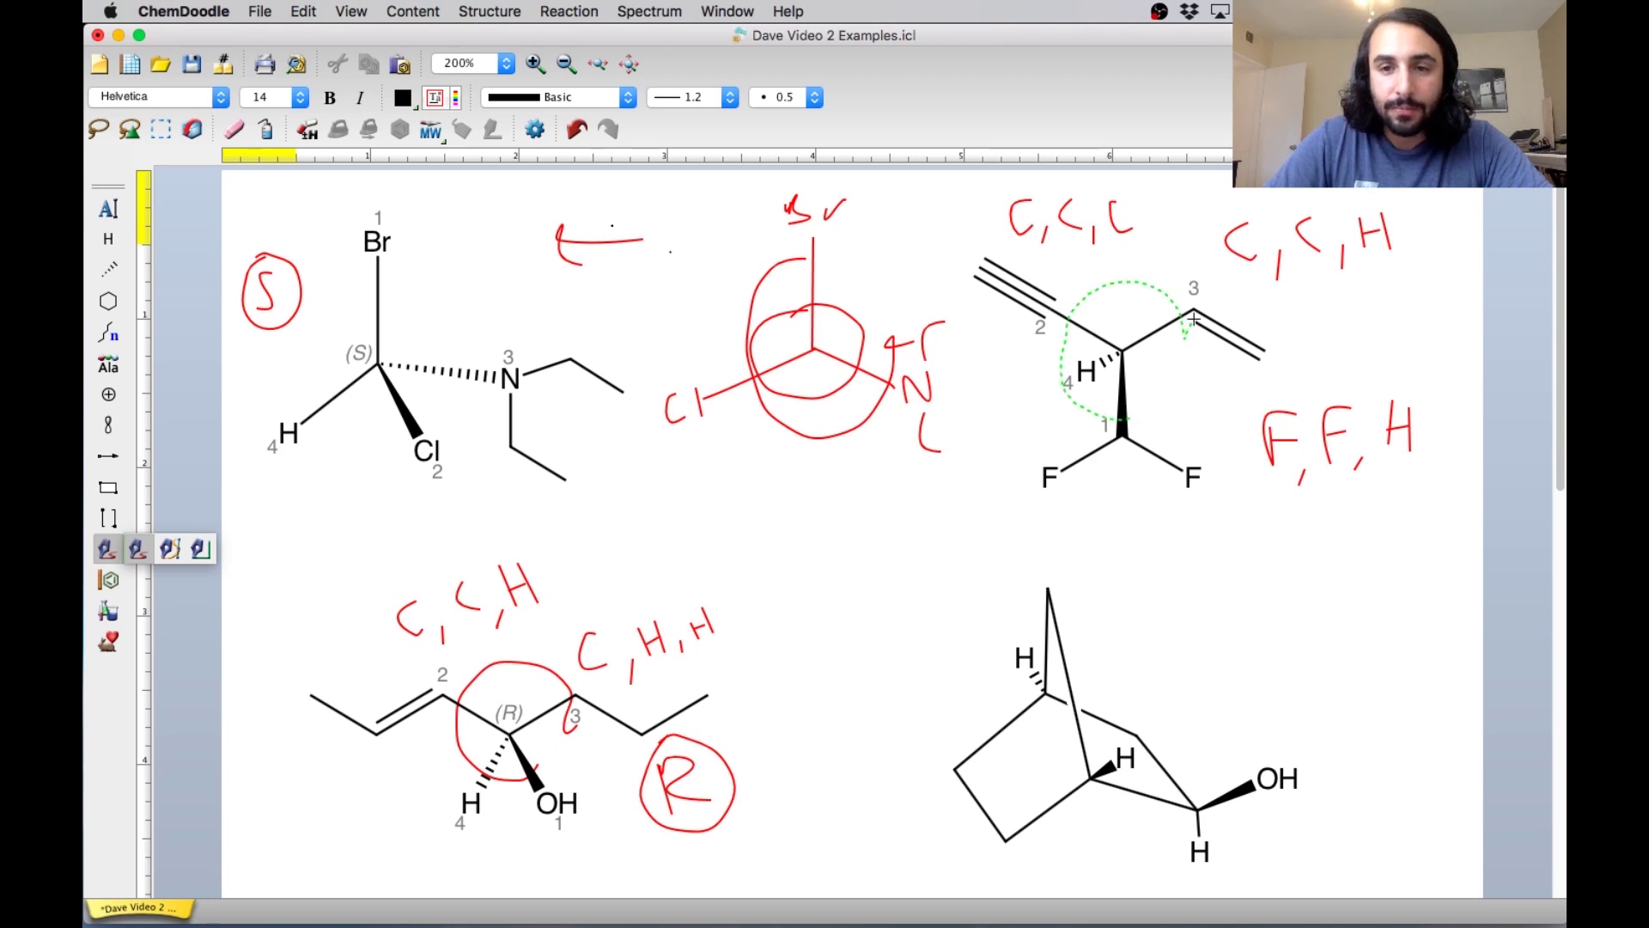
pyautogui.moveTo(1162, 324); pyautogui.dragTo(1165, 327)
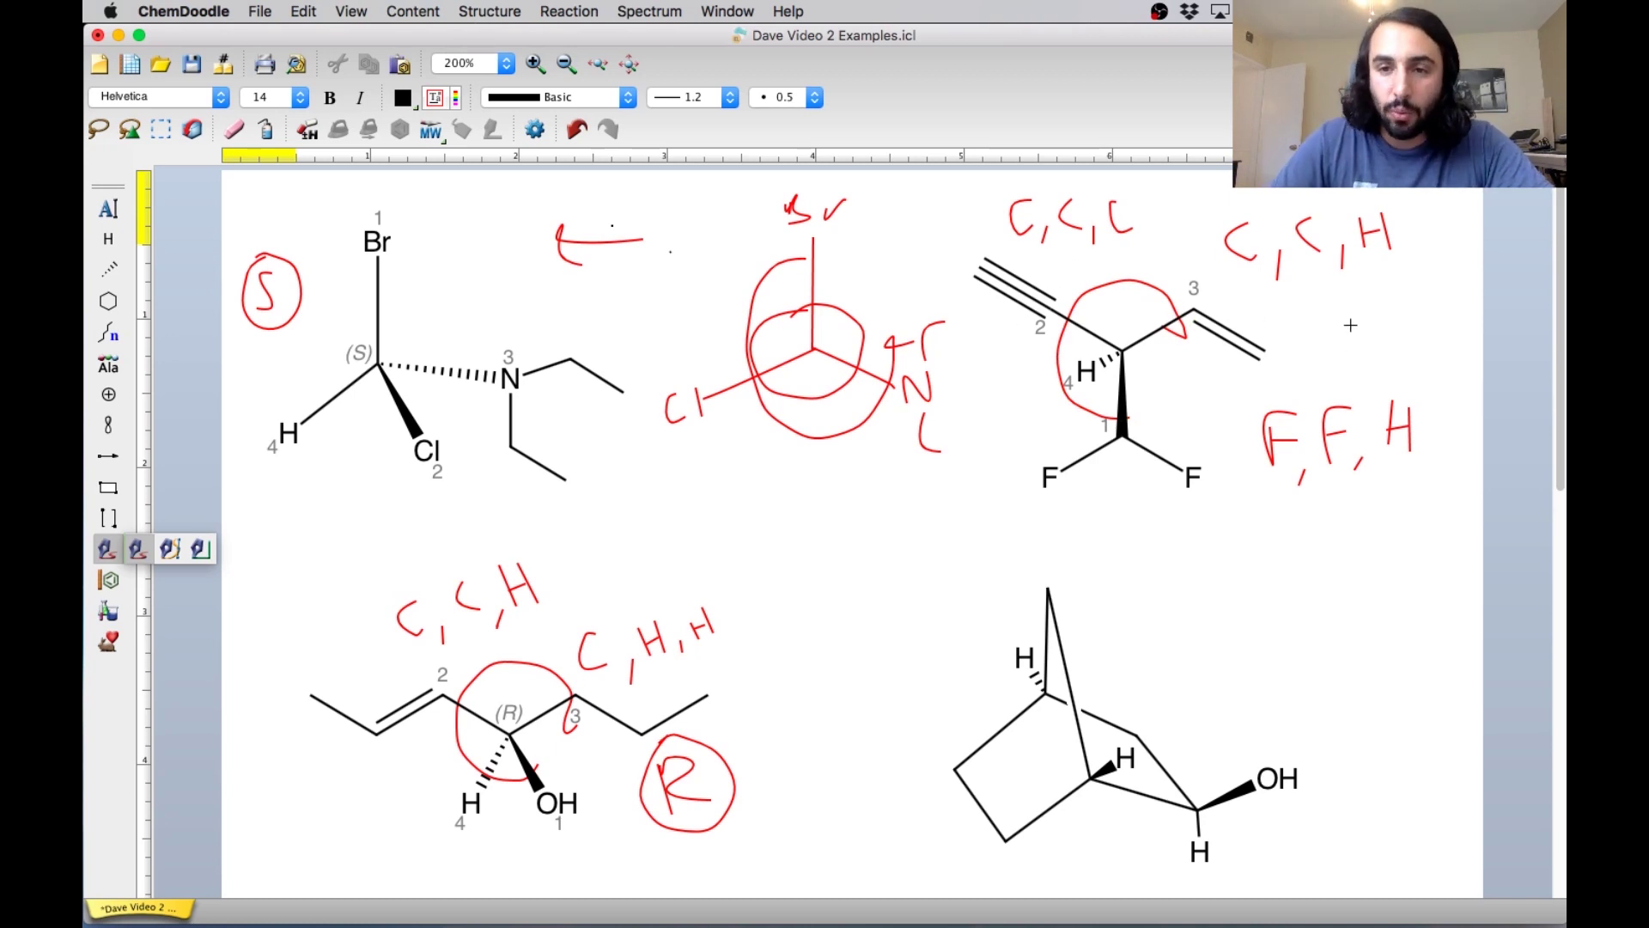
# Write a red circled R beside the 'C, C, H' note, undoing the stray loop around the molecule.
pyautogui.moveTo(1356, 302); pyautogui.dragTo(1395, 348)
pyautogui.moveTo(1372, 279)
pyautogui.mouseDown()
pyautogui.moveTo(1324, 311)
pyautogui.moveTo(1387, 363)
pyautogui.moveTo(1411, 301)
pyautogui.moveTo(1373, 282)
pyautogui.mouseUp()
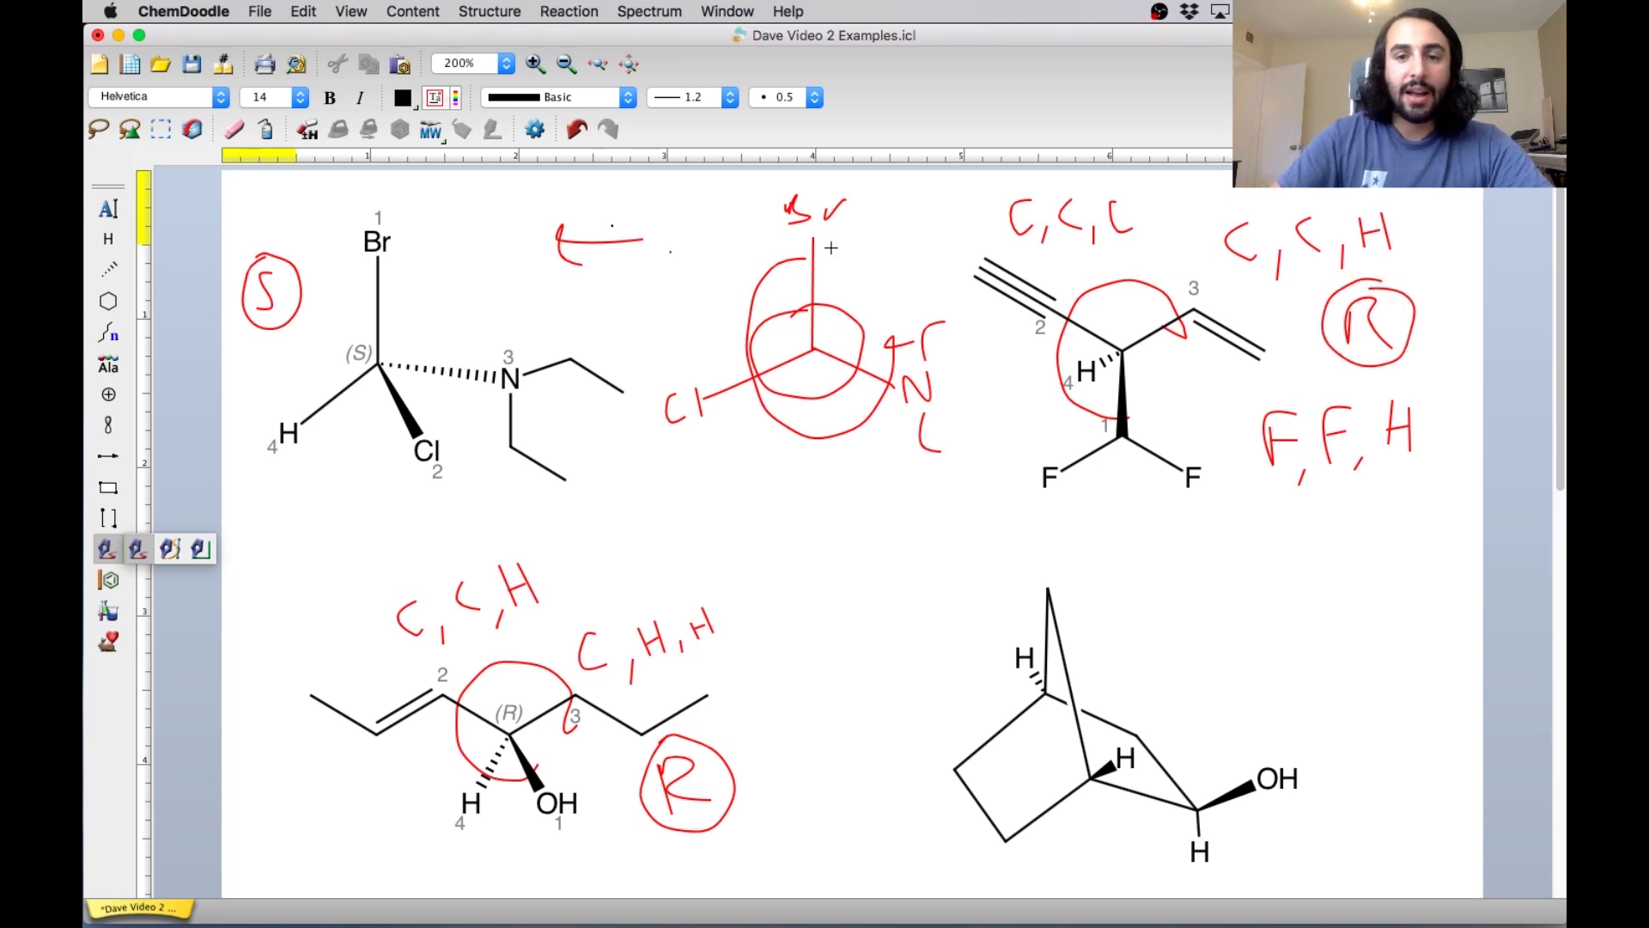
pyautogui.moveTo(958, 209)
pyautogui.mouseDown()
pyautogui.moveTo(973, 406)
pyautogui.moveTo(1007, 486)
pyautogui.moveTo(1050, 512)
pyautogui.moveTo(1180, 518)
pyautogui.mouseUp()
pyautogui.moveTo(1346, 436)
pyautogui.mouseDown()
pyautogui.moveTo(1343, 322)
pyautogui.moveTo(1309, 206)
pyautogui.moveTo(1129, 210)
pyautogui.mouseUp()
pyautogui.moveTo(951, 216); pyautogui.dragTo(952, 216)
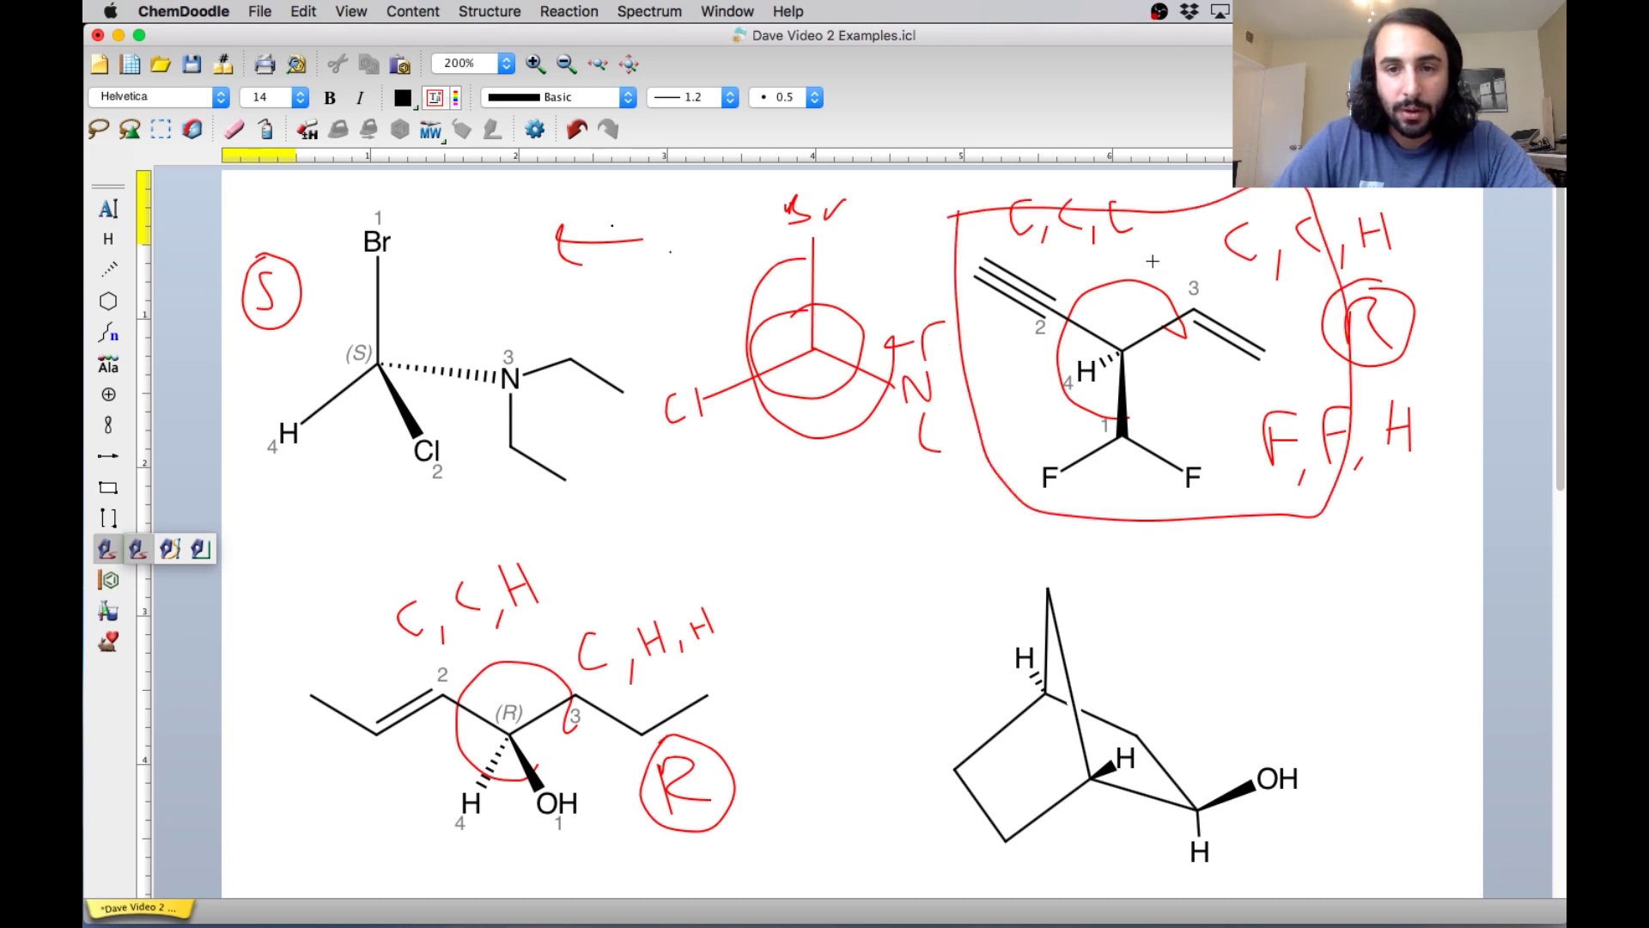
pyautogui.press('super+z')
# Select the upper-right molecule and its notes and assign CIP R/S labels.
pyautogui.click(98, 129)
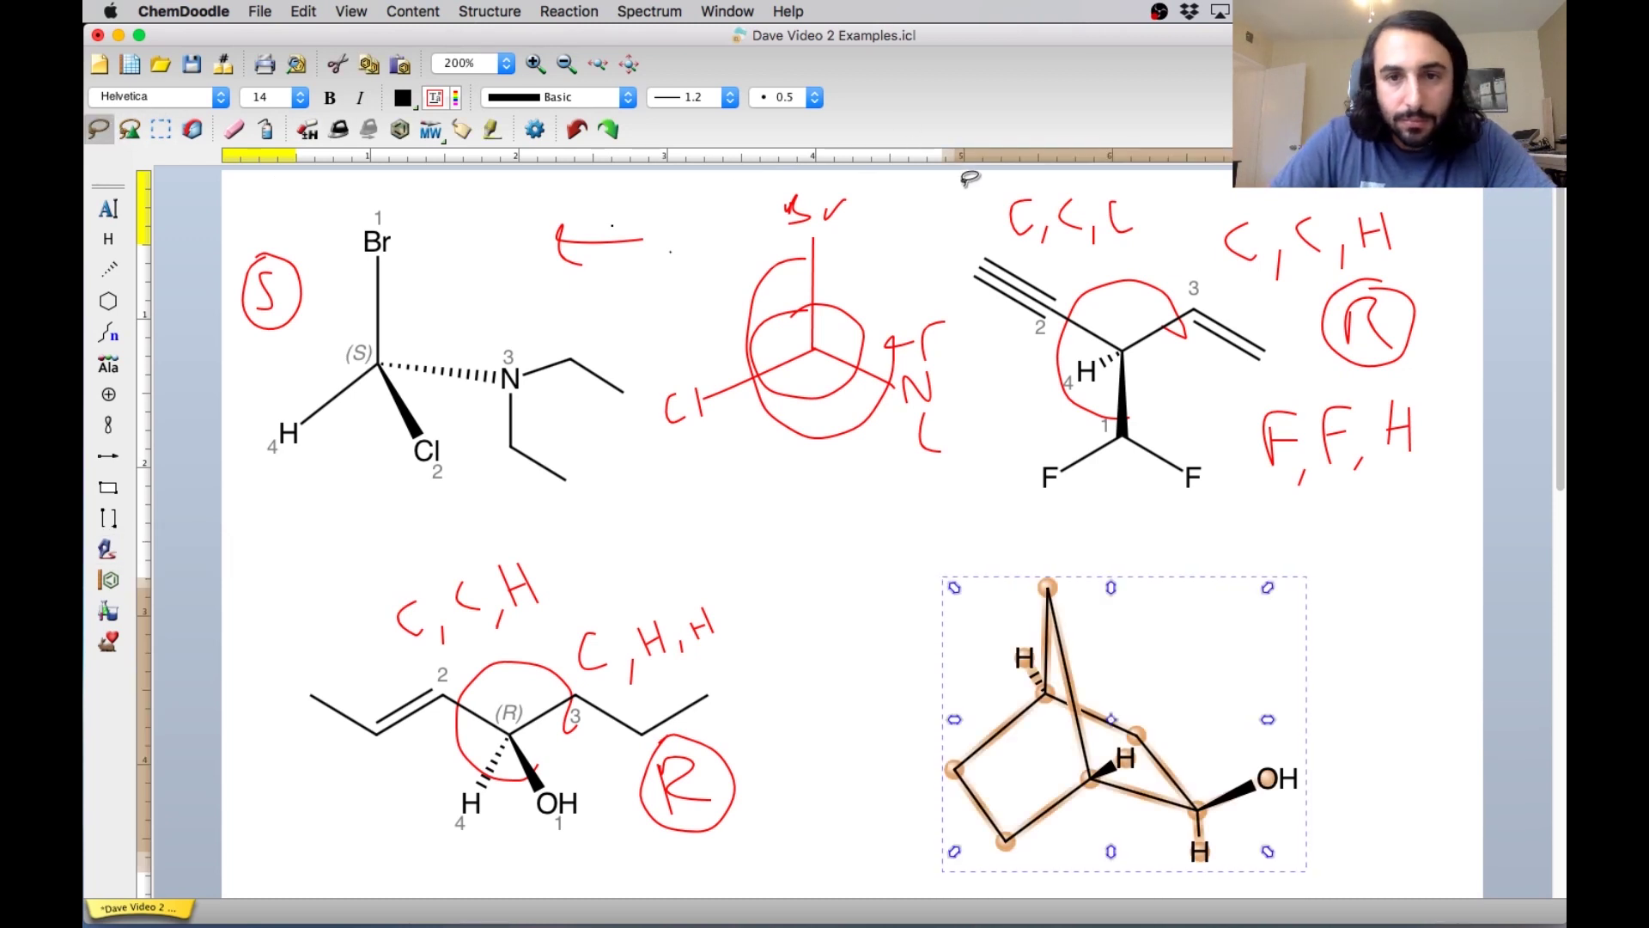
pyautogui.moveTo(964, 191)
pyautogui.mouseDown()
pyautogui.moveTo(984, 435)
pyautogui.moveTo(1010, 490)
pyautogui.moveTo(1060, 517)
pyautogui.moveTo(1152, 522)
pyautogui.moveTo(1227, 497)
pyautogui.moveTo(1278, 442)
pyautogui.moveTo(1302, 344)
pyautogui.moveTo(1294, 217)
pyautogui.mouseUp()
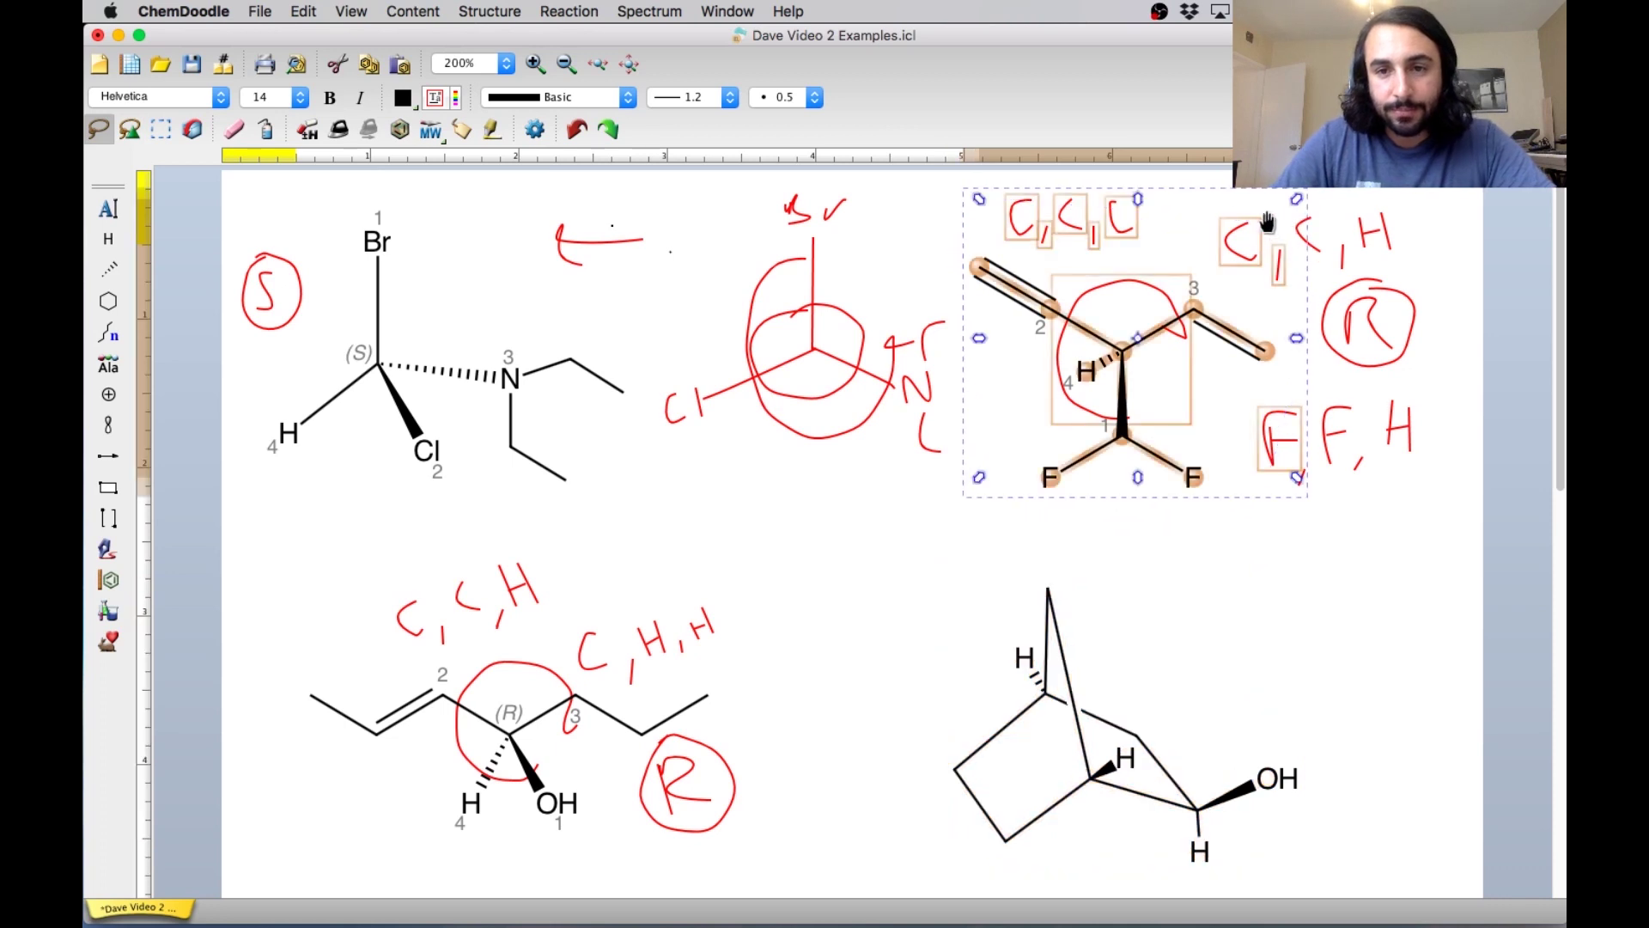
pyautogui.click(489, 12)
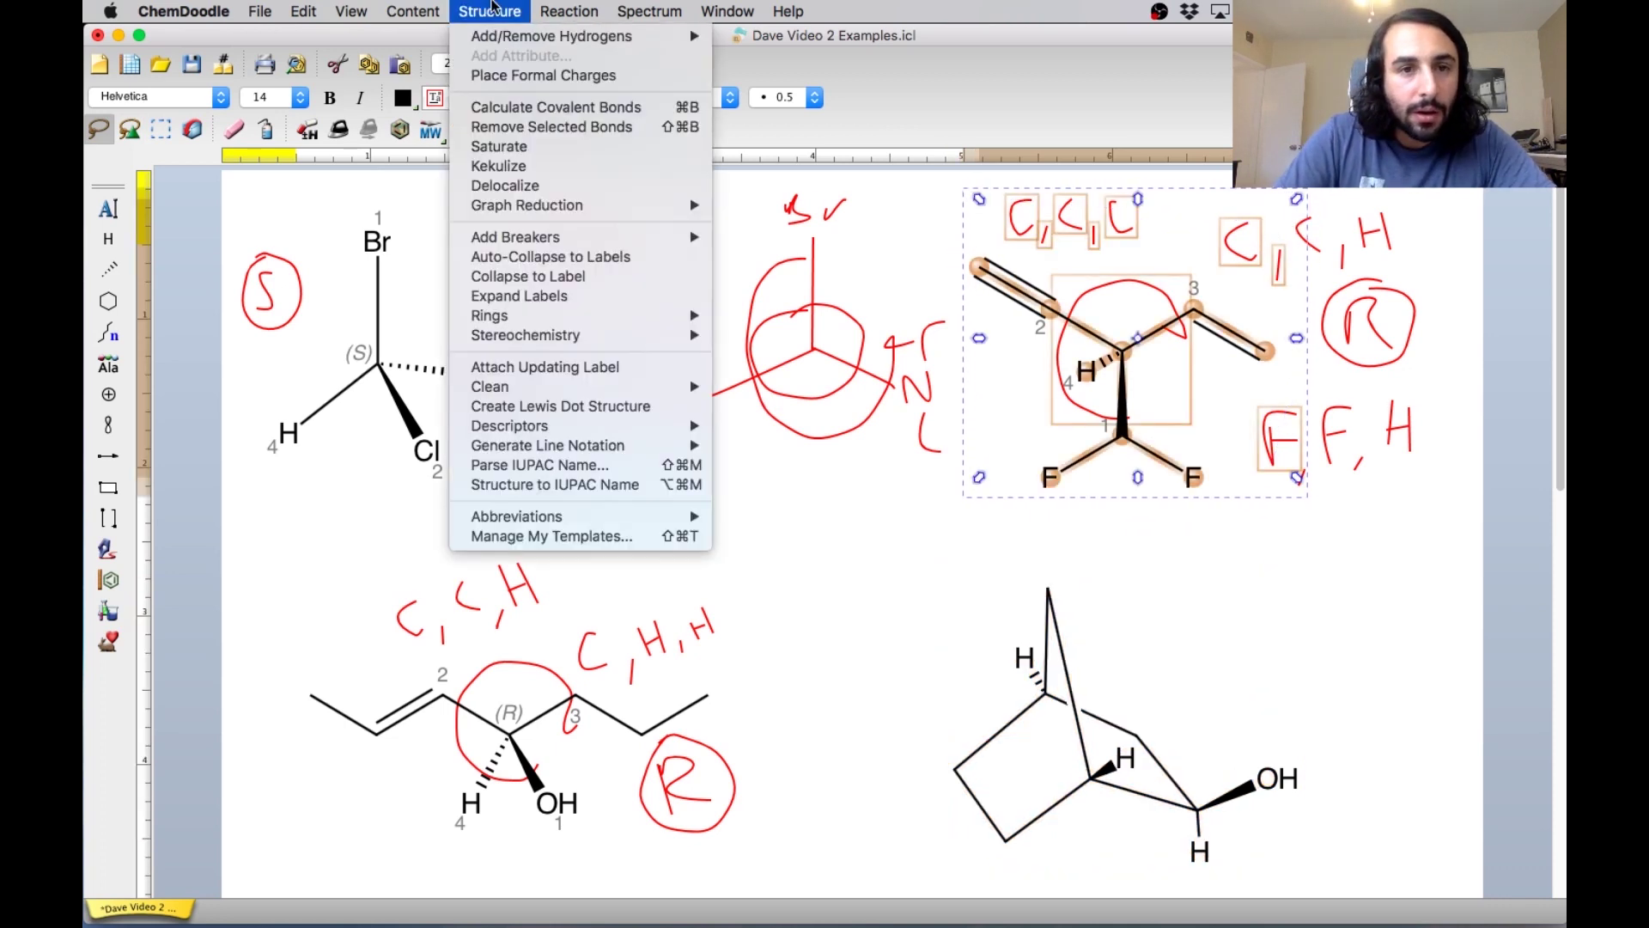
pyautogui.moveTo(678, 340)
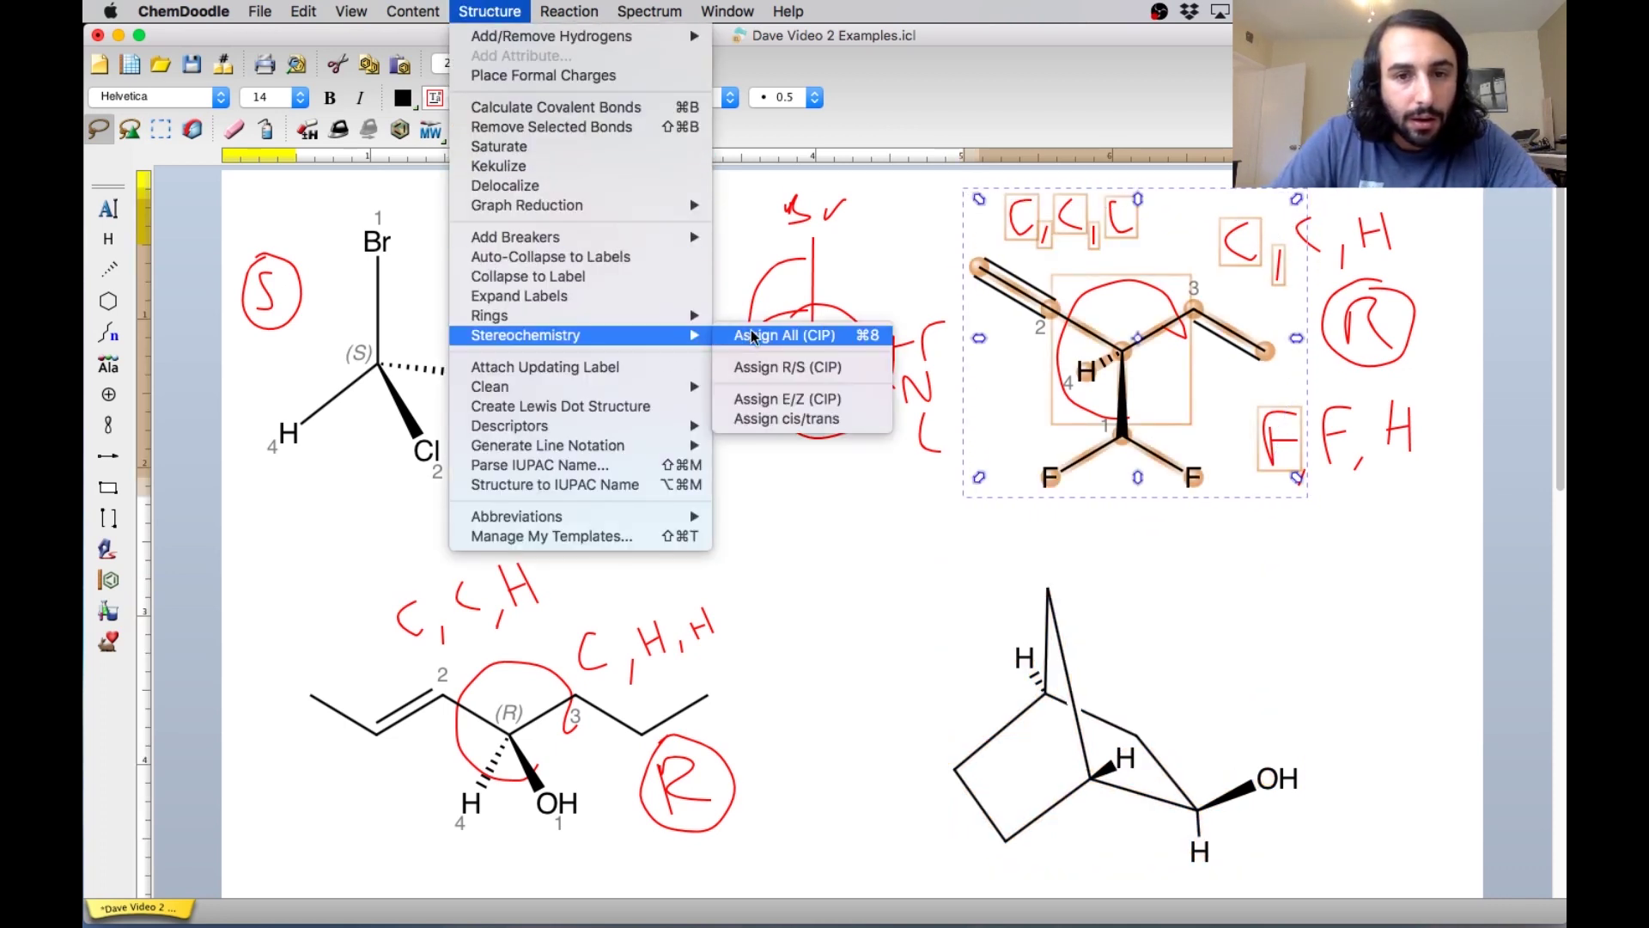
pyautogui.click(776, 366)
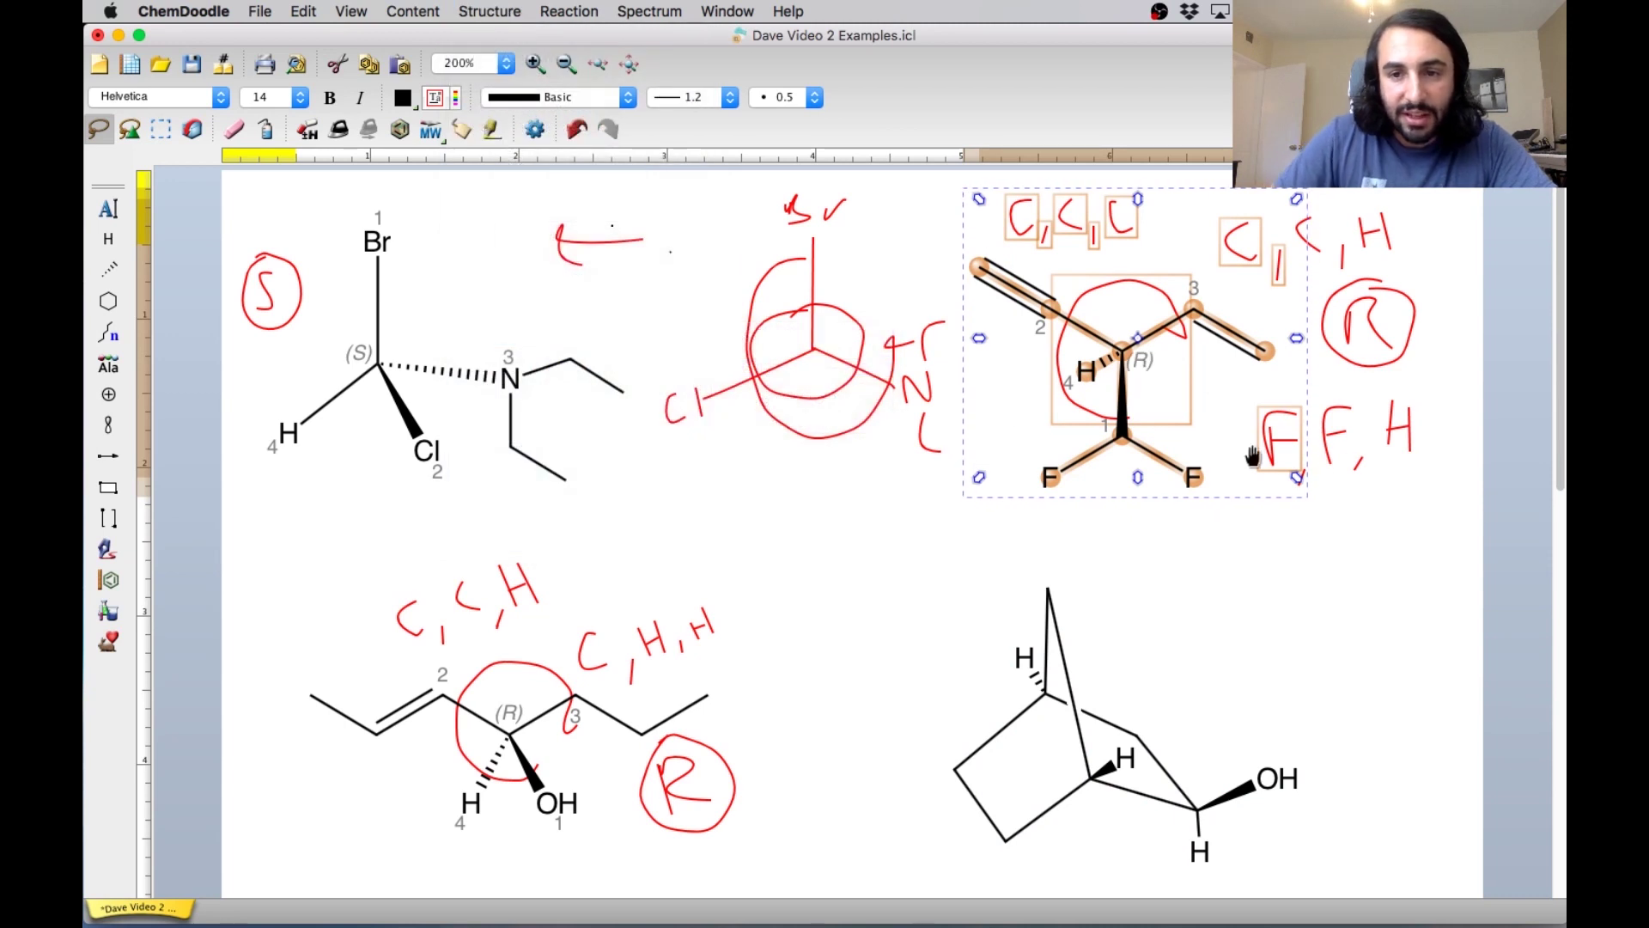
# Force the top-right stereocentre to S through its Stereochemistry options.
pyautogui.click(1396, 507)
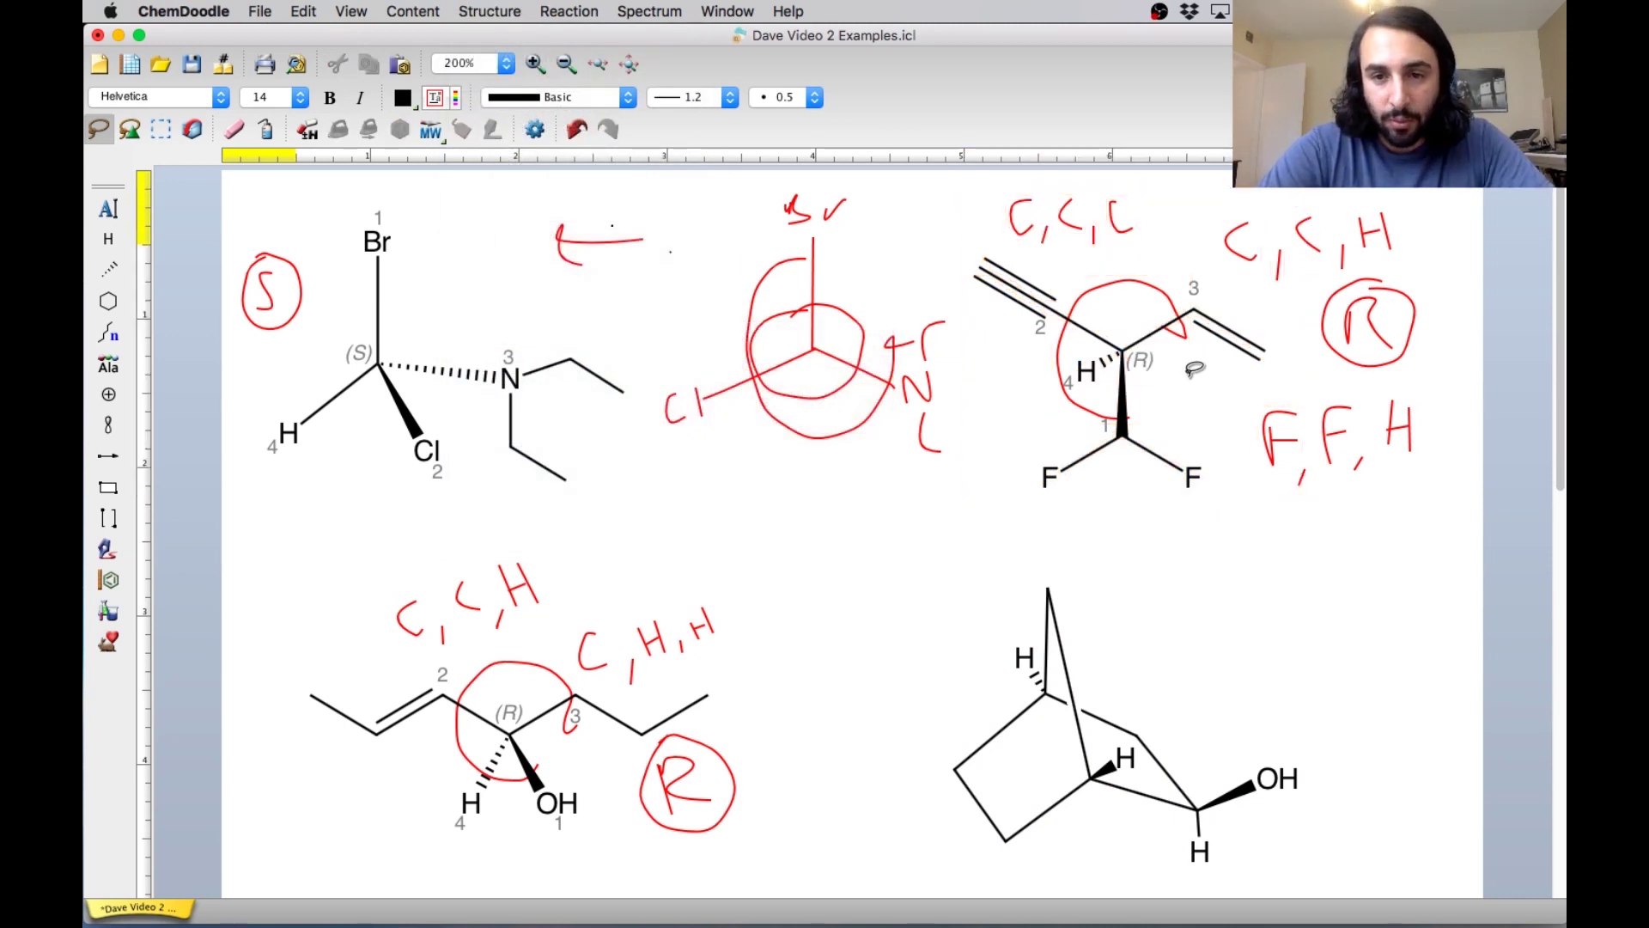
pyautogui.rightClick(1129, 352)
pyautogui.moveTo(1220, 549)
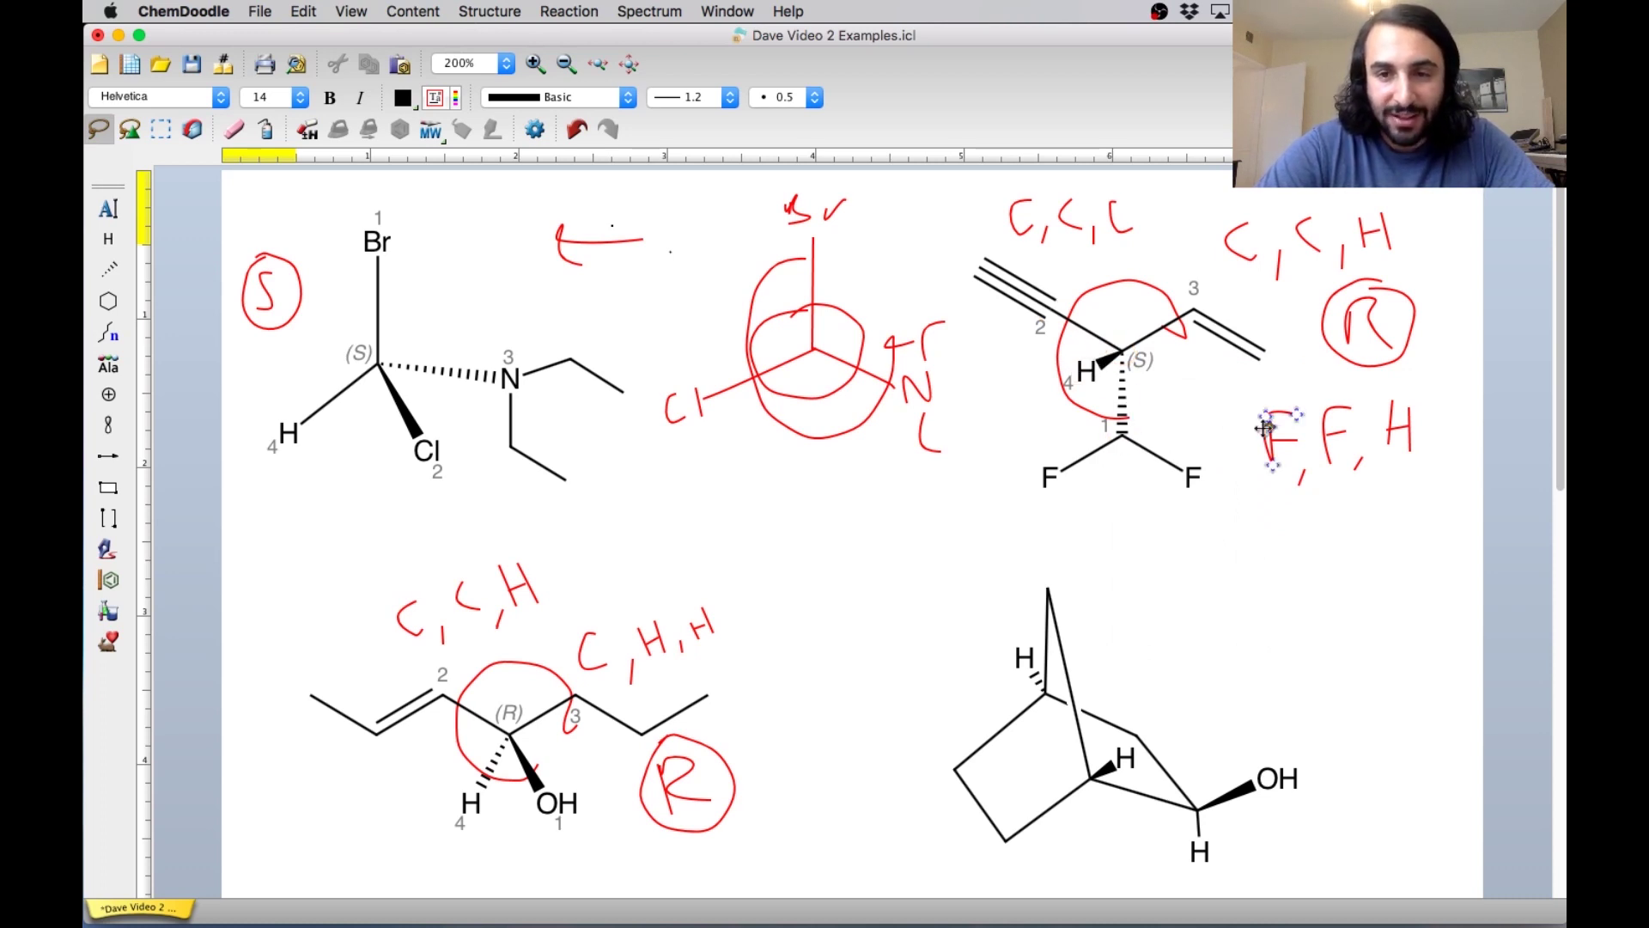
# Undo the Force S change so the stereocentre returns to (R) with a wedged H.
pyautogui.press('super+z')
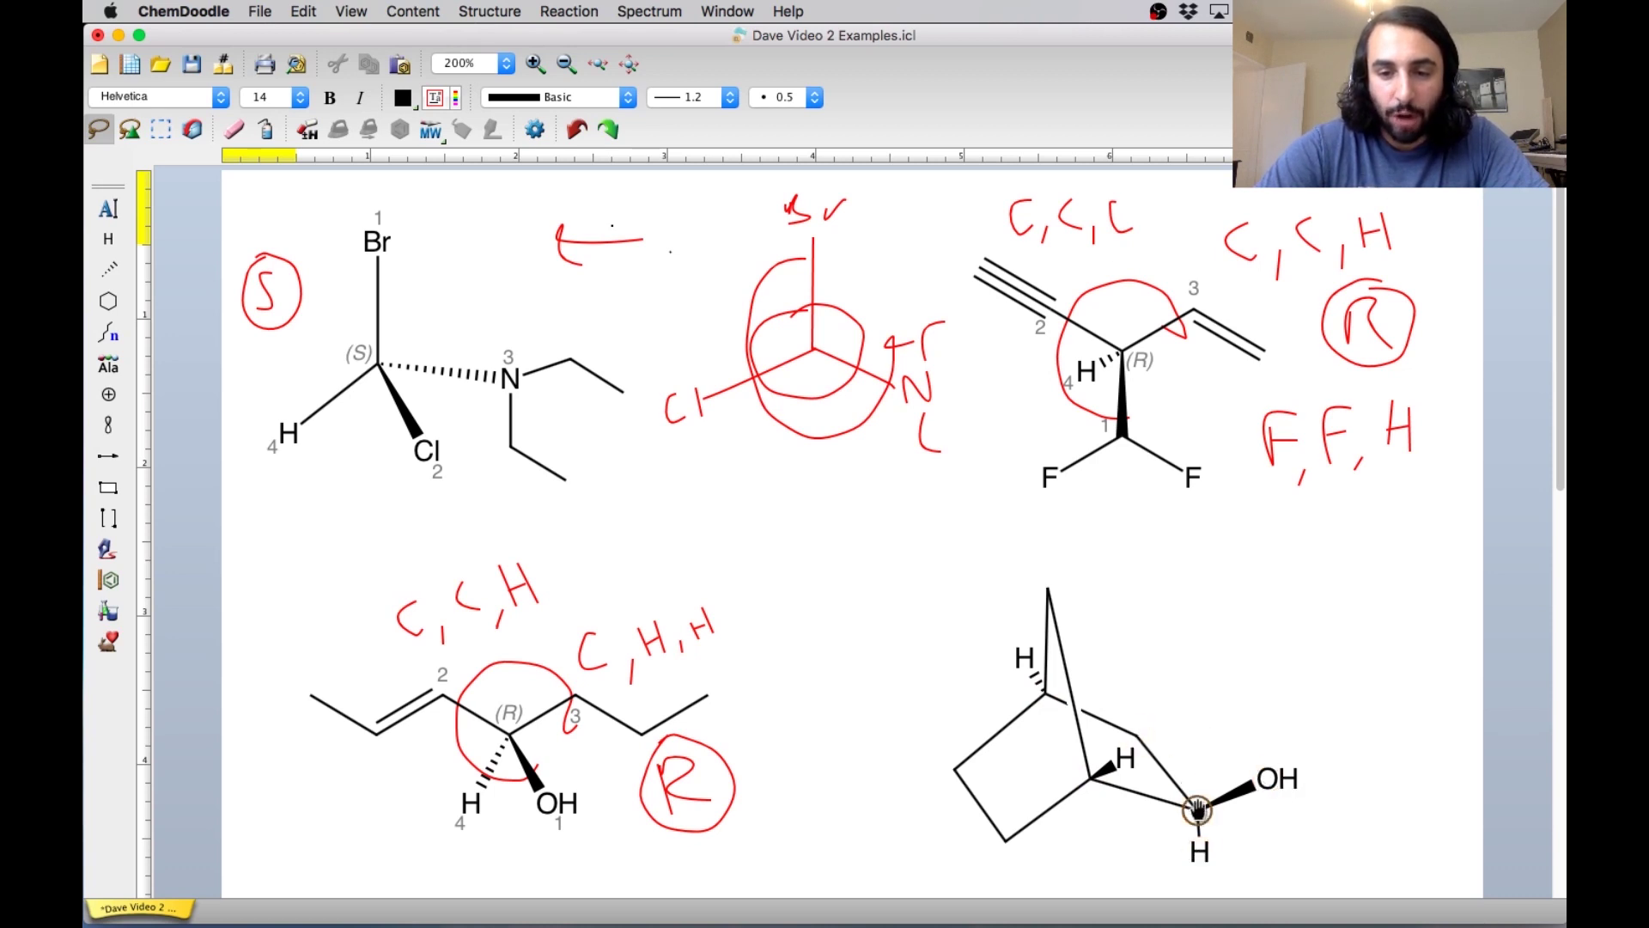
pyautogui.rightClick(1266, 778)
# Give the bicyclic alcohol's OH priority label 1 and its lower hydrogen label 4.
pyautogui.click(1303, 806)
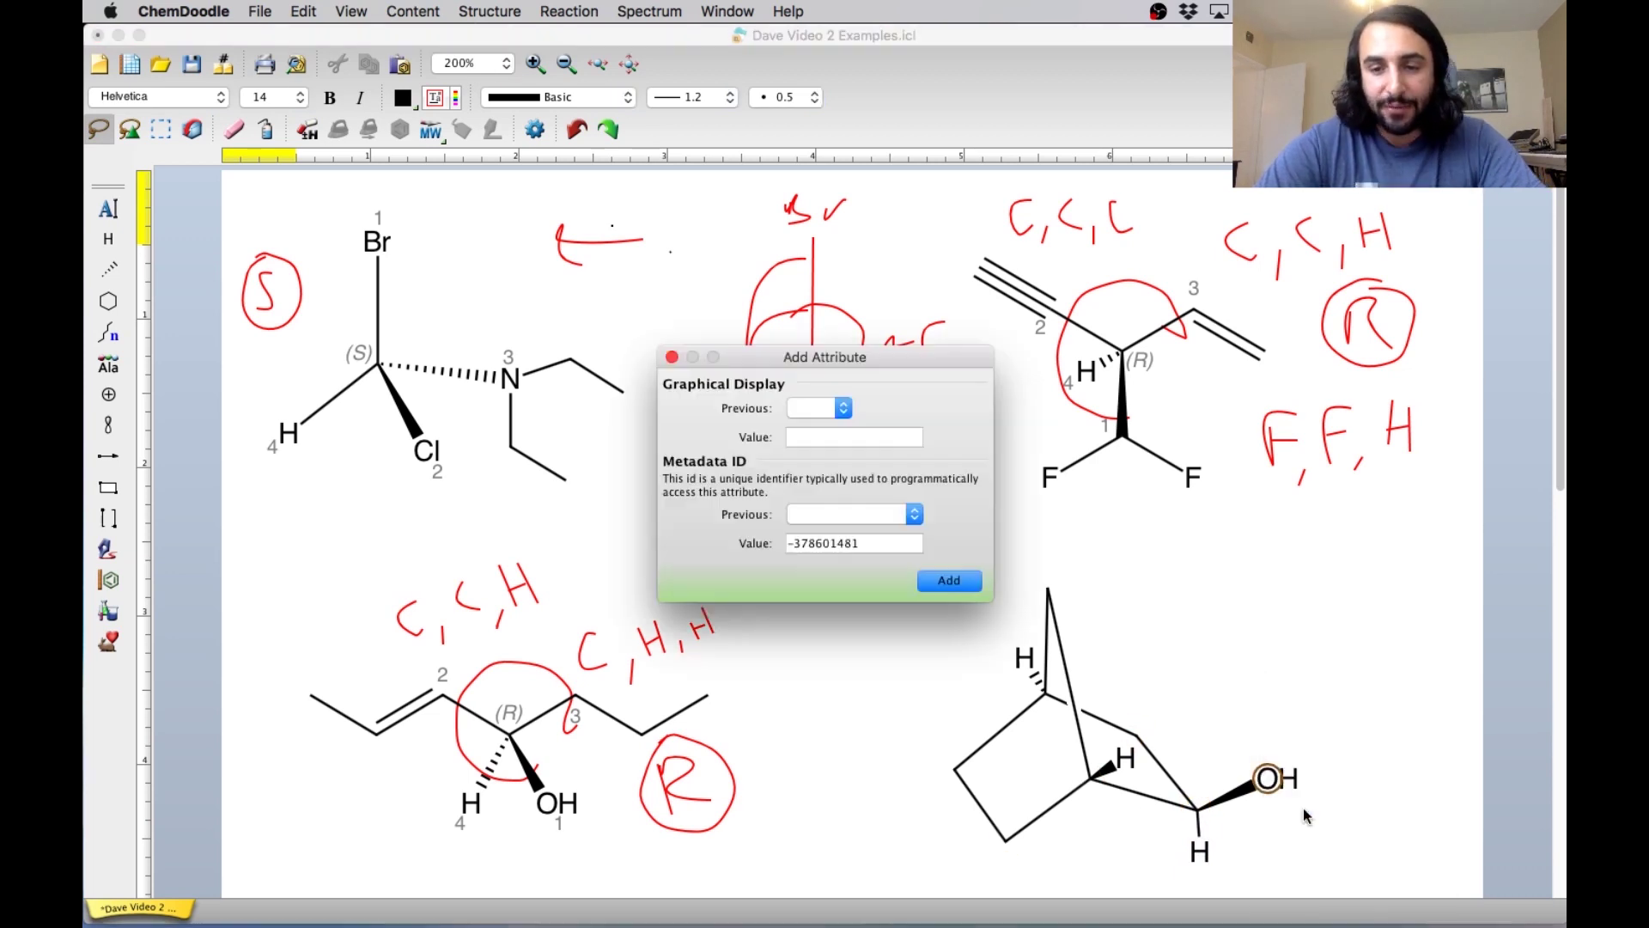
pyautogui.write('1')
pyautogui.press('Return')
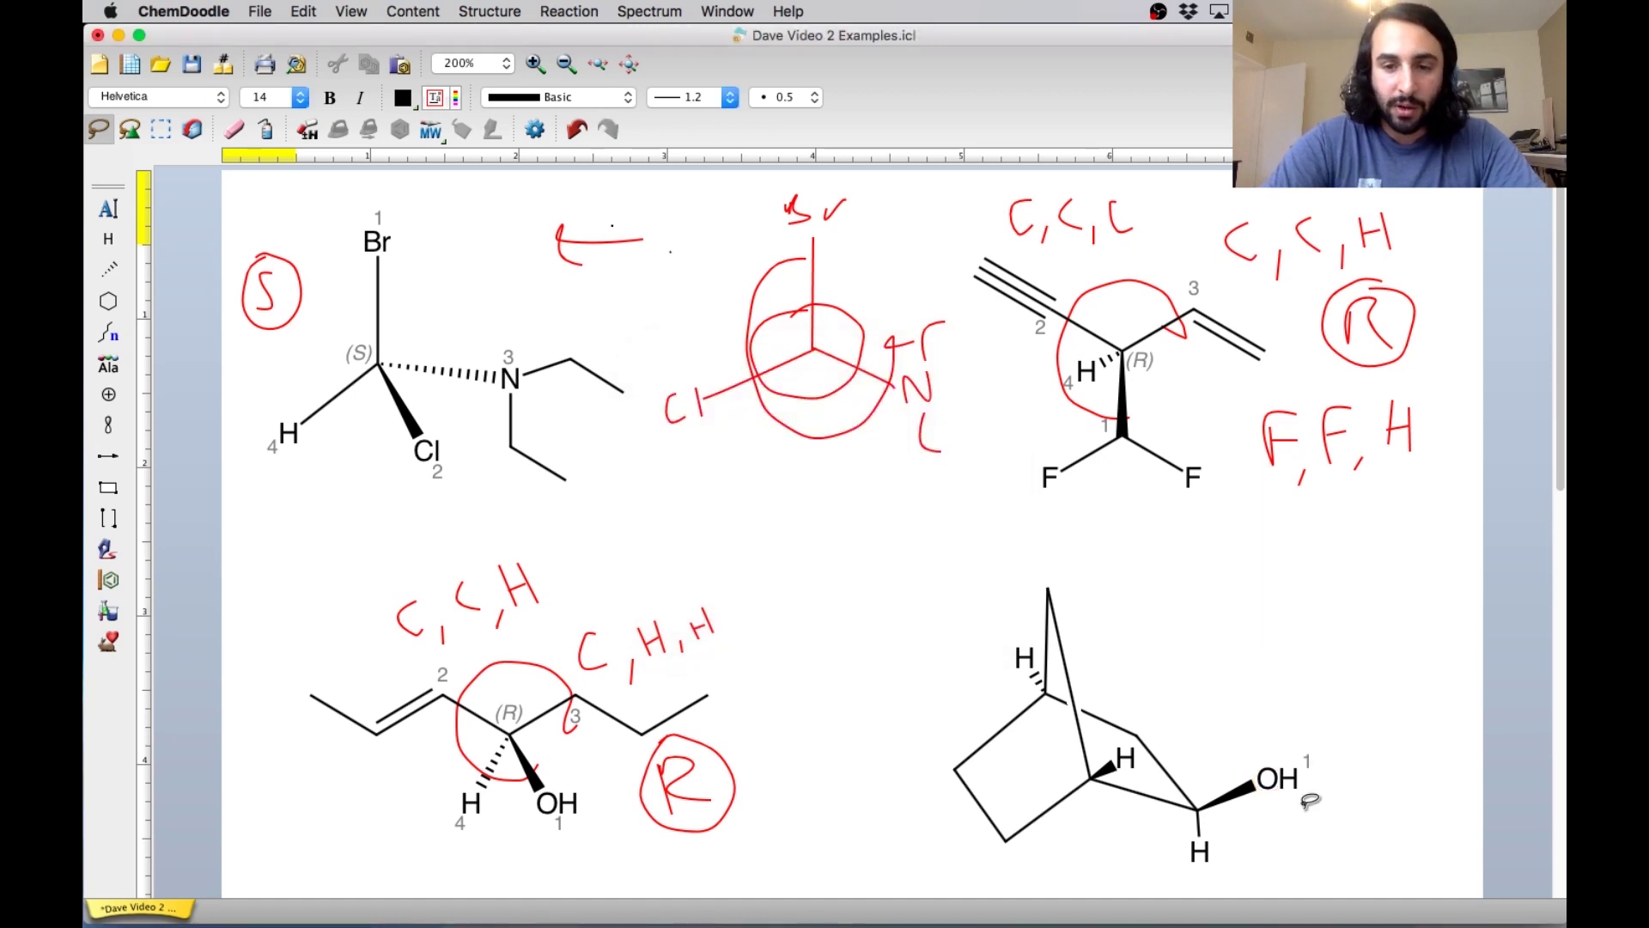
pyautogui.rightClick(1200, 850)
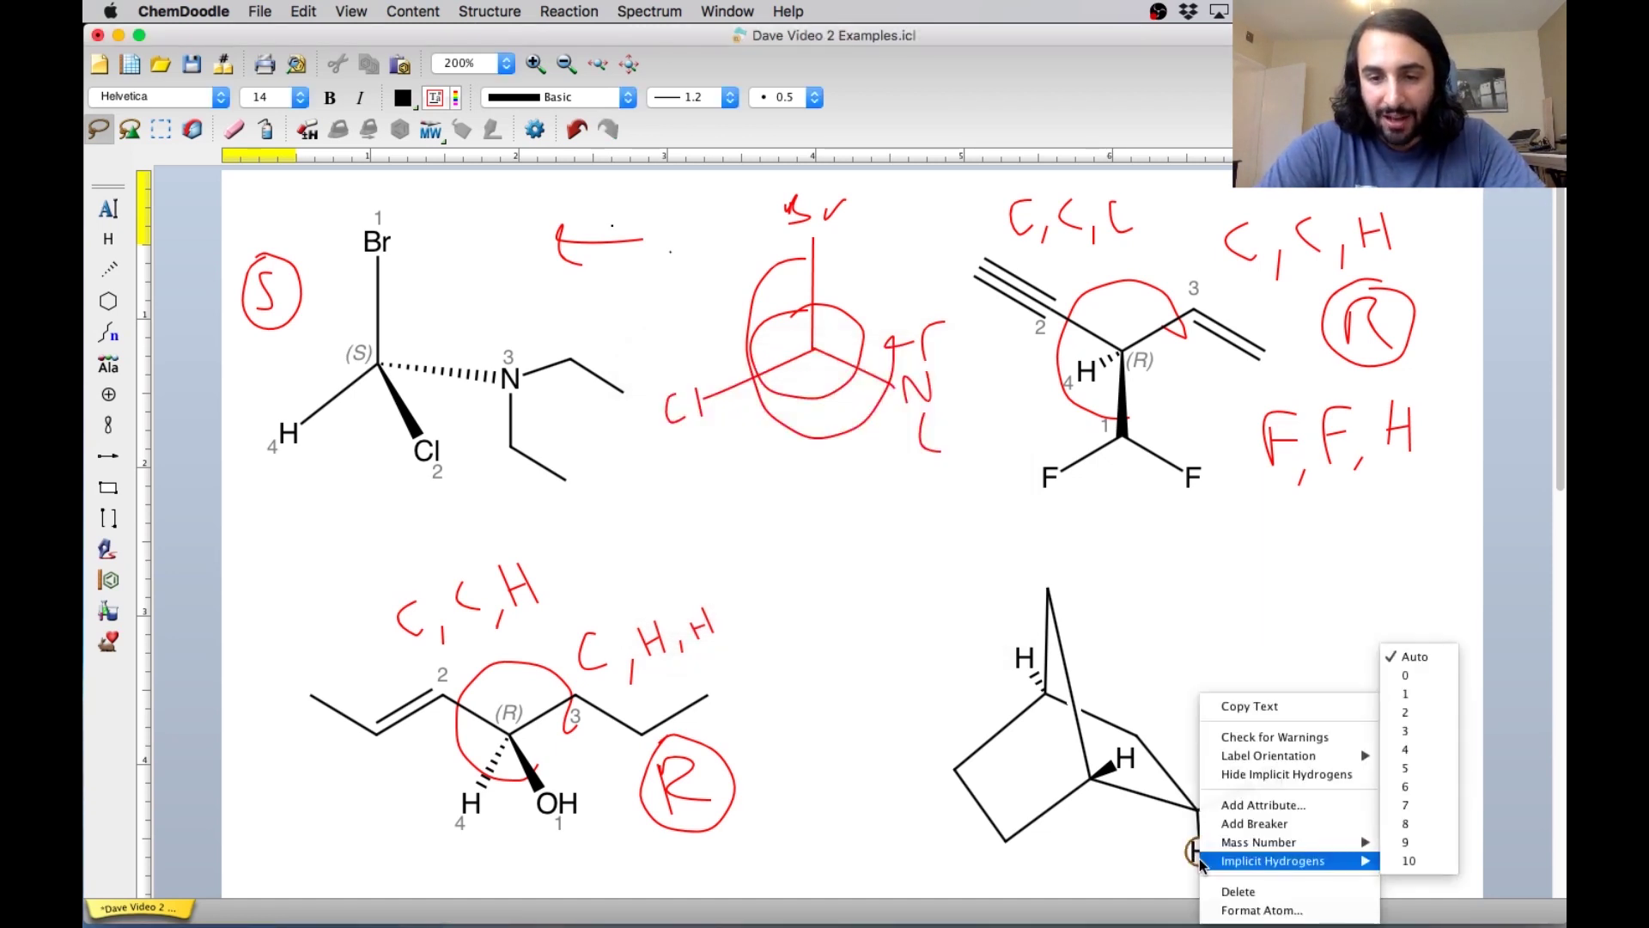
pyautogui.click(1248, 805)
pyautogui.write('4')
pyautogui.press('Return')
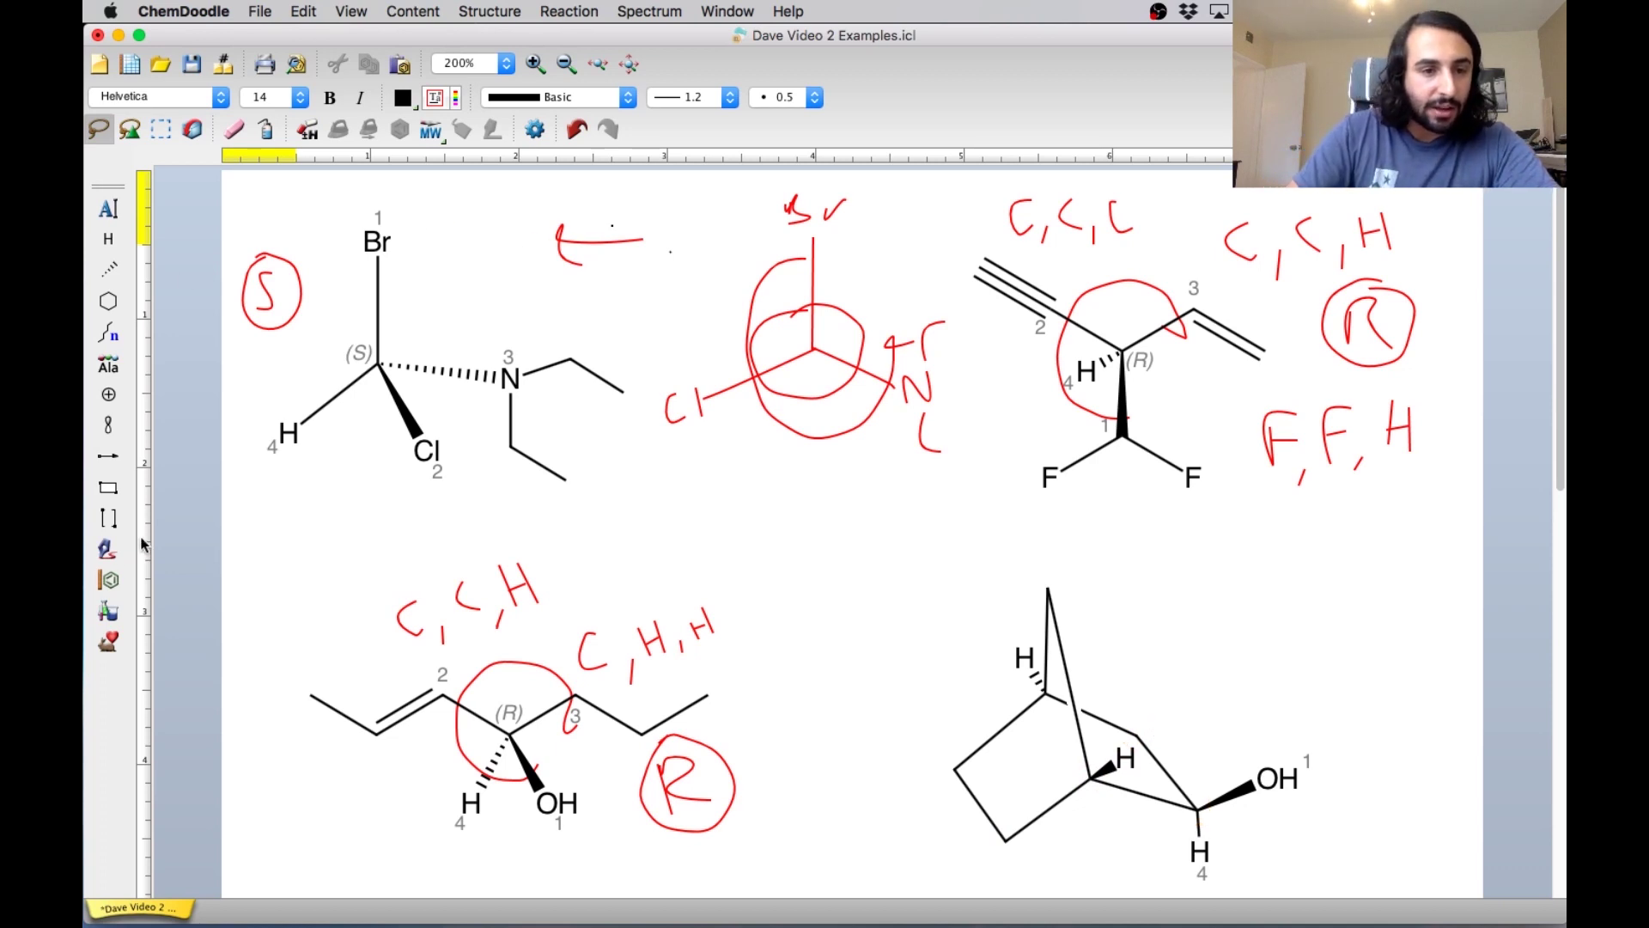
pyautogui.click(112, 549)
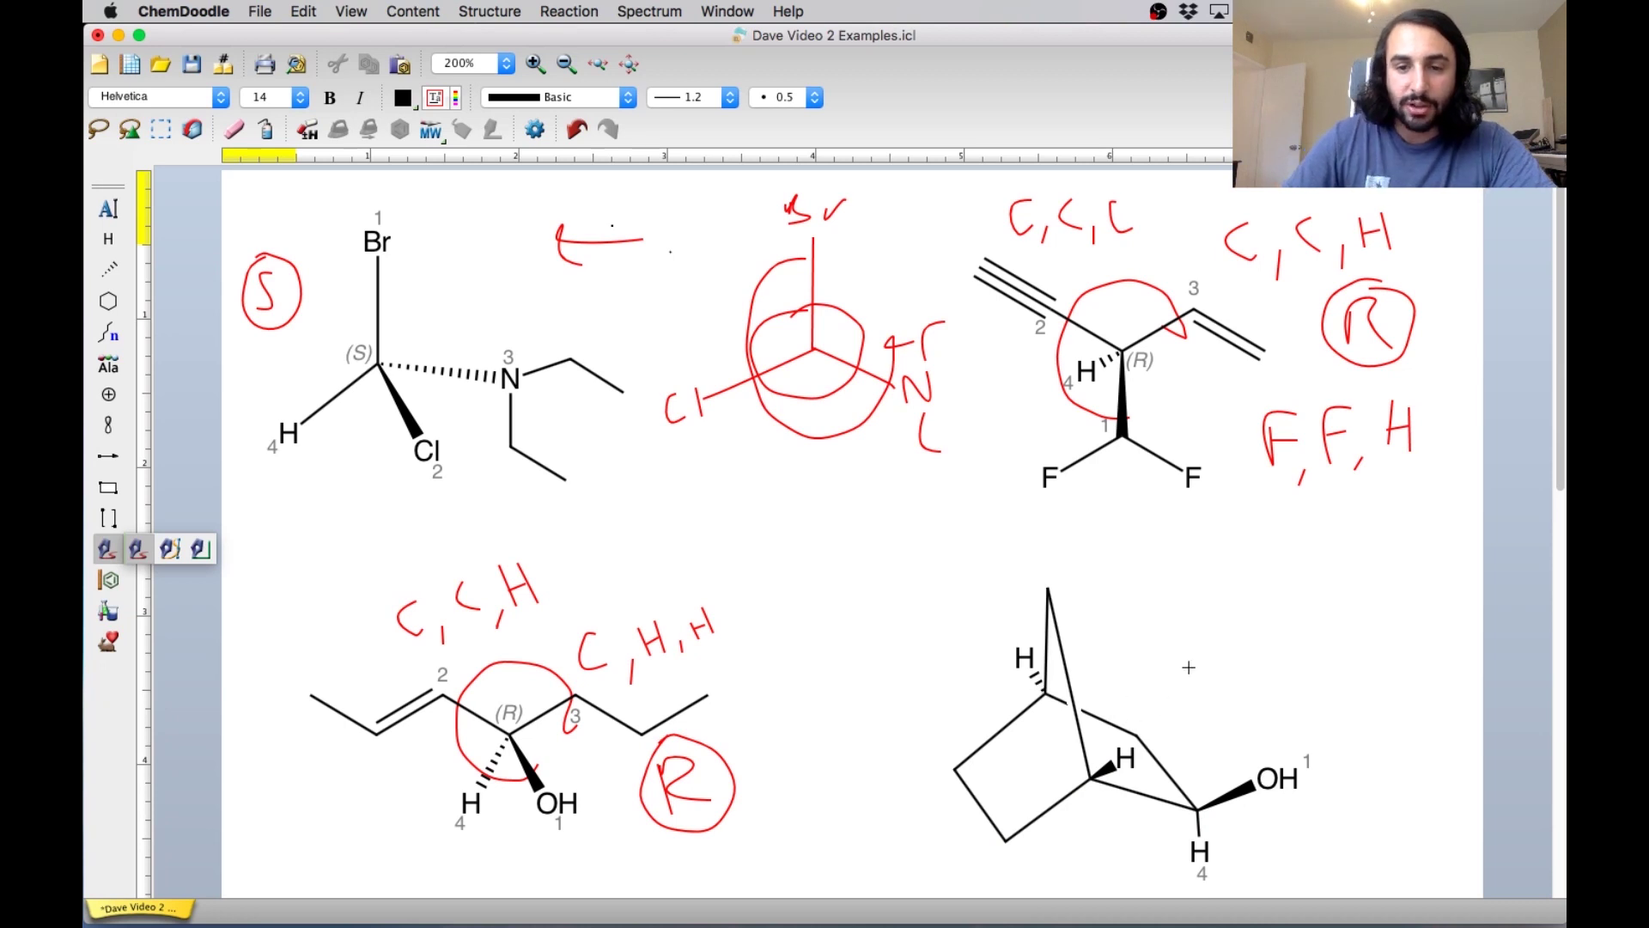
# Handwrite red 'C, H, H' above and 'C, C, H' below the bicyclic molecule.
pyautogui.moveTo(1163, 675); pyautogui.dragTo(1177, 674)
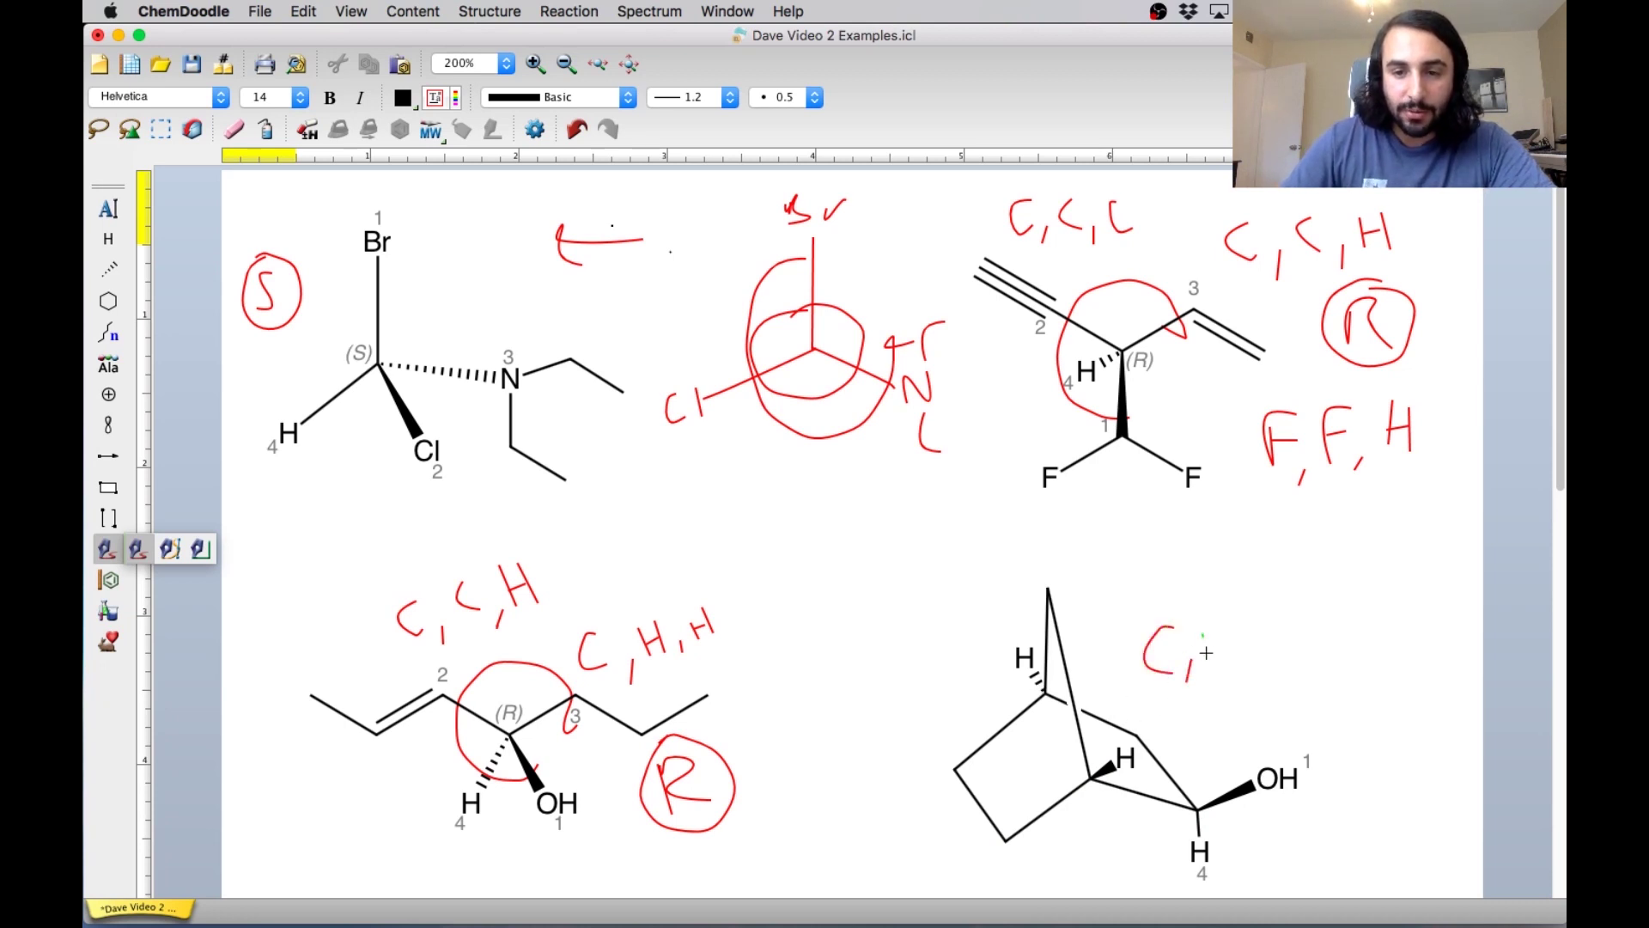
pyautogui.moveTo(1275, 632); pyautogui.dragTo(1288, 658)
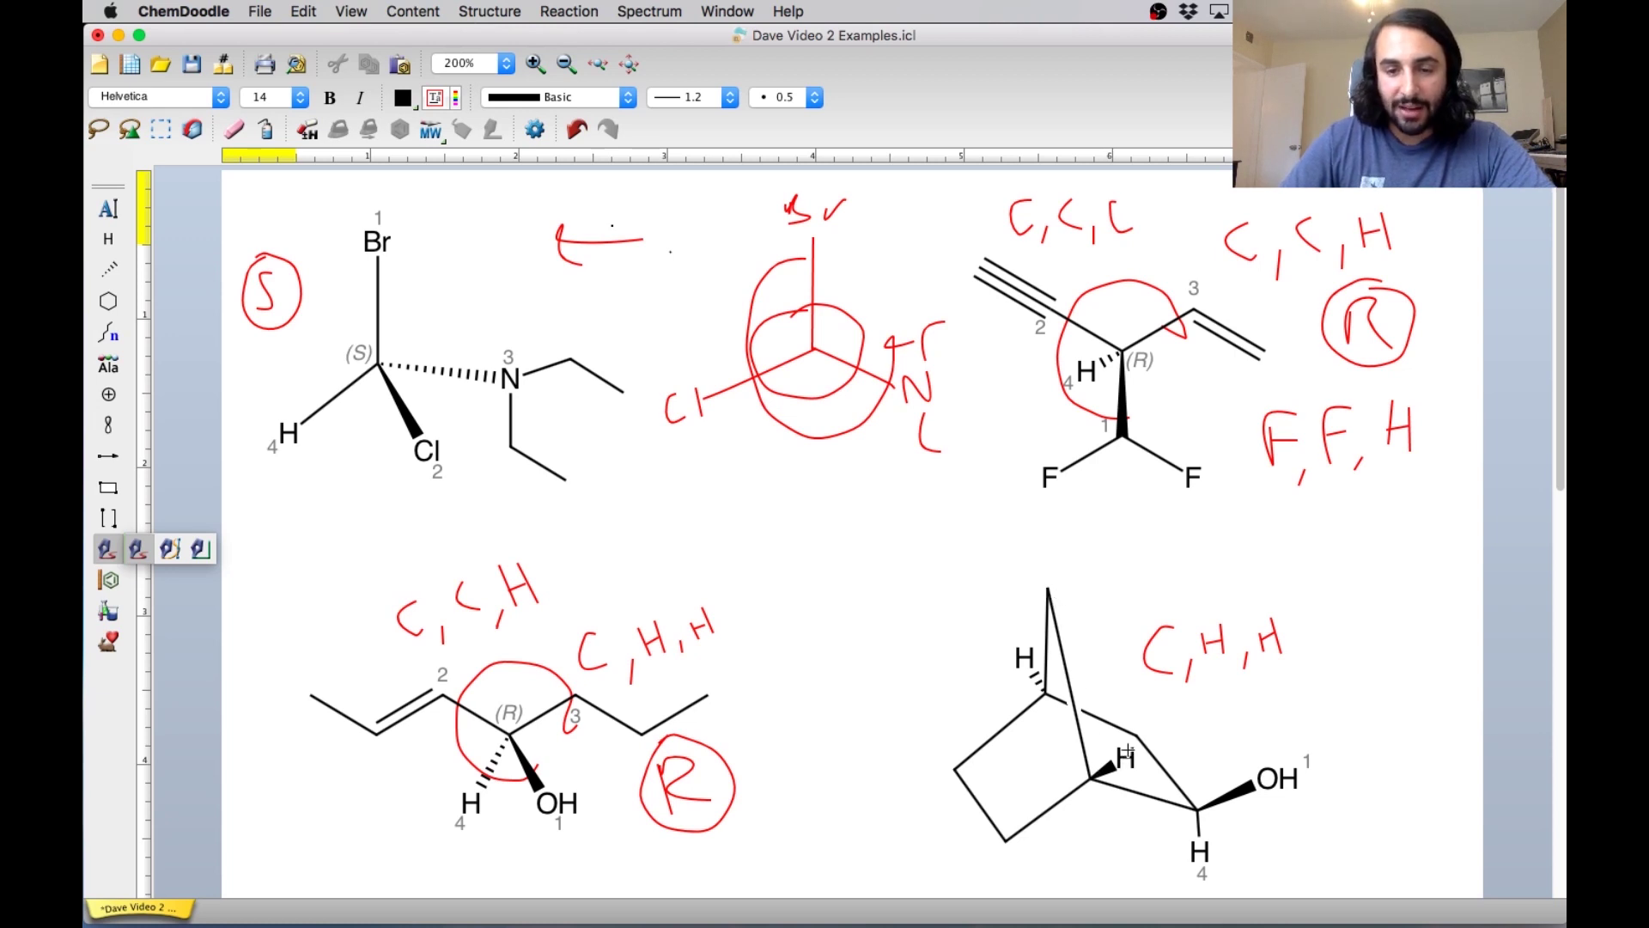
pyautogui.moveTo(1038, 878); pyautogui.dragTo(1040, 879)
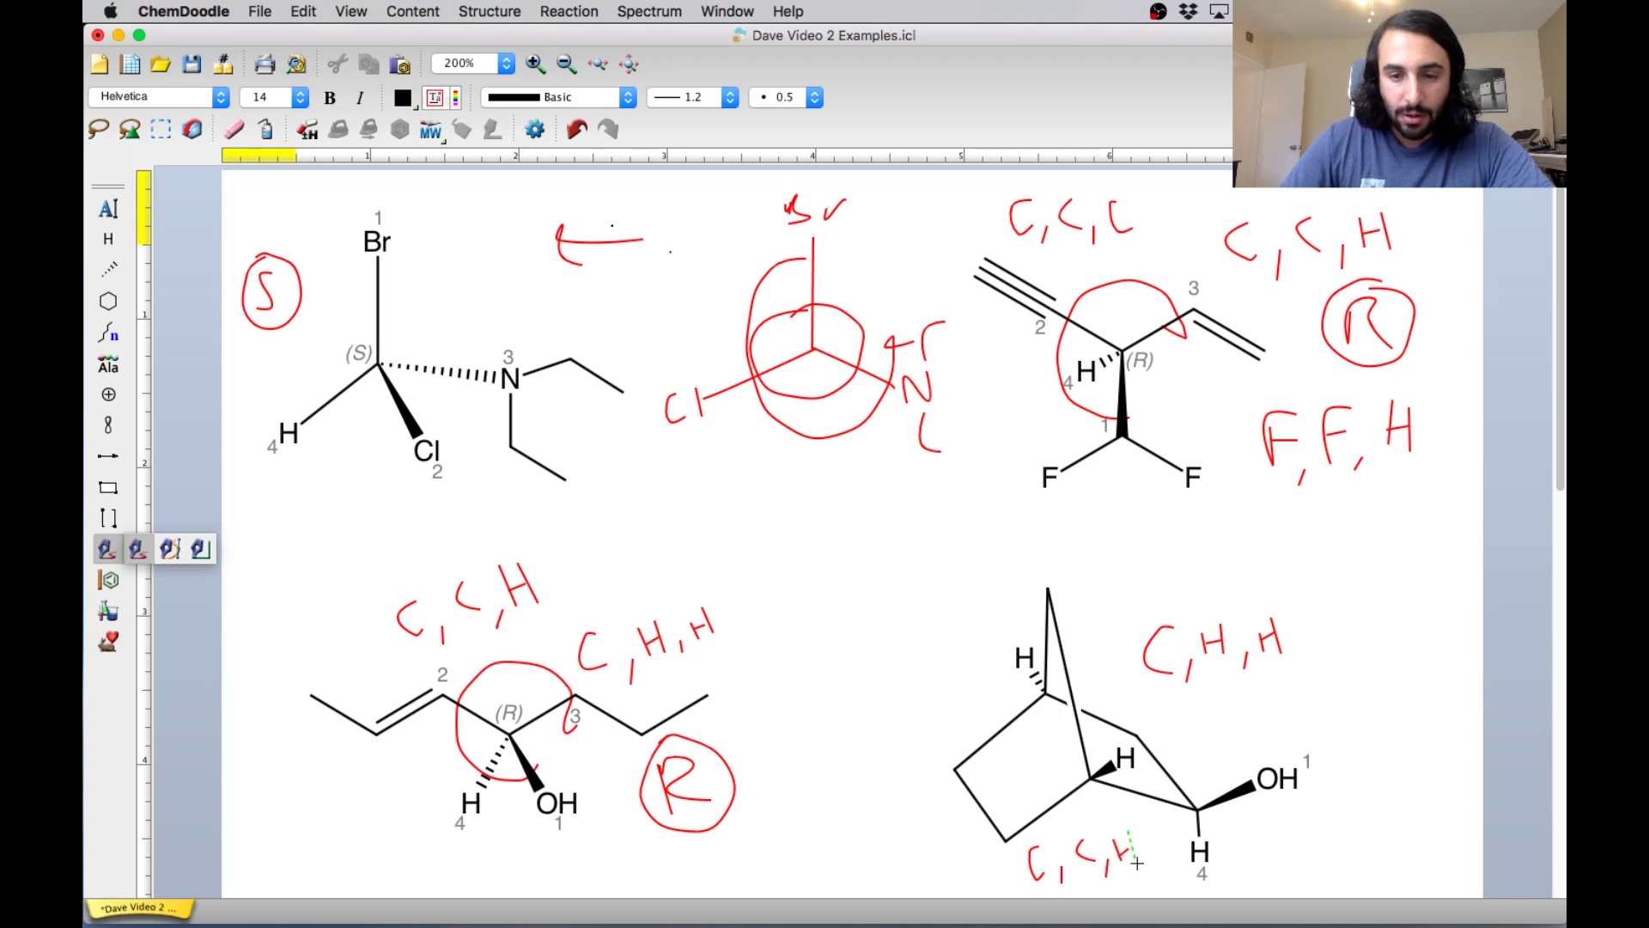
pyautogui.moveTo(1138, 862); pyautogui.dragTo(1138, 864)
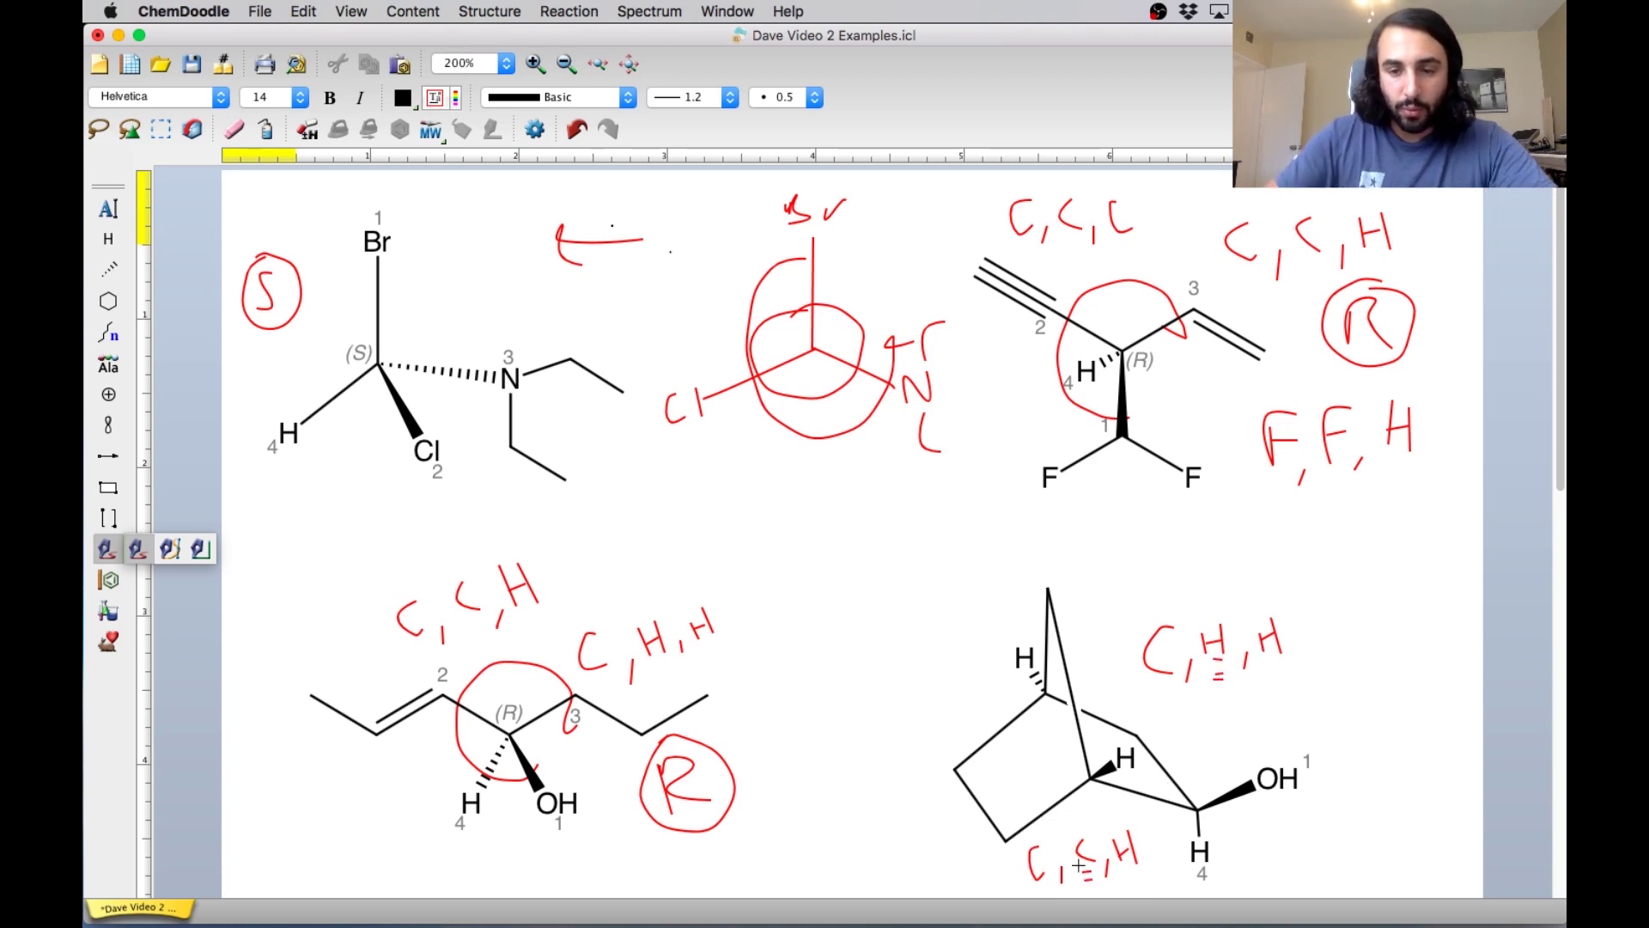
pyautogui.click(97, 130)
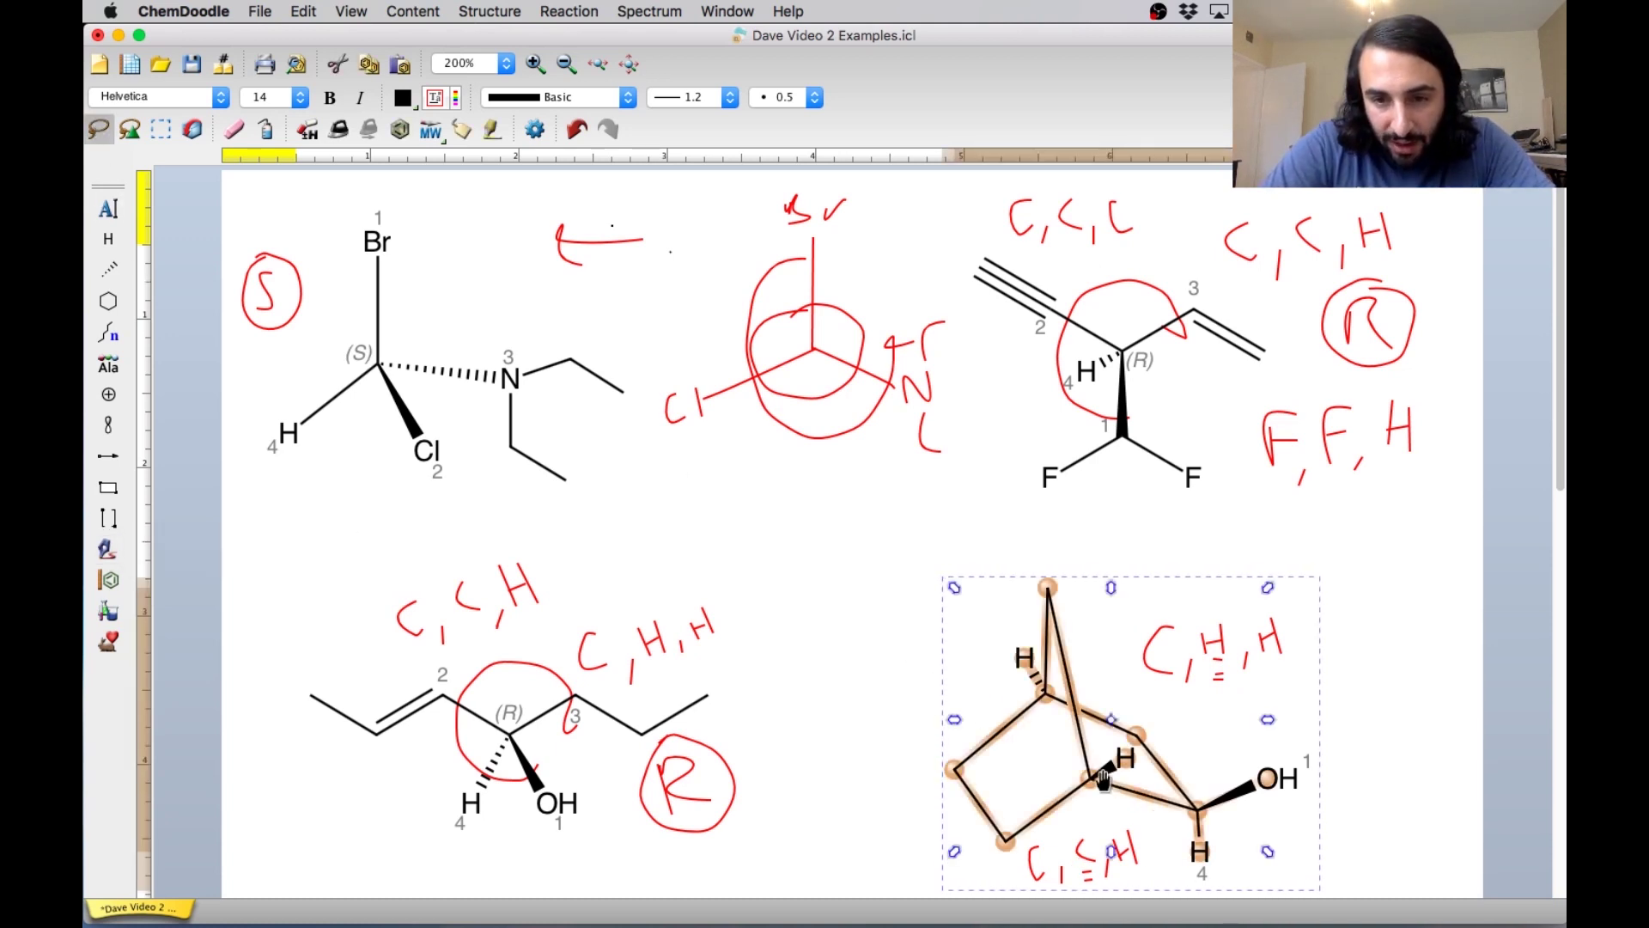
# Label the bridgehead carbon 2 and the other carbon beside the stereocentre 3.
pyautogui.click(1441, 746)
pyautogui.rightClick(1096, 782)
pyautogui.click(1100, 786)
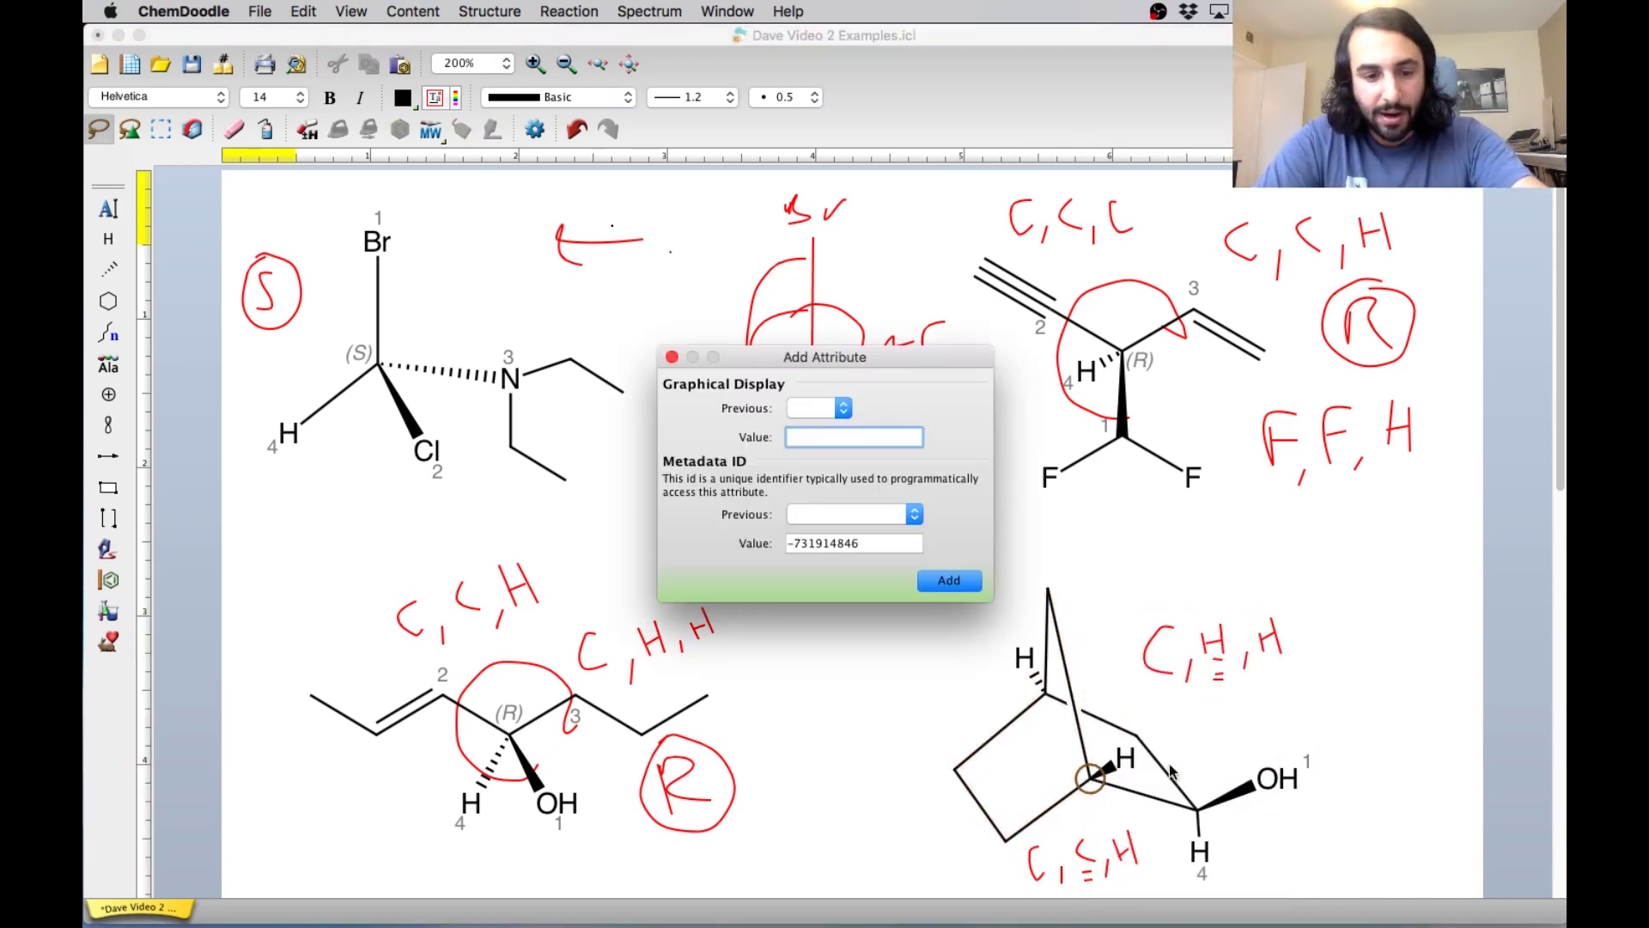
pyautogui.press('Escape')
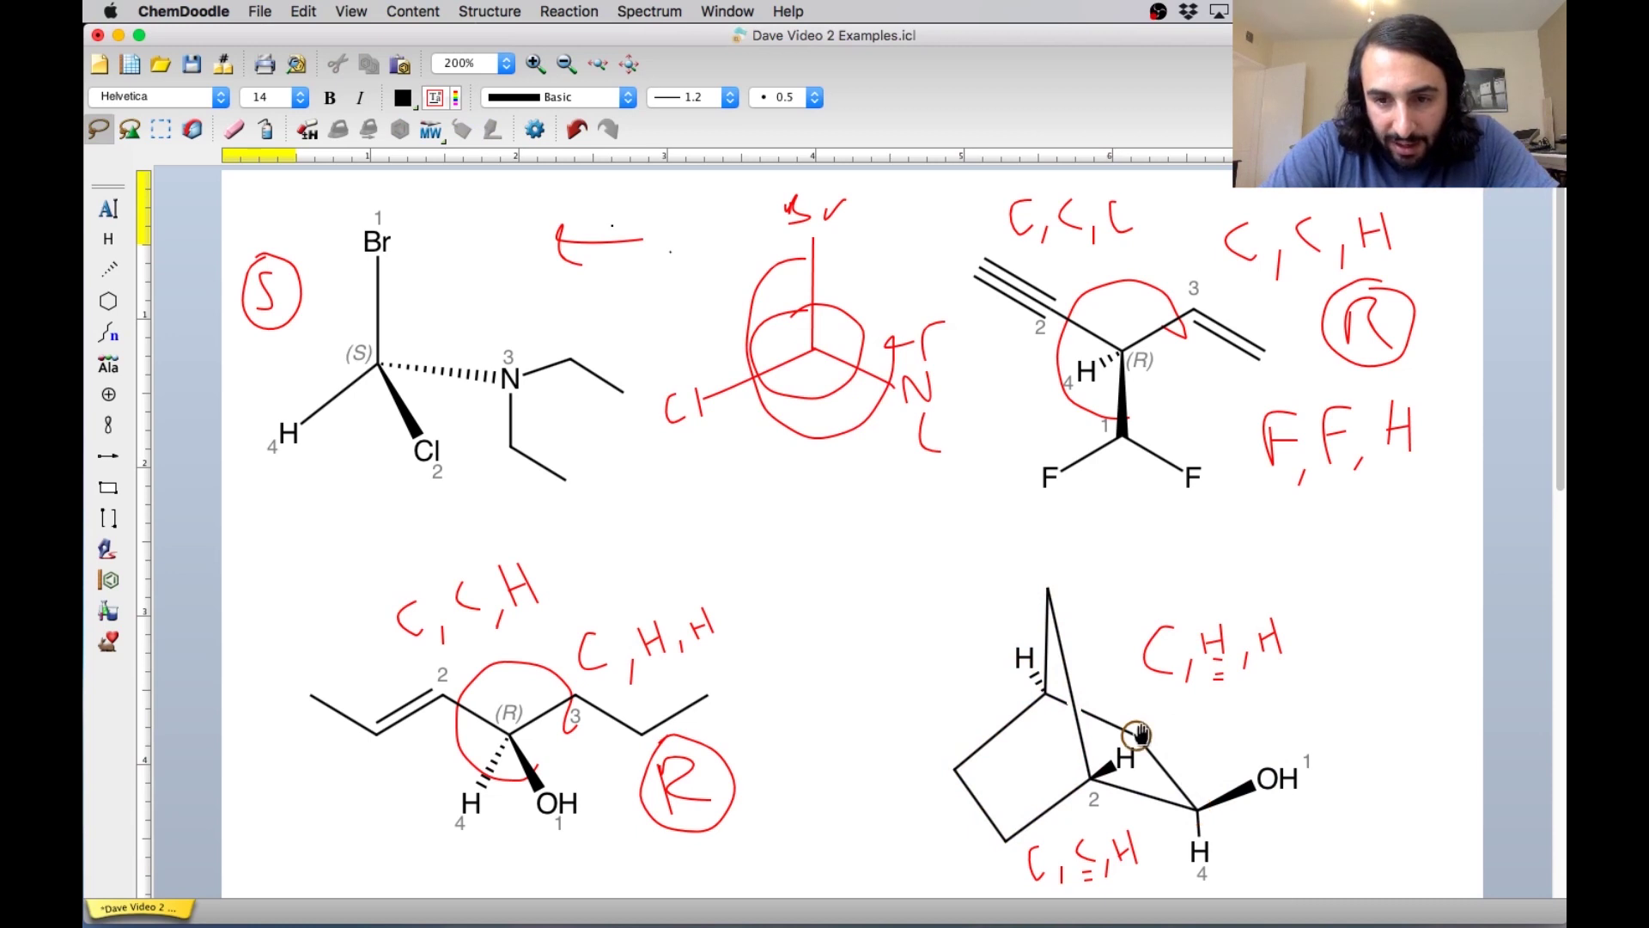
pyautogui.rightClick(1138, 735)
pyautogui.click(1193, 797)
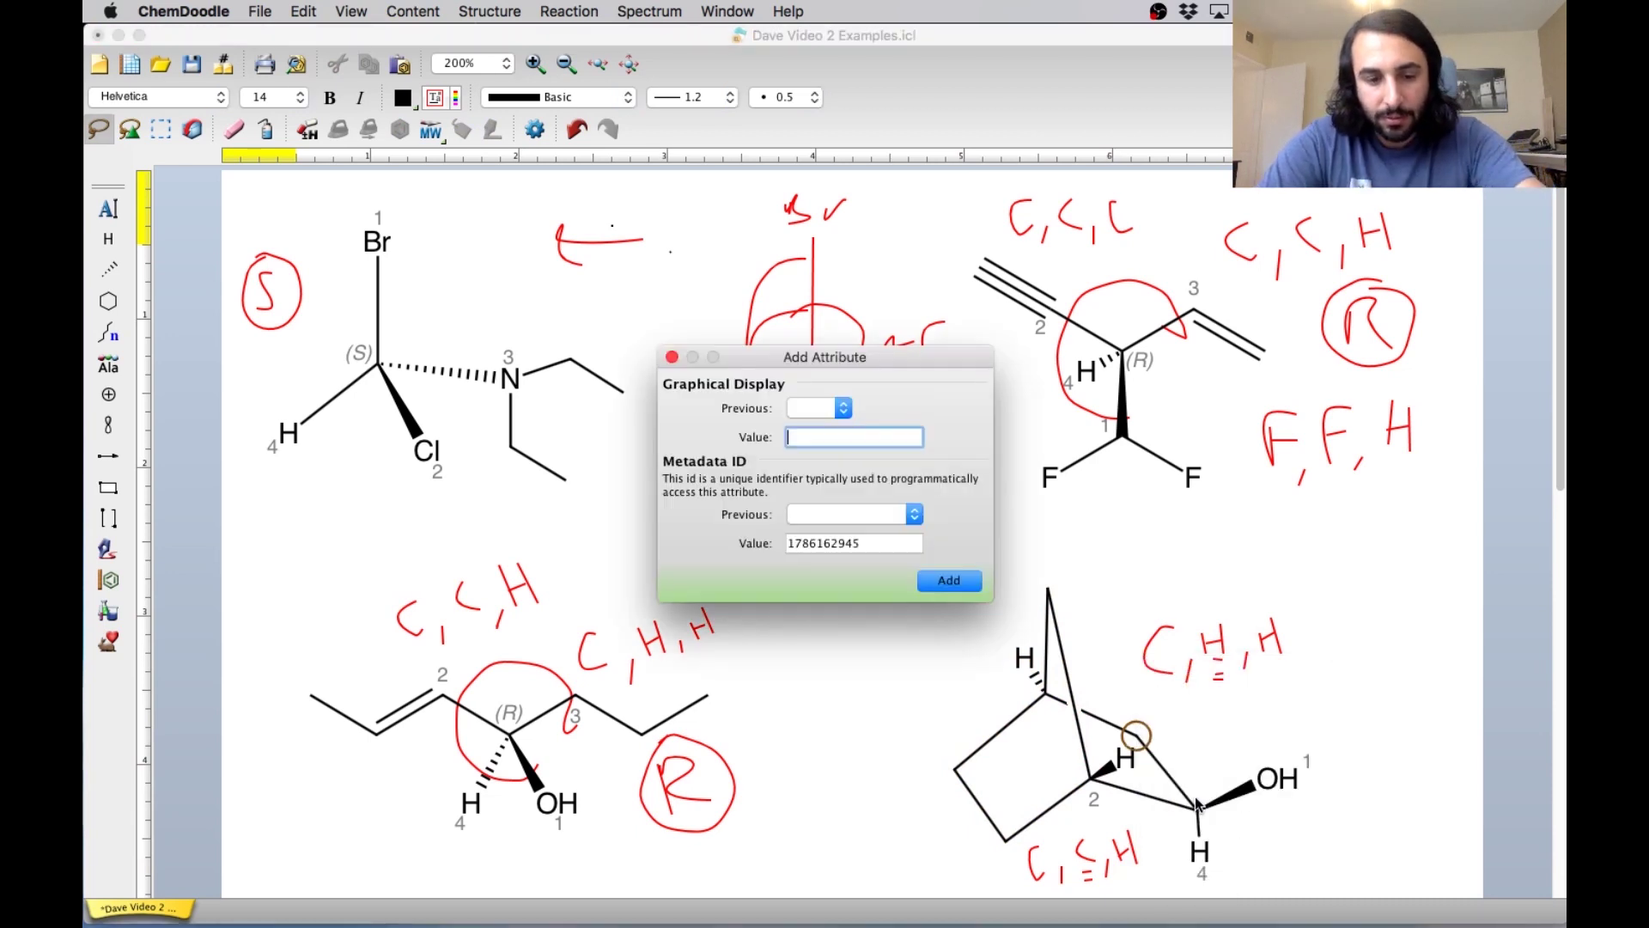
pyautogui.press('Return')
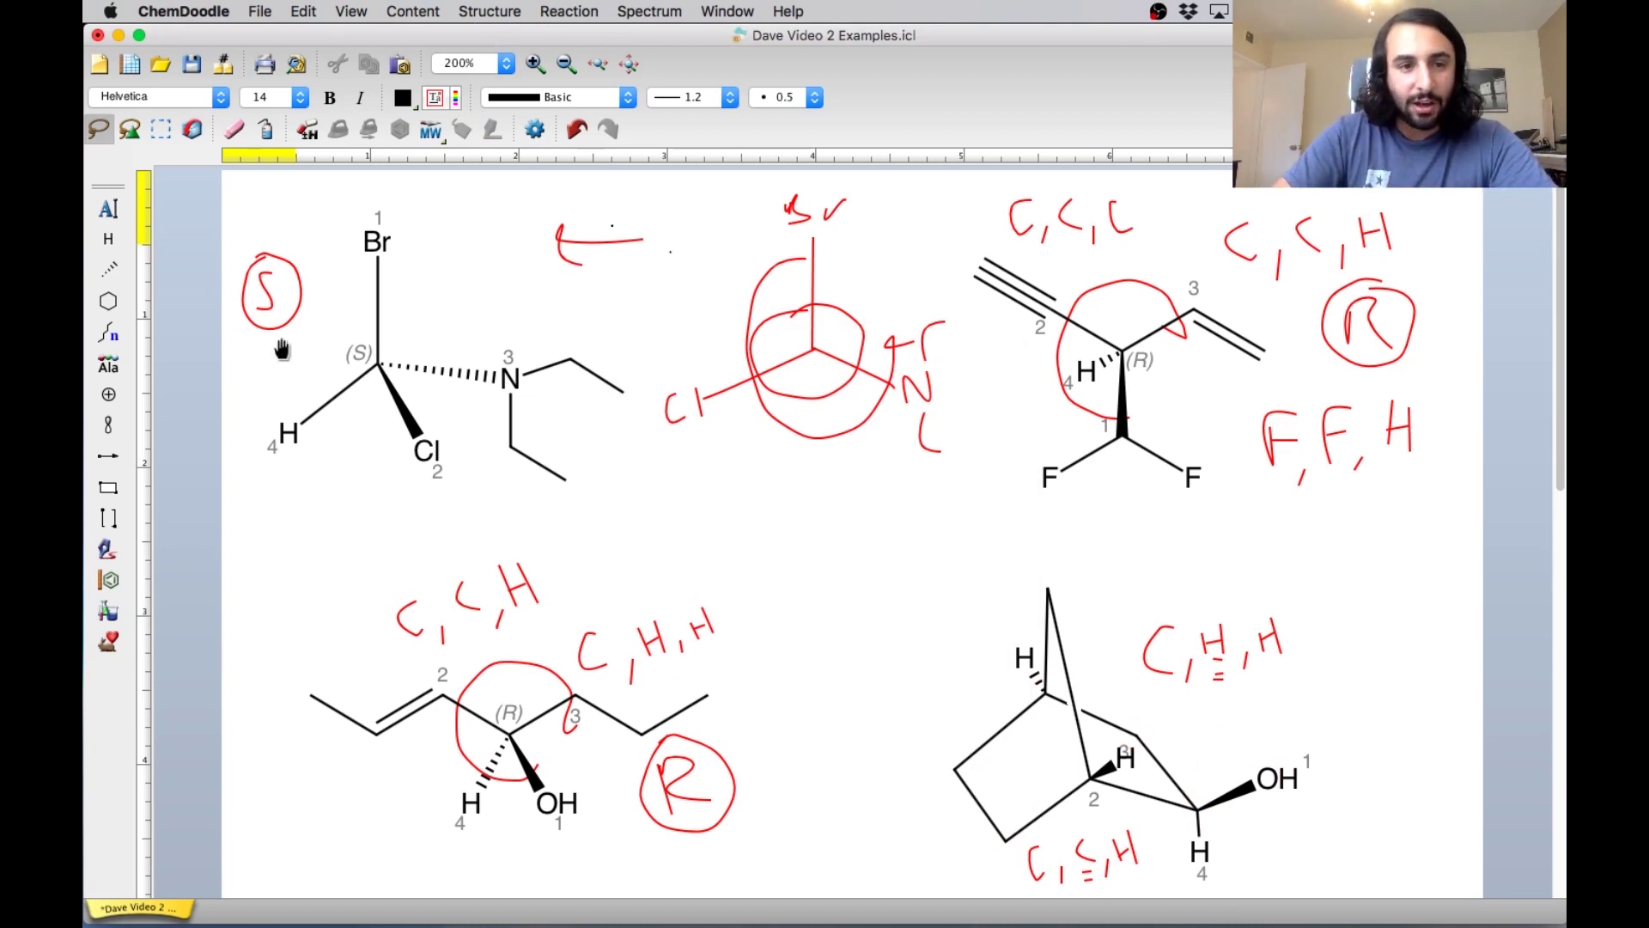
pyautogui.click(111, 550)
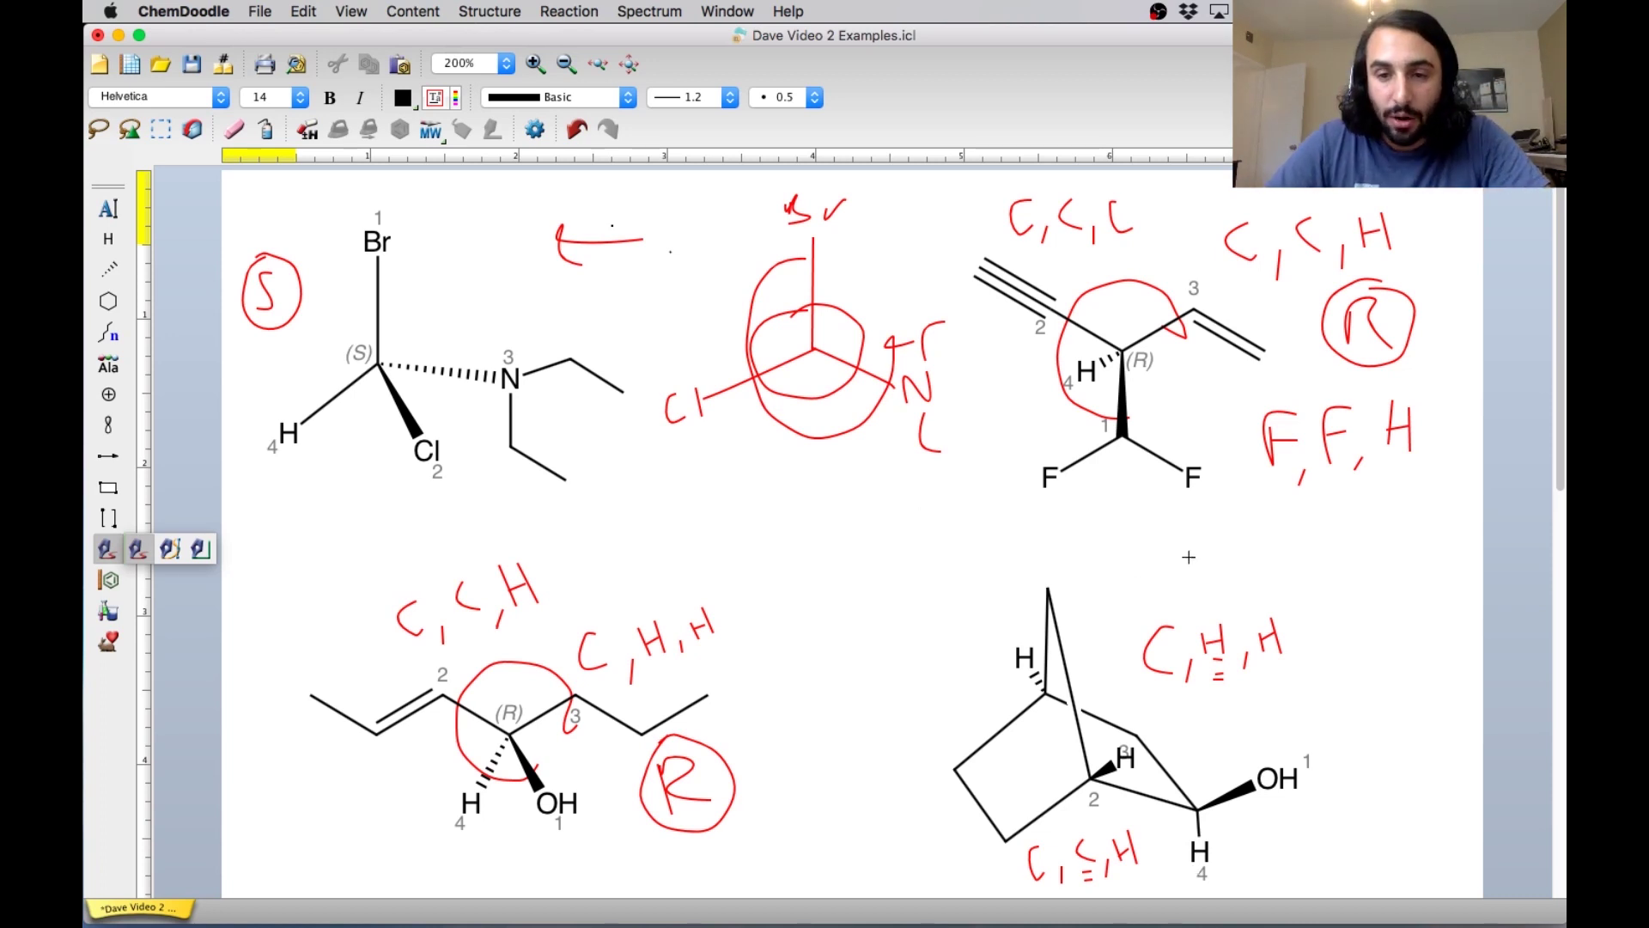
# Draw a red arrow, a rotation circle around the stereocentre, and a circled R beside the molecule.
pyautogui.moveTo(1195, 565); pyautogui.dragTo(1194, 566)
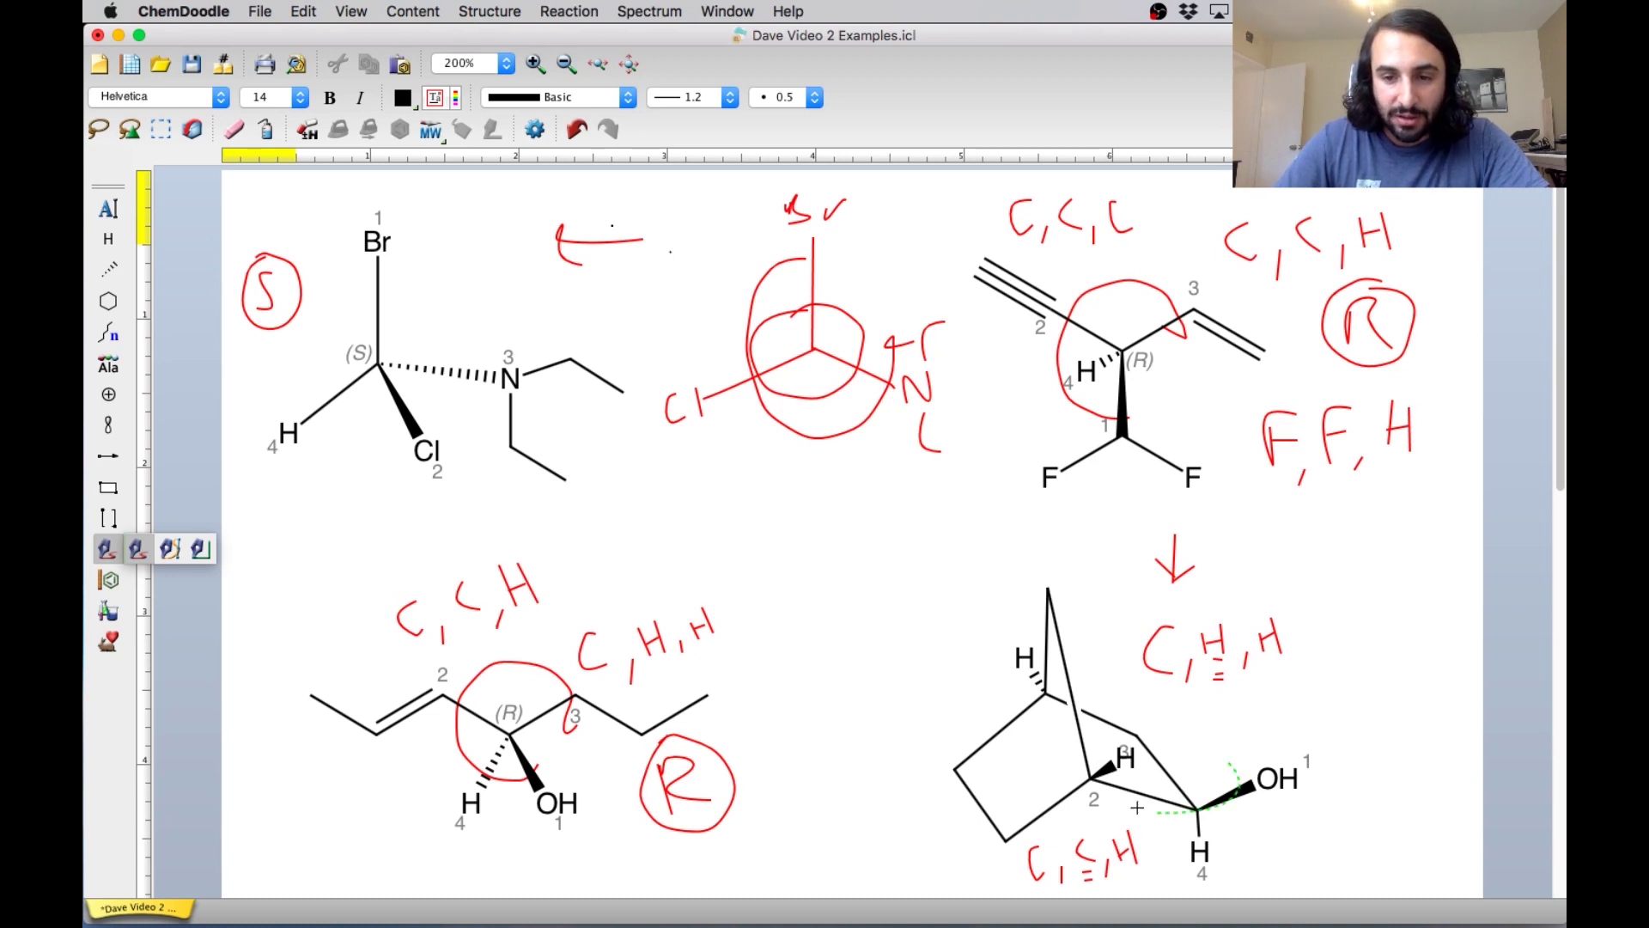
pyautogui.moveTo(1174, 761); pyautogui.dragTo(1254, 780)
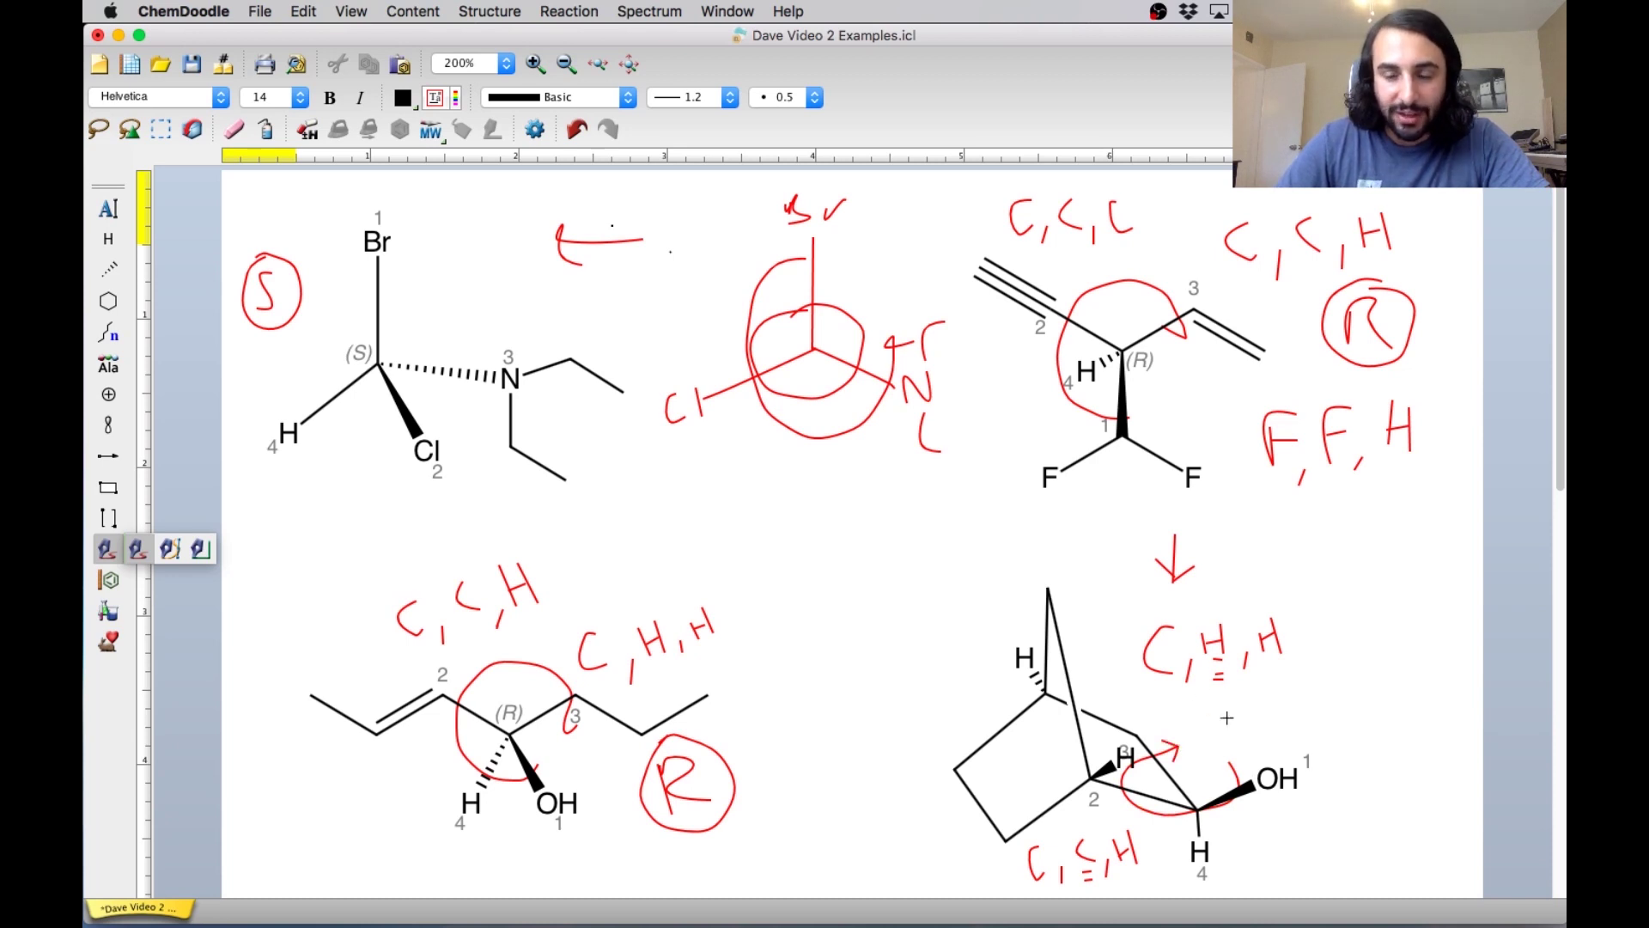
pyautogui.moveTo(1382, 689); pyautogui.dragTo(1408, 692)
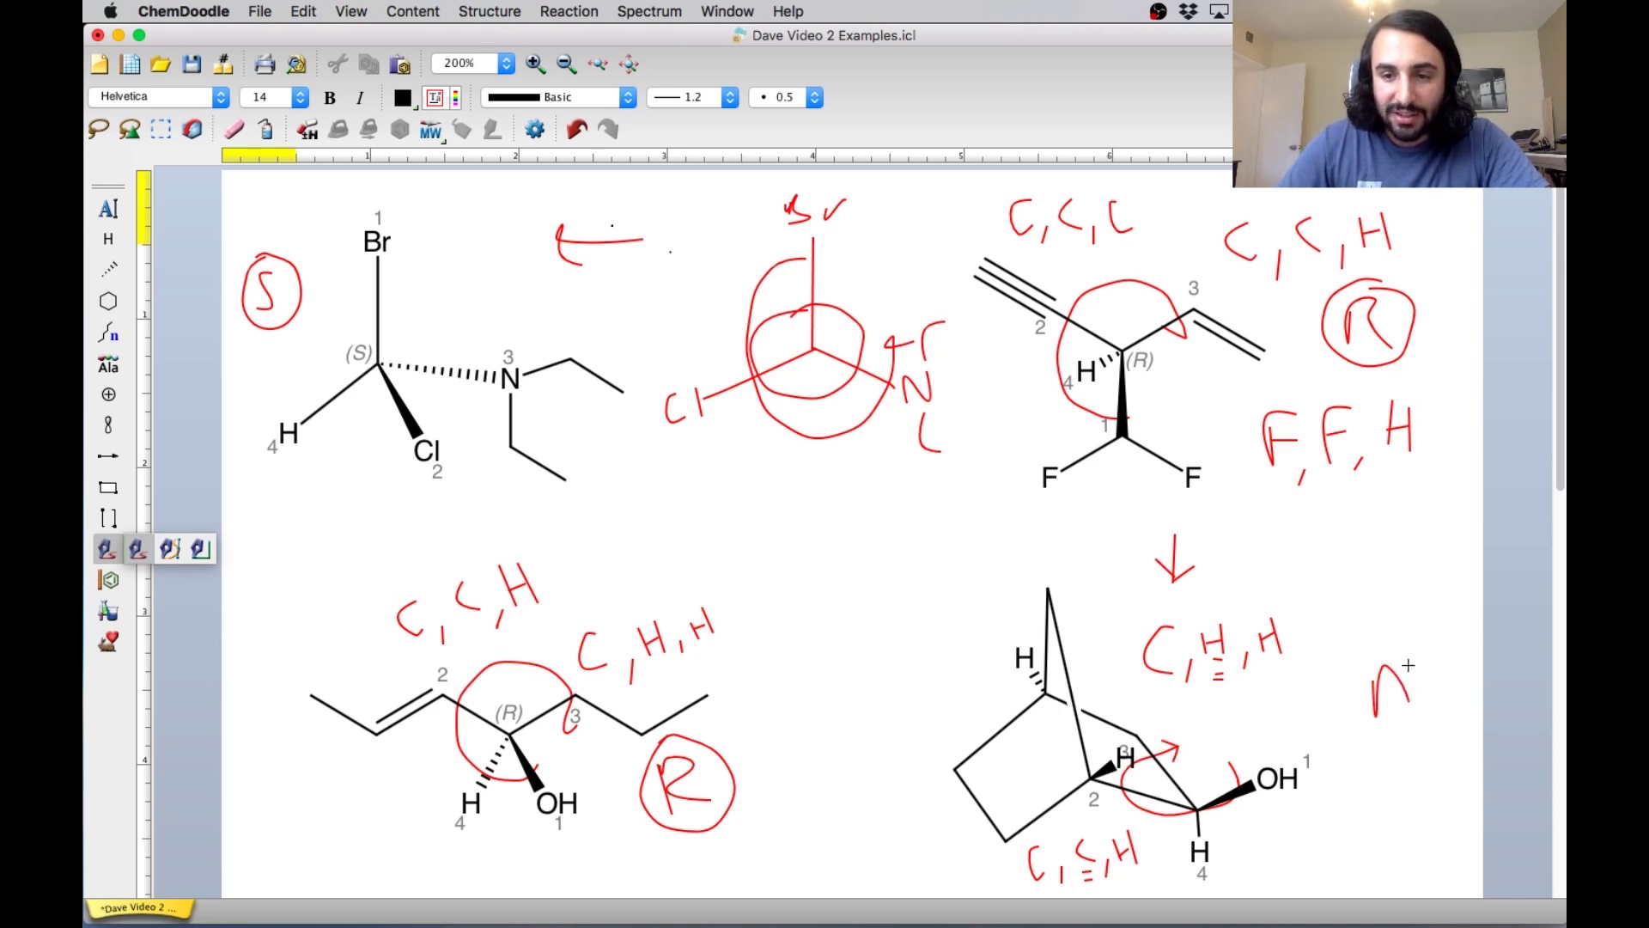
pyautogui.press('super+z')
pyautogui.moveTo(1374, 719)
pyautogui.mouseDown()
pyautogui.moveTo(1378, 656)
pyautogui.moveTo(1374, 691)
pyautogui.moveTo(1418, 705)
pyautogui.moveTo(1376, 657)
pyautogui.moveTo(1403, 653)
pyautogui.moveTo(1375, 680)
pyautogui.moveTo(1411, 697)
pyautogui.mouseUp()
pyautogui.press('super+z')
pyautogui.press('super+z')
pyautogui.moveTo(1363, 644)
pyautogui.mouseDown()
pyautogui.moveTo(1416, 643)
pyautogui.moveTo(1390, 627)
pyautogui.mouseUp()
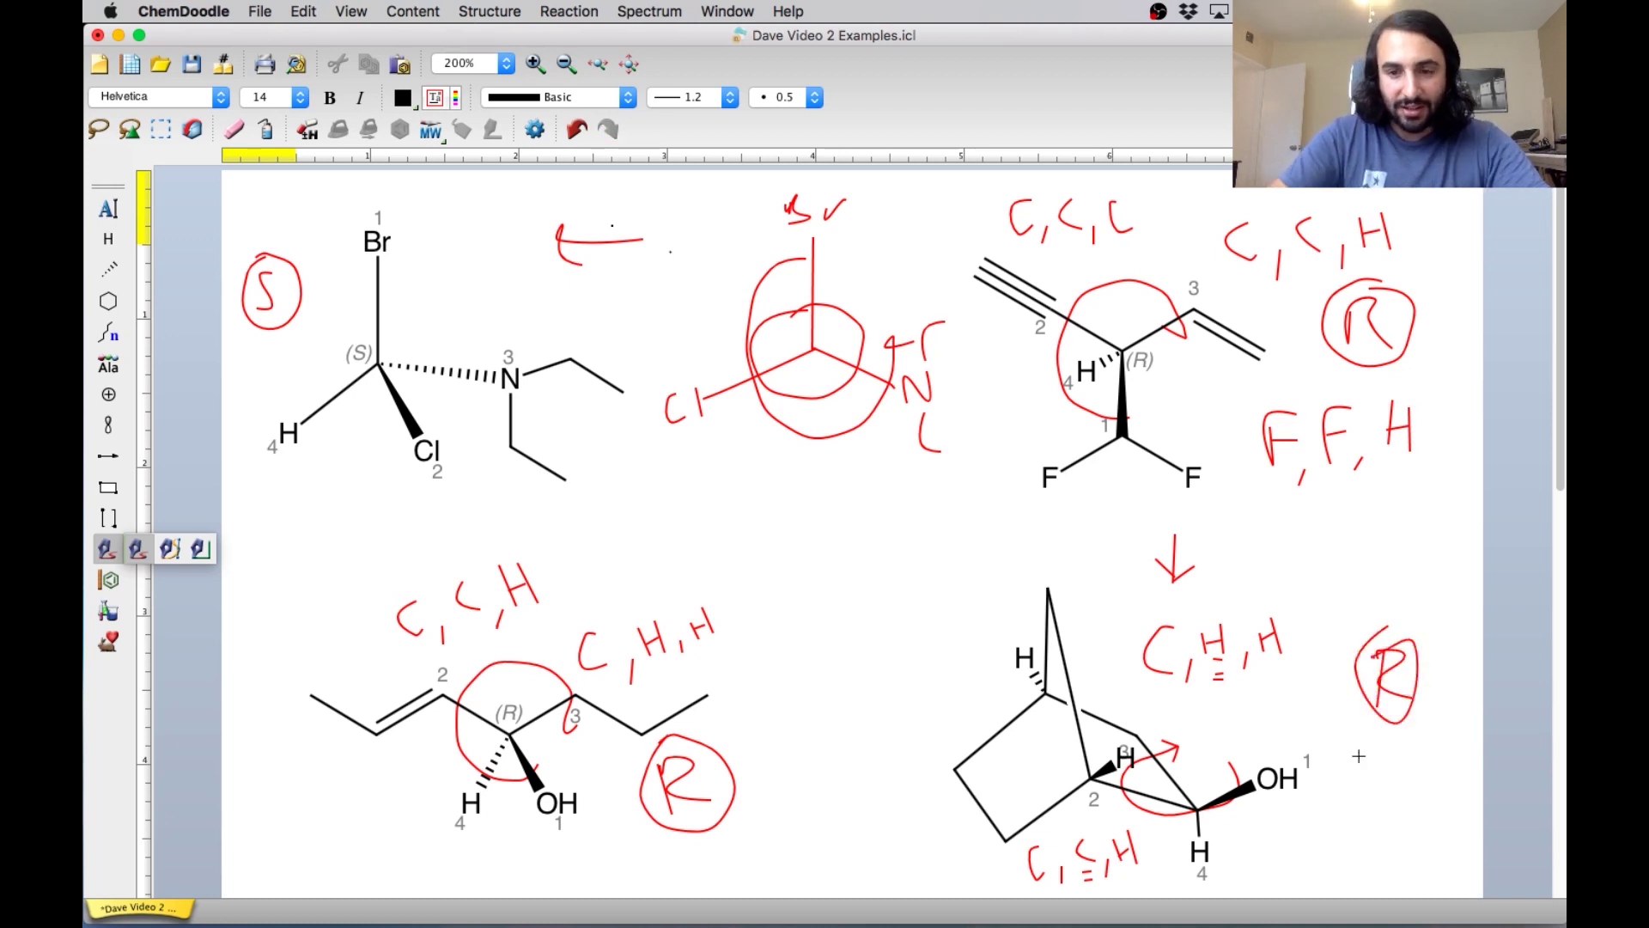
pyautogui.click(97, 129)
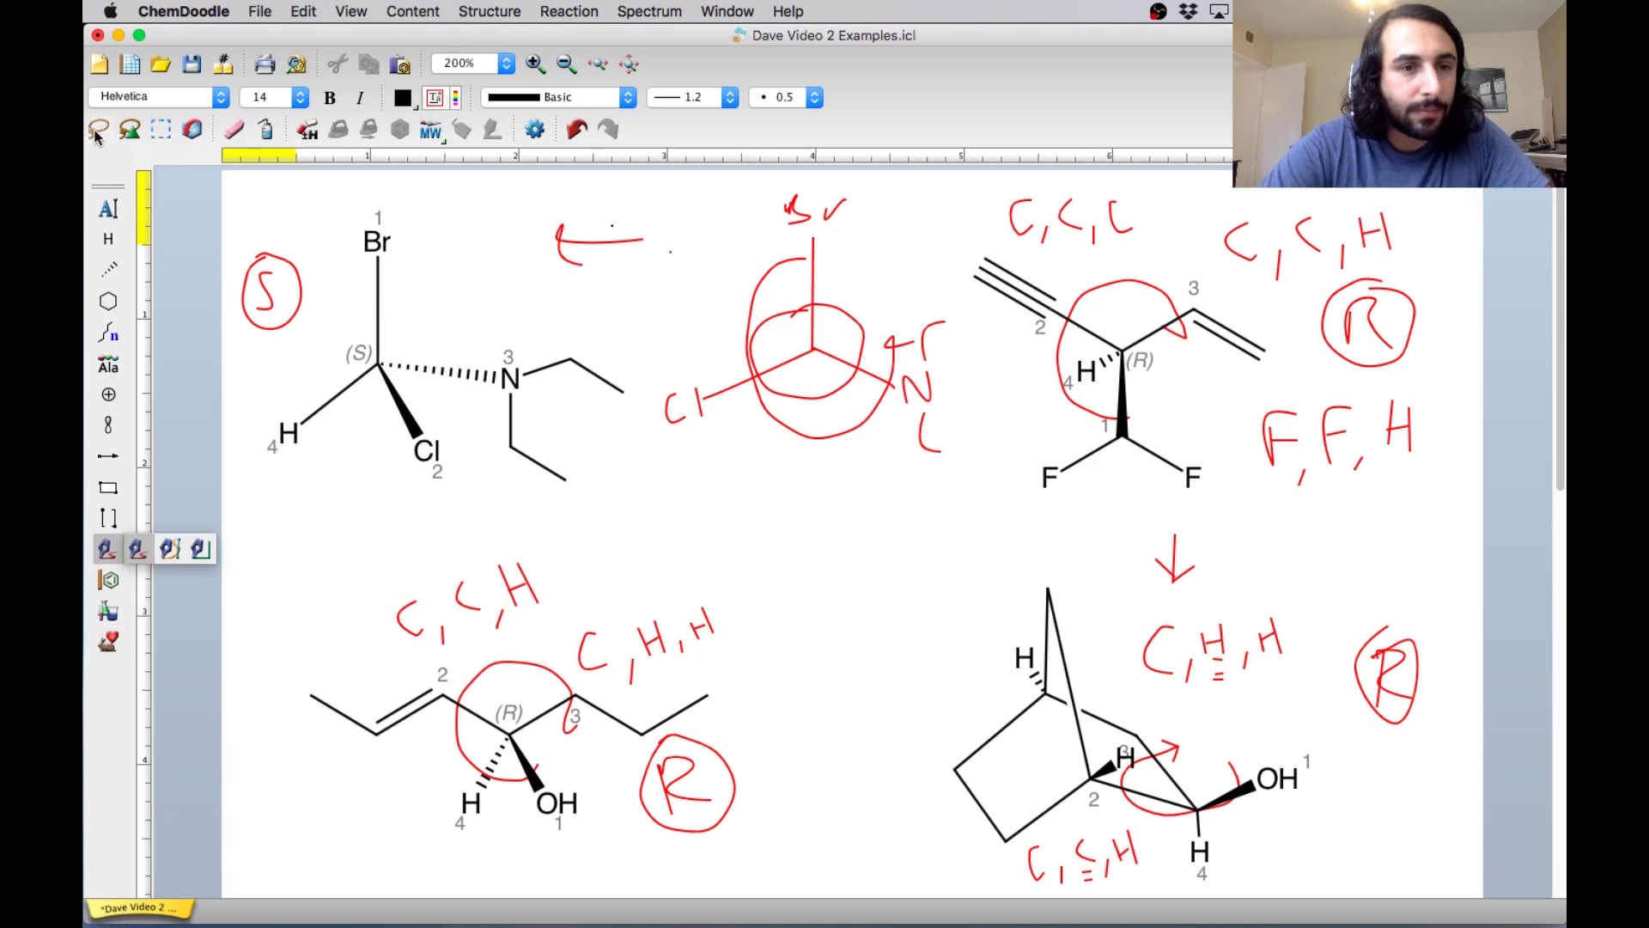
# Assign CIP R/S labels to the bicyclic alcohol, showing (R) at the OH carbon plus (R) and (S).
pyautogui.moveTo(945, 601); pyautogui.dragTo(954, 657)
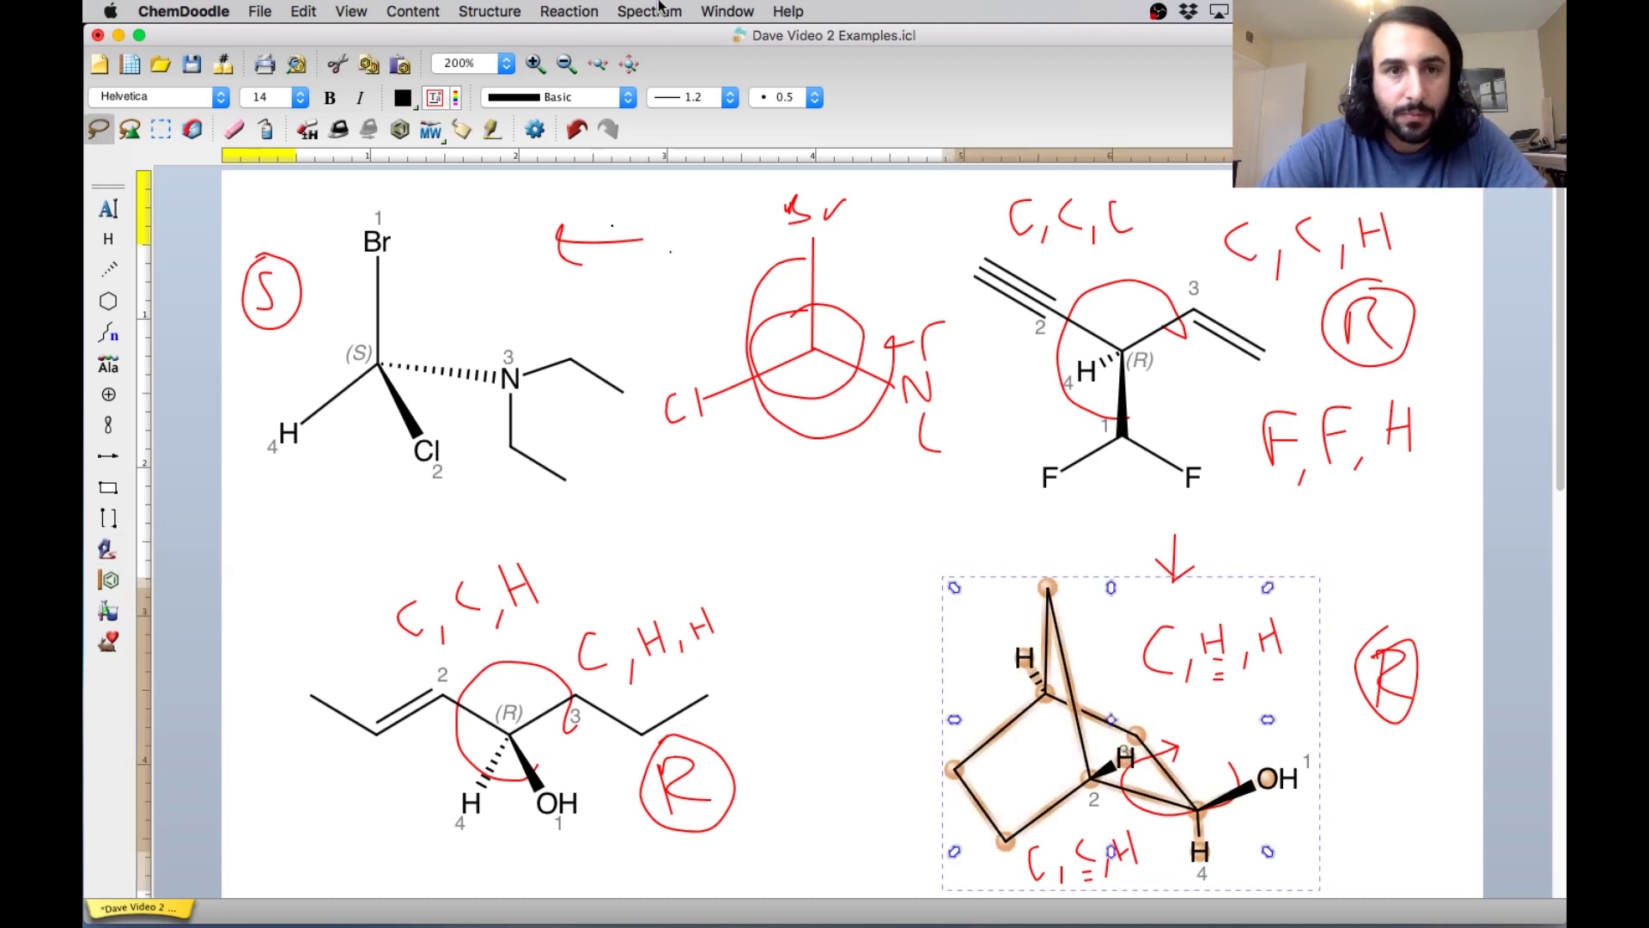
pyautogui.click(567, 10)
pyautogui.click(490, 11)
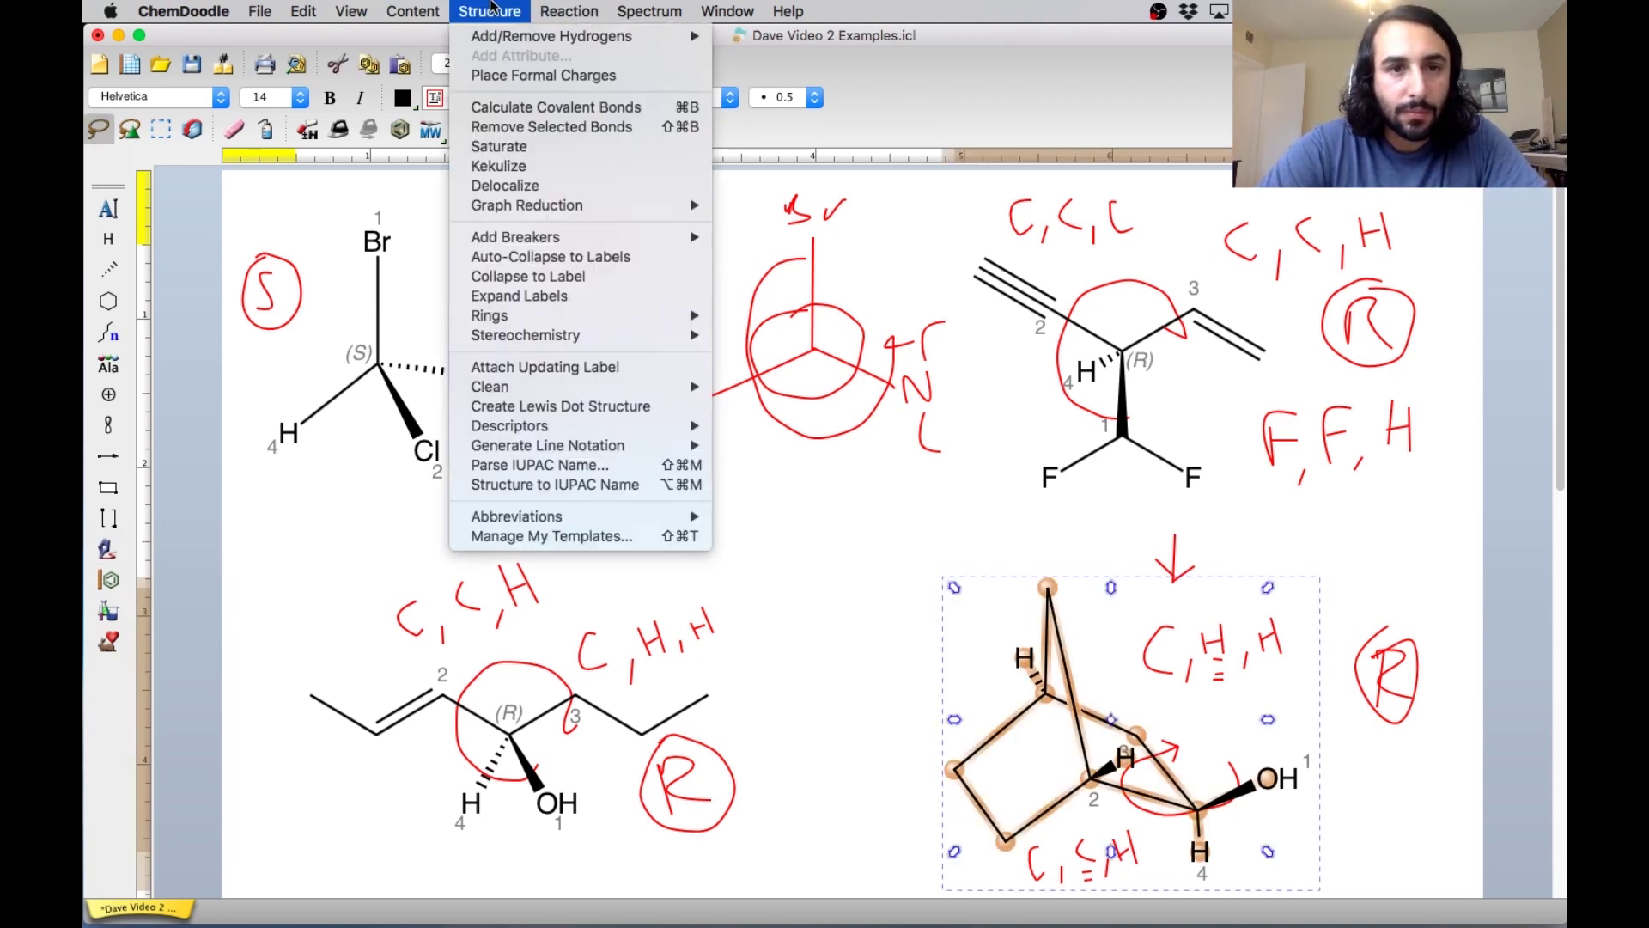
pyautogui.moveTo(643, 337)
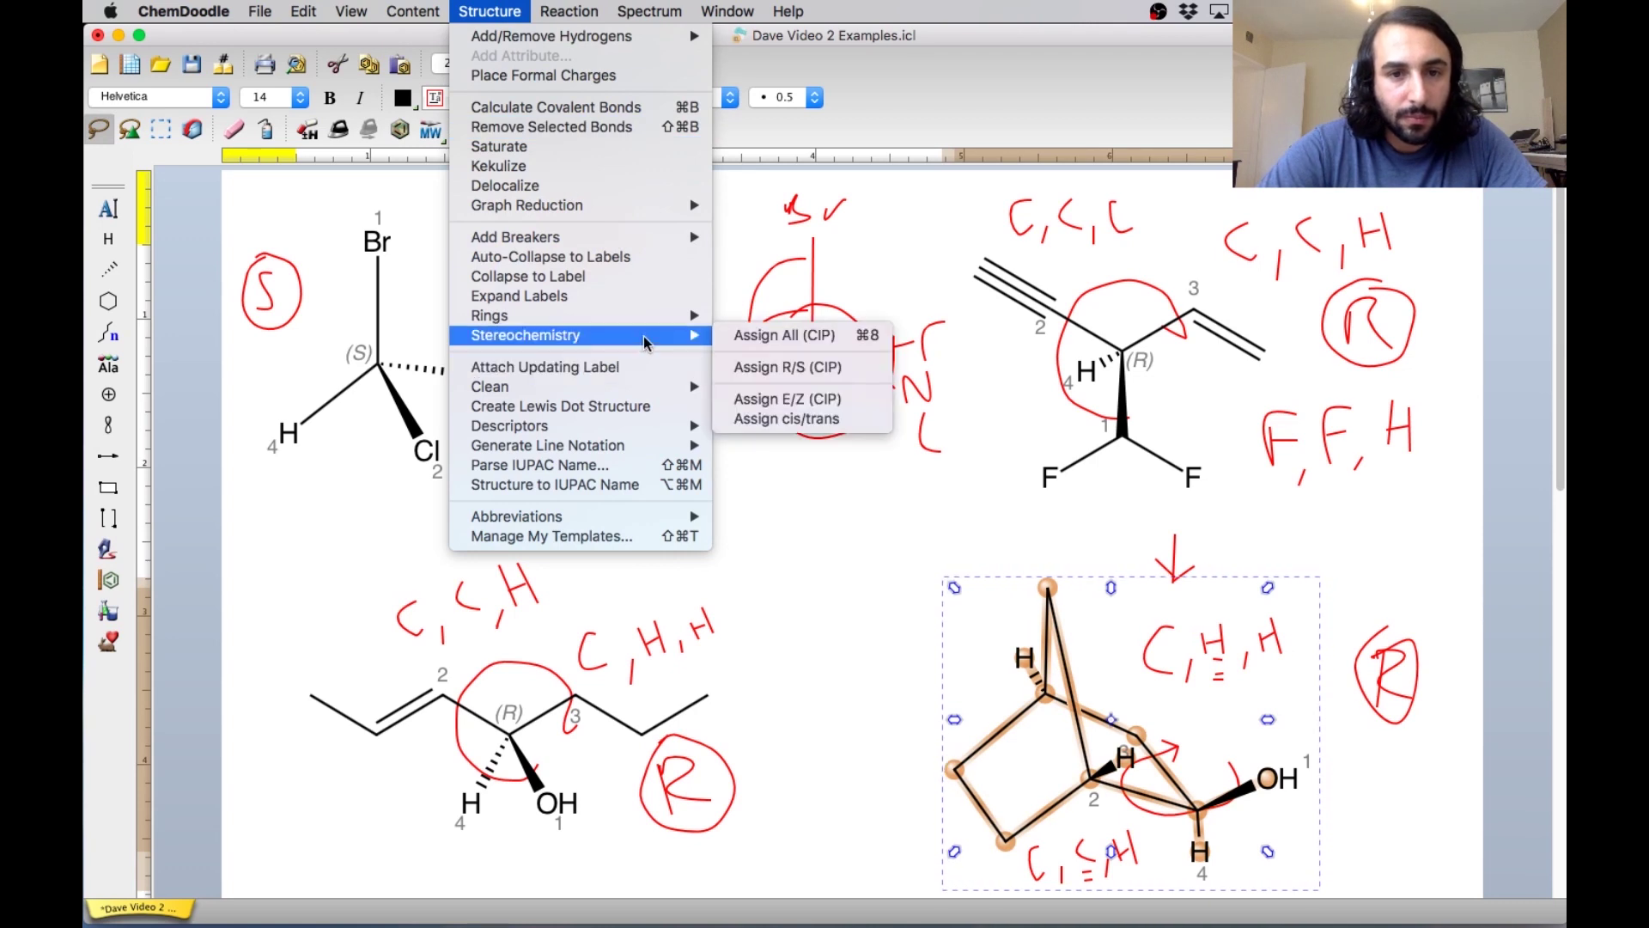
pyautogui.click(787, 366)
pyautogui.click(1418, 796)
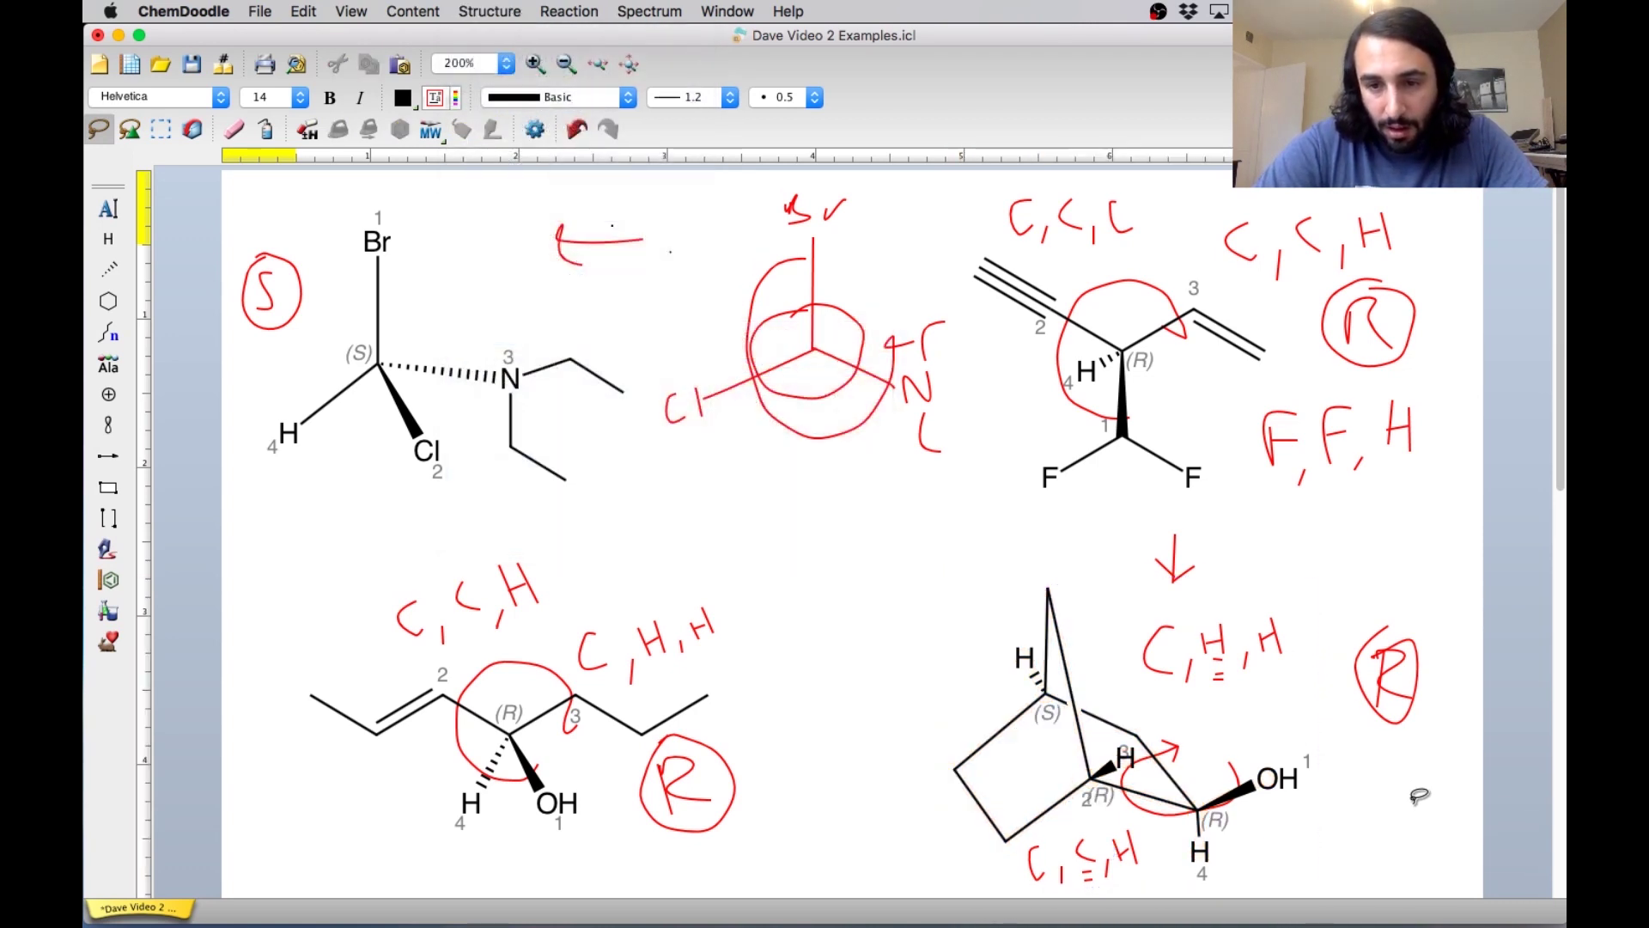